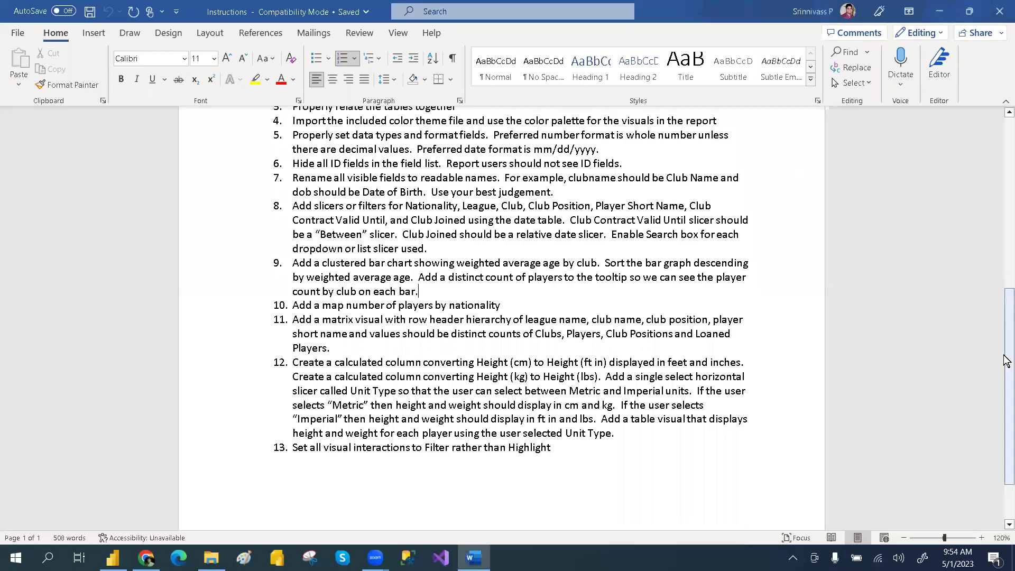
# Step: Switch from the Word instructions to Power BI Desktop and review the model's table relationships and the report's theme options
pyautogui.scroll(1, 1006, 358)
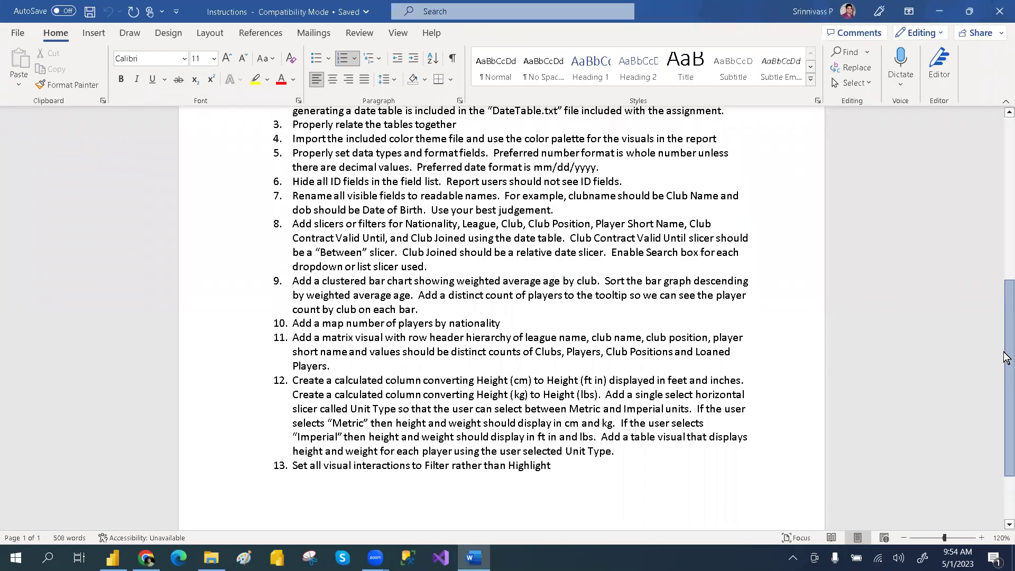
pyautogui.scroll(-1, 1005, 357)
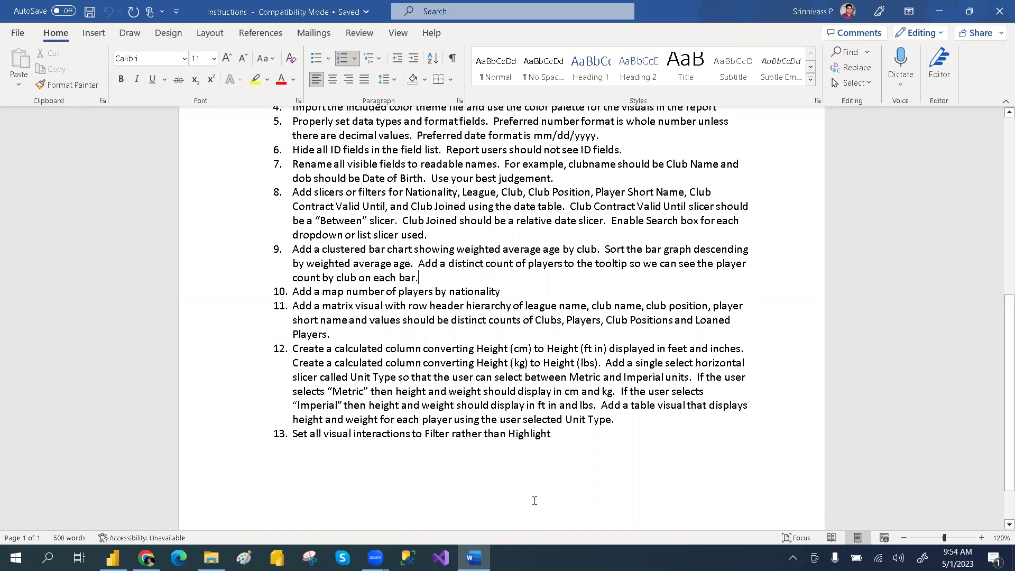
pyautogui.moveTo(146, 558)
pyautogui.click(113, 558)
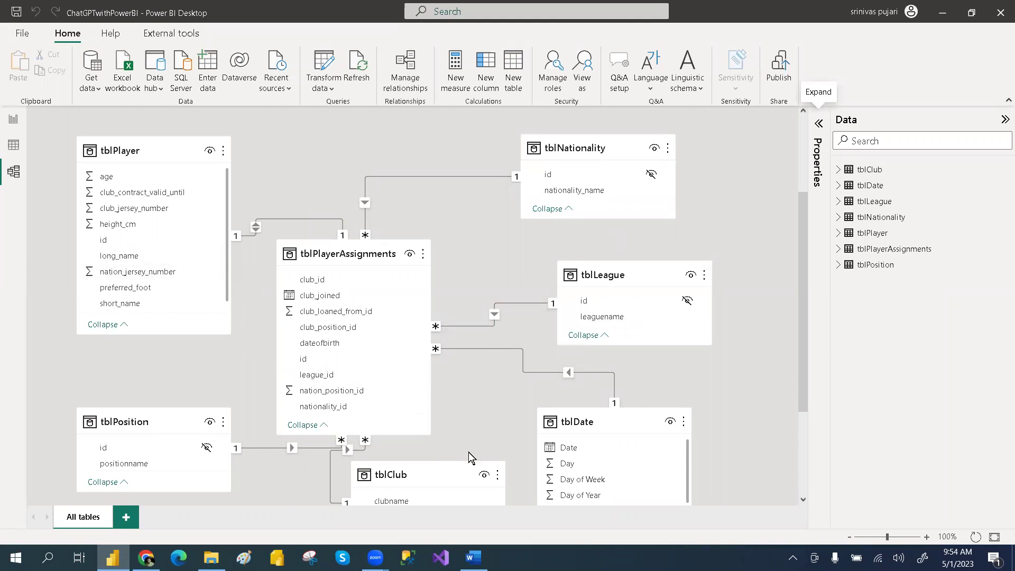
pyautogui.moveTo(801, 344)
pyautogui.mouseDown()
pyautogui.moveTo(806, 397)
pyautogui.moveTo(808, 356)
pyautogui.mouseUp()
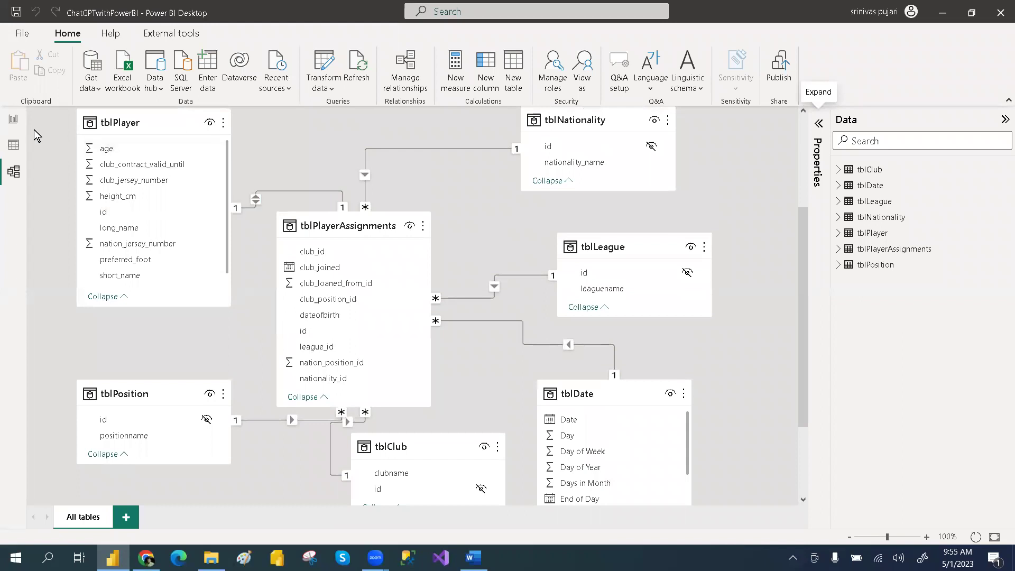
pyautogui.click(14, 119)
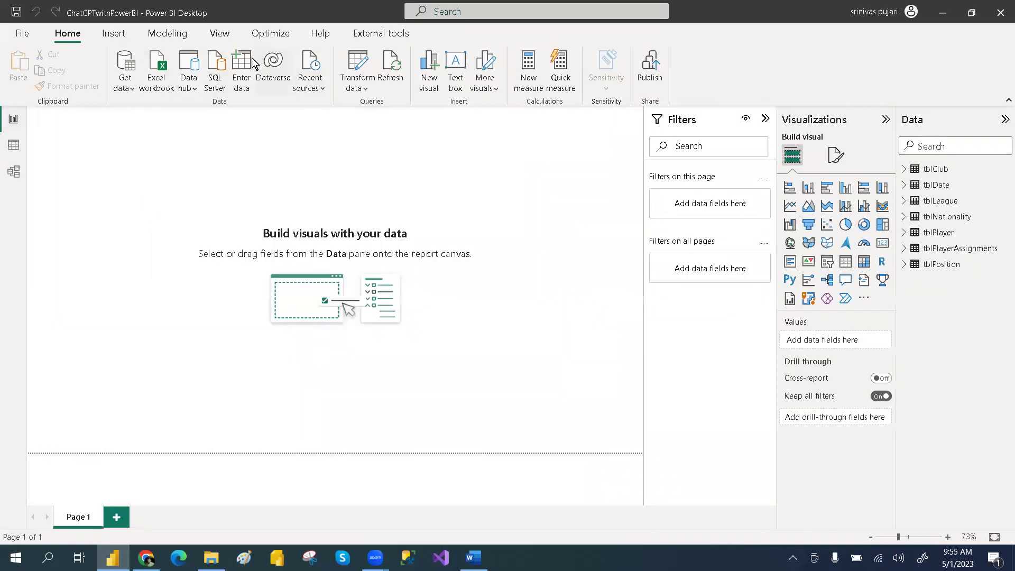
pyautogui.click(218, 33)
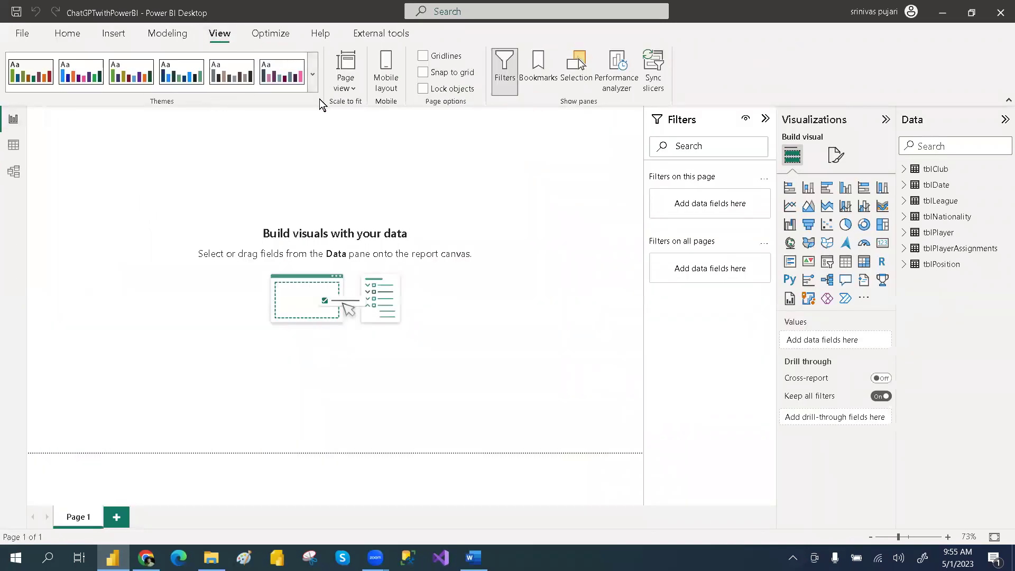
# Step: Switch to the ChatGPT conversation in Chrome and read the steps for adding a theme file to a Power BI report
pyautogui.hotkey('alt', 'Tab')
pyautogui.moveTo(147, 560)
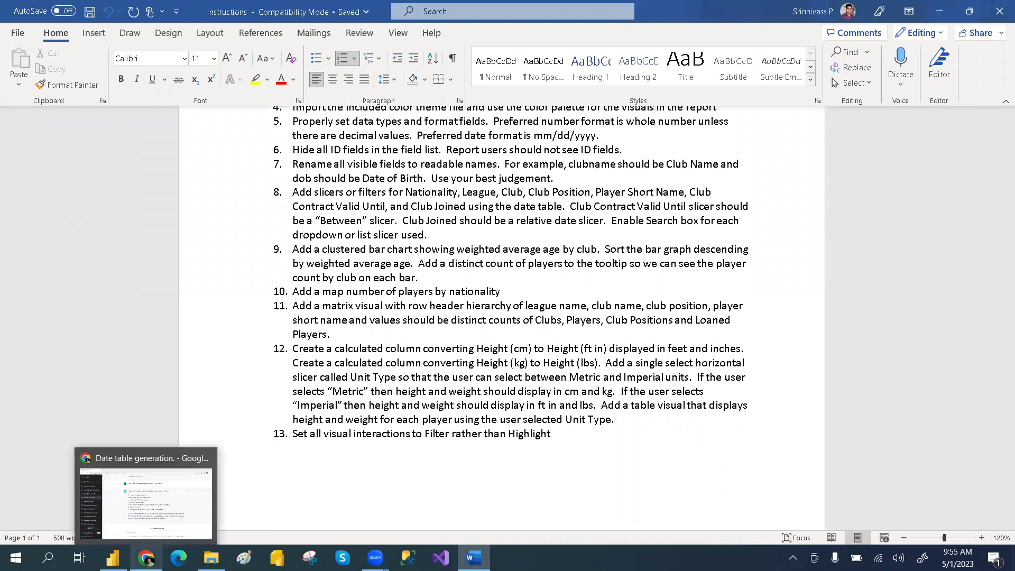
pyautogui.click(87, 459)
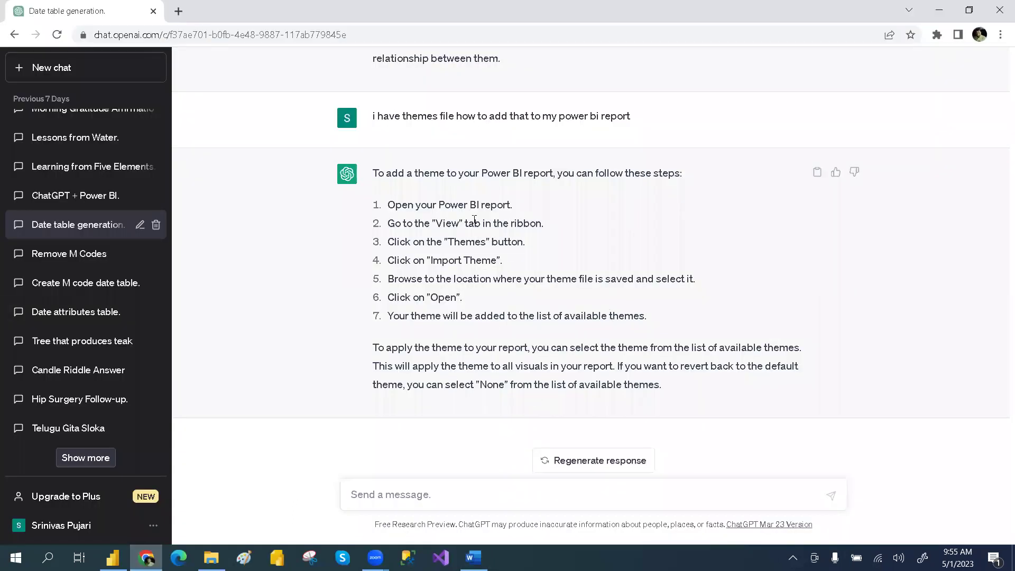
pyautogui.moveTo(377, 174); pyautogui.dragTo(681, 175)
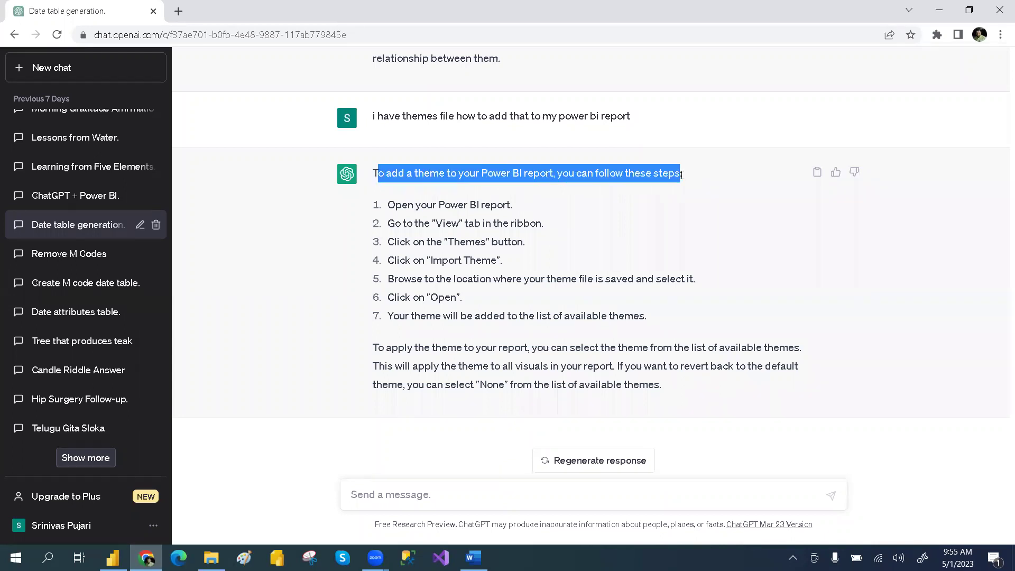
pyautogui.click(687, 179)
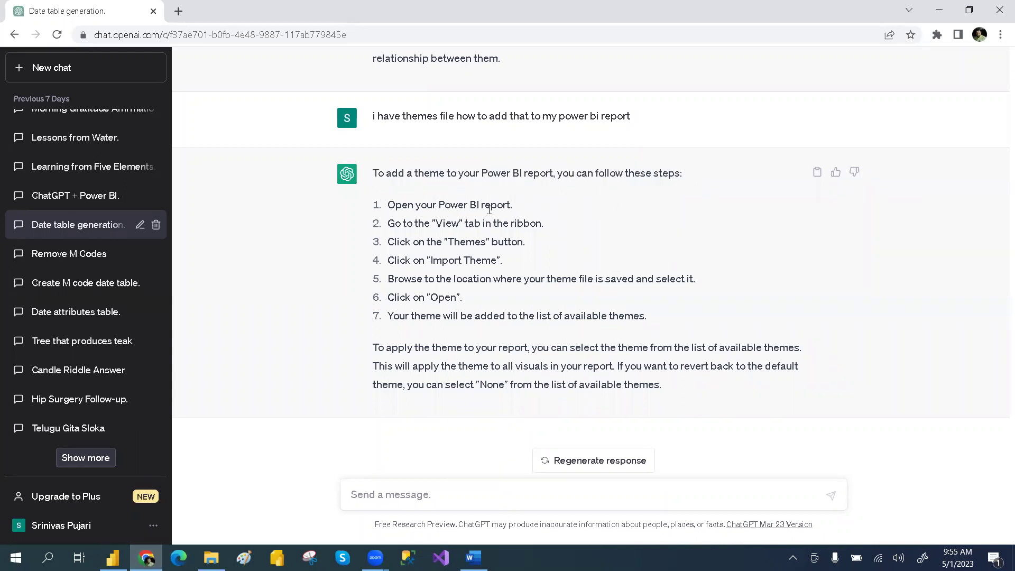
pyautogui.moveTo(392, 206); pyautogui.dragTo(520, 208)
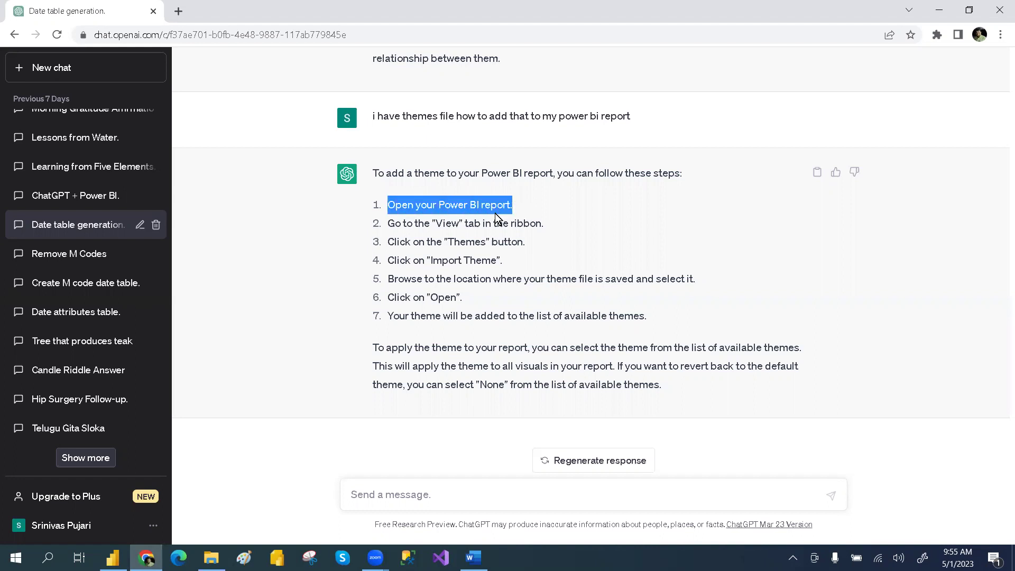
pyautogui.moveTo(397, 225); pyautogui.dragTo(540, 217)
pyautogui.moveTo(426, 244); pyautogui.dragTo(532, 239)
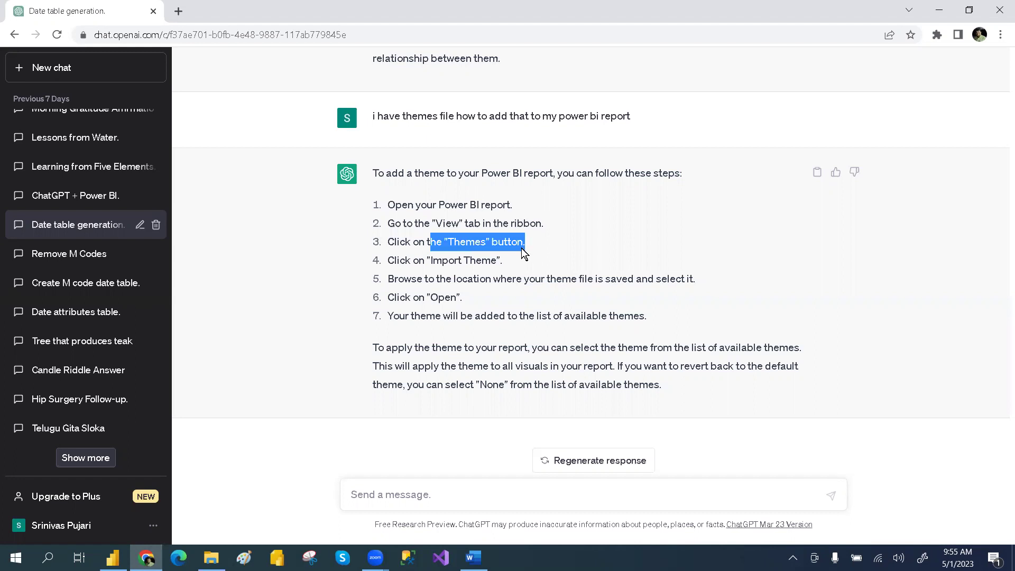
pyautogui.moveTo(426, 260); pyautogui.dragTo(527, 266)
pyautogui.click(527, 266)
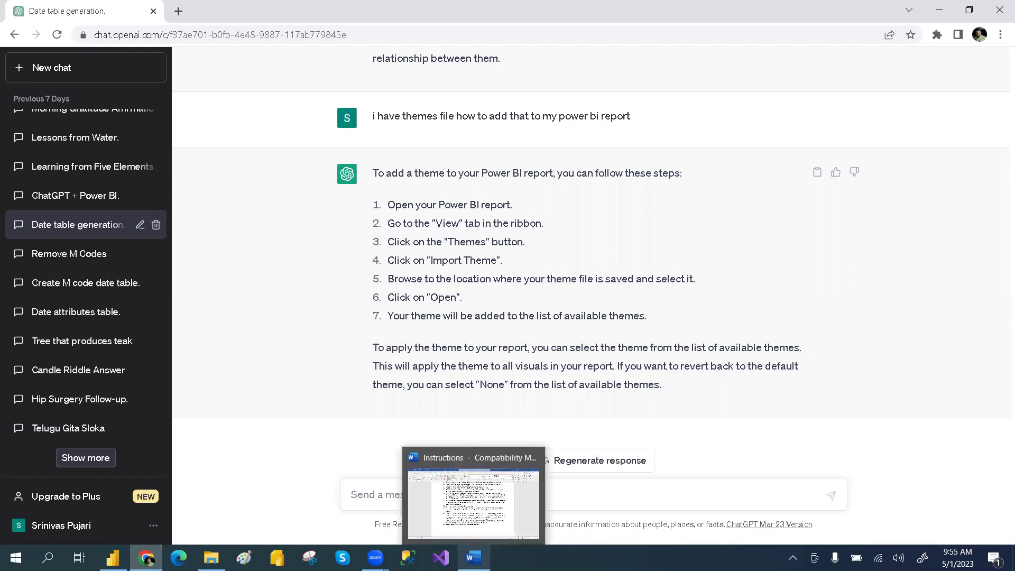
# Step: Switch to the Word instructions and read item 5 on data types and the preferred number and date formats
pyautogui.click(474, 557)
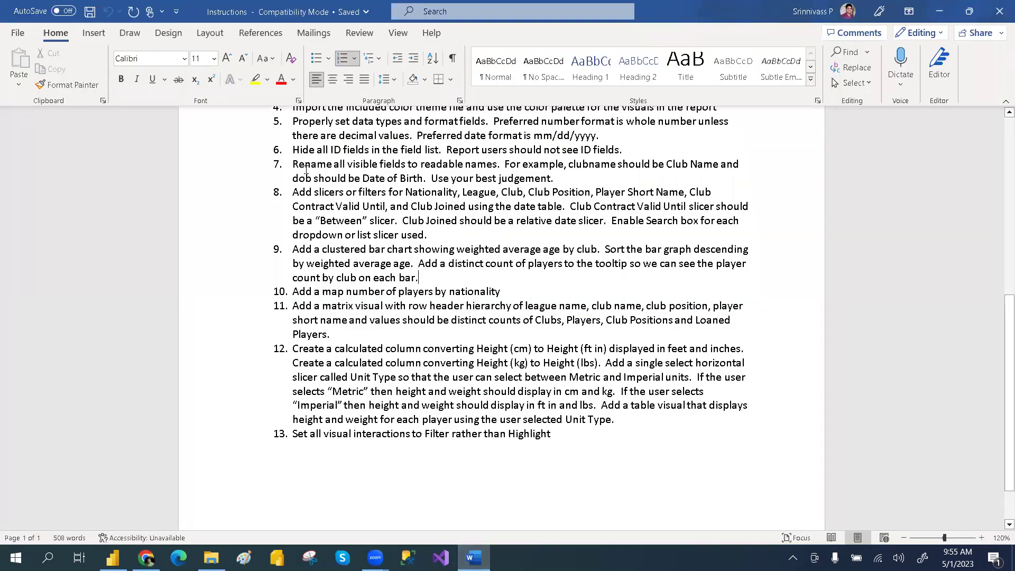
pyautogui.moveTo(292, 121); pyautogui.dragTo(606, 132)
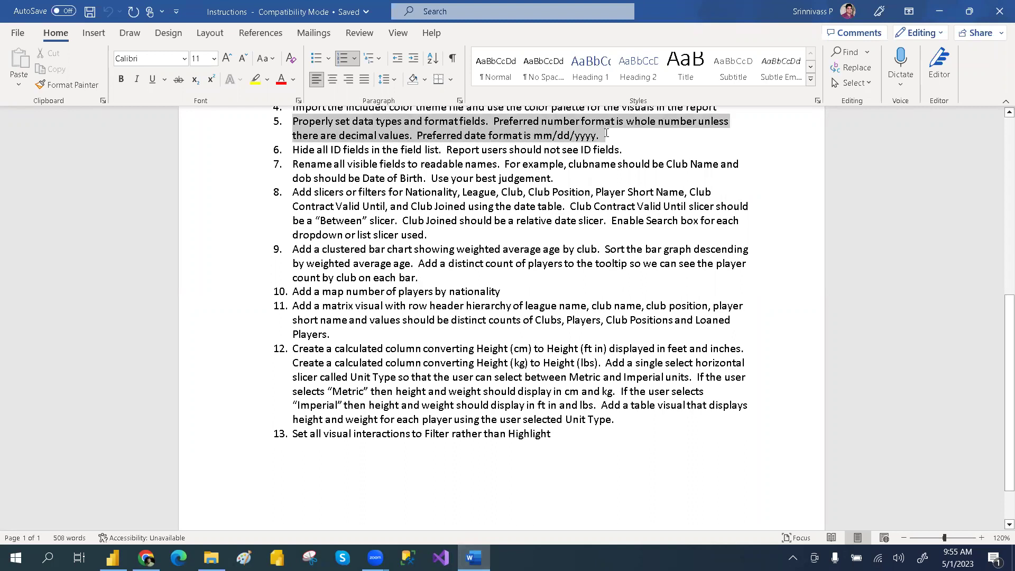
pyautogui.click(531, 137)
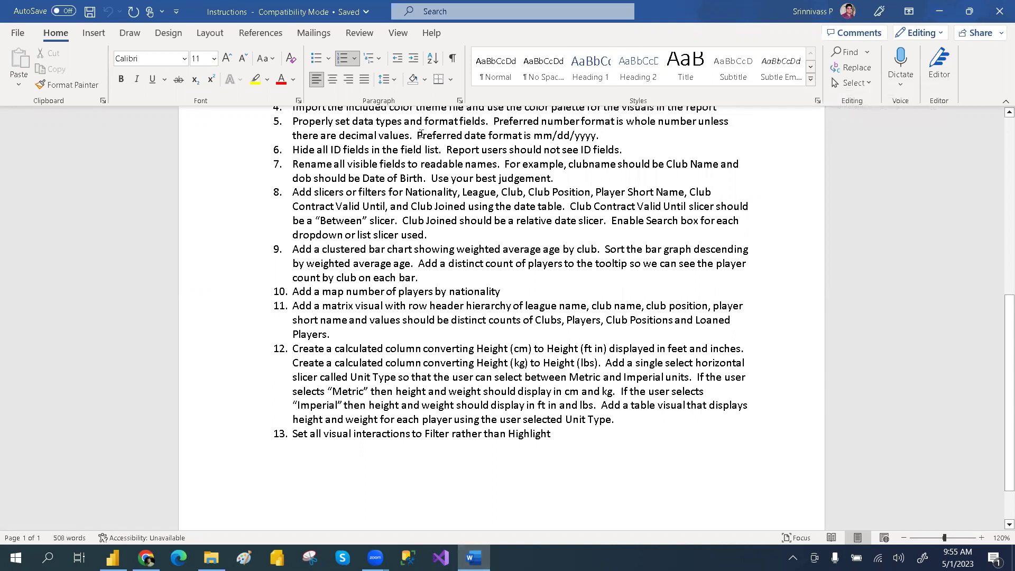
pyautogui.moveTo(293, 121); pyautogui.dragTo(597, 139)
pyautogui.click(612, 138)
pyautogui.doubleClick(567, 138)
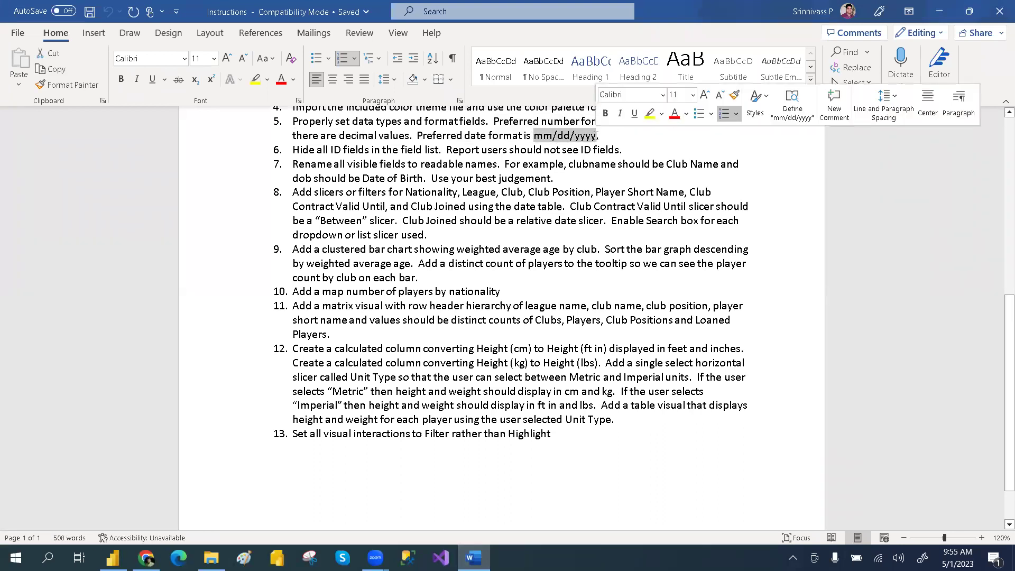
pyautogui.click(631, 140)
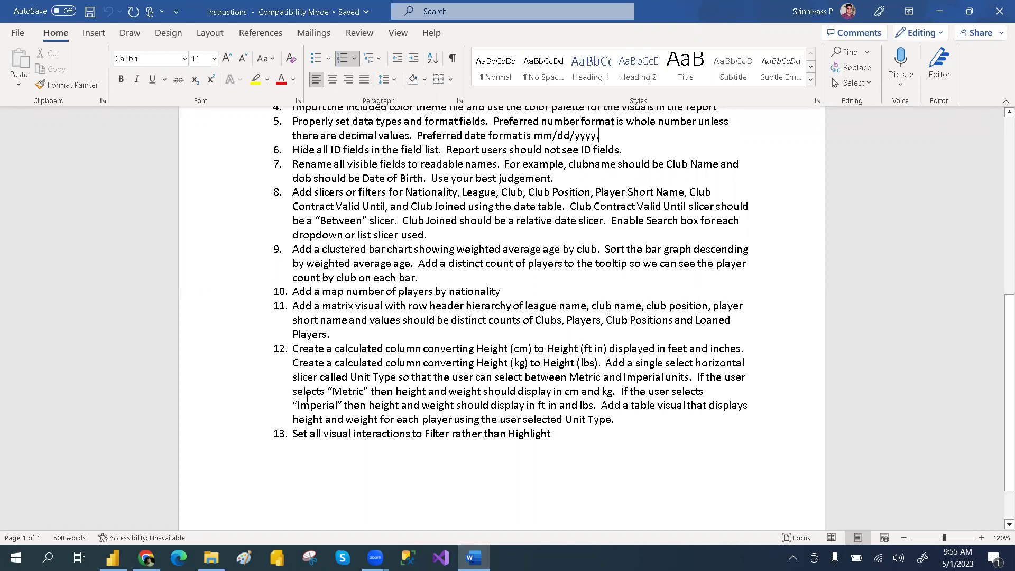
# Step: Switch to Power BI Desktop and set the date format of the dateofbirth column in tblPlayerAssignments to 03/14/2001 (mm/dd/yyyy)
pyautogui.moveTo(112, 558)
pyautogui.click(112, 499)
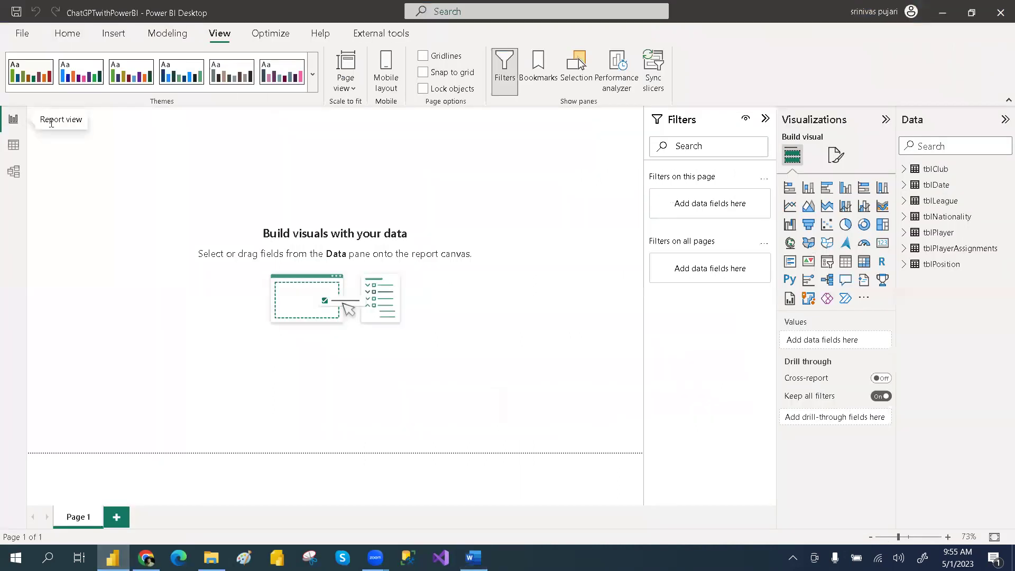
pyautogui.click(12, 146)
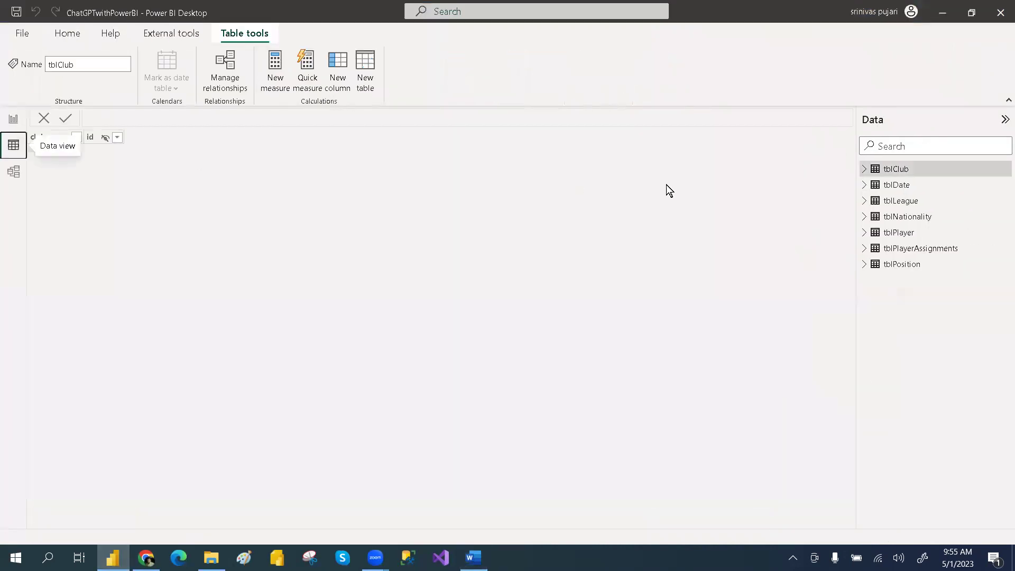
pyautogui.click(897, 185)
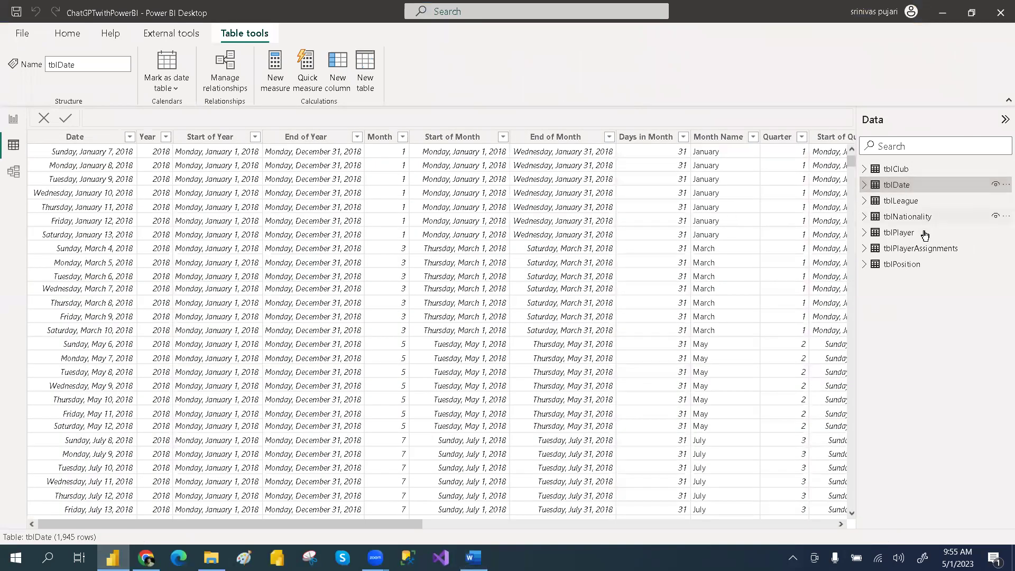
pyautogui.click(921, 249)
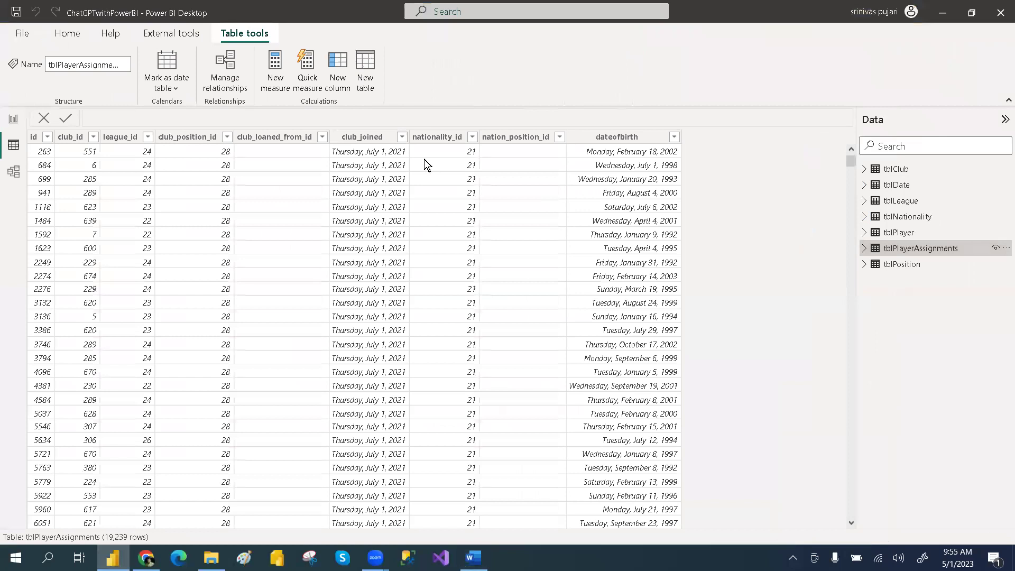
pyautogui.click(593, 141)
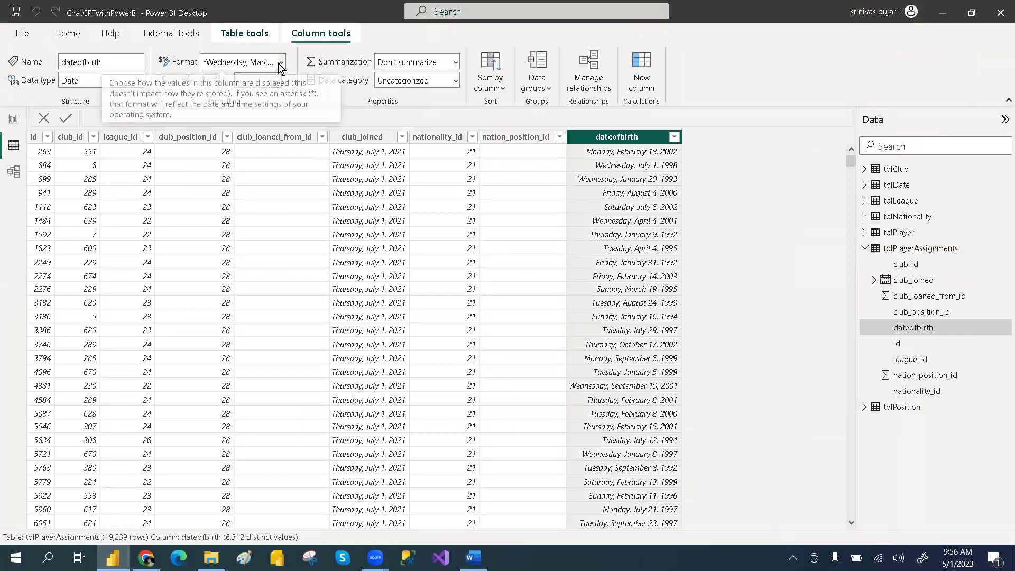
pyautogui.click(283, 62)
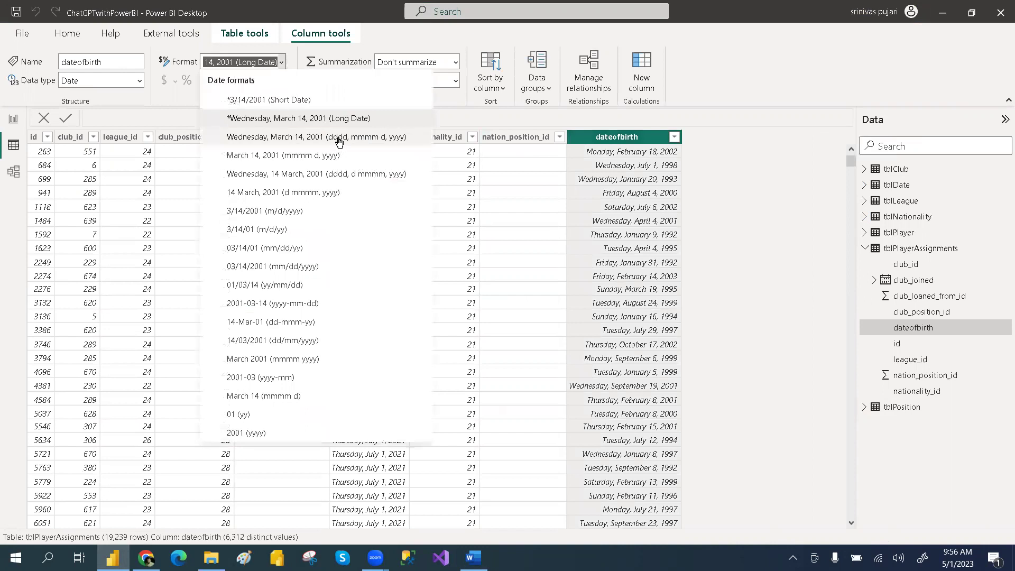
pyautogui.click(310, 266)
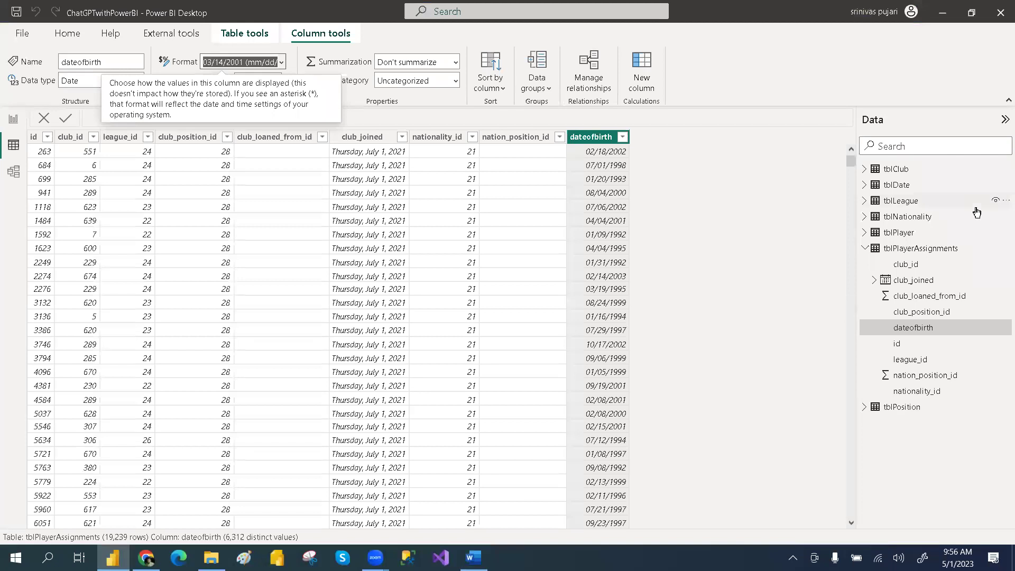
pyautogui.click(867, 250)
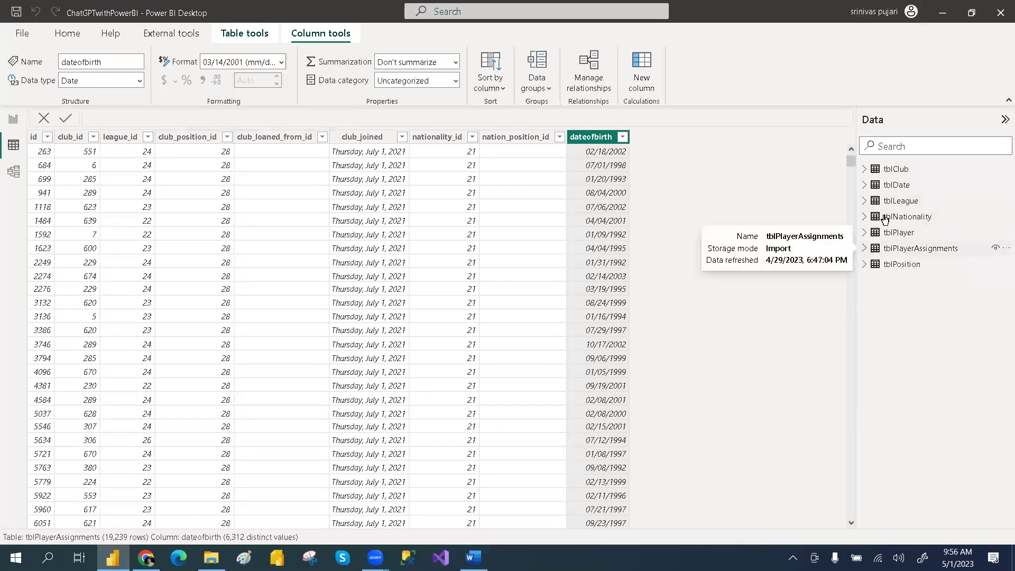
# Step: Set the date format of the Date column in tblDate to 03/14/2001 (mm/dd/yyyy)
pyautogui.click(899, 184)
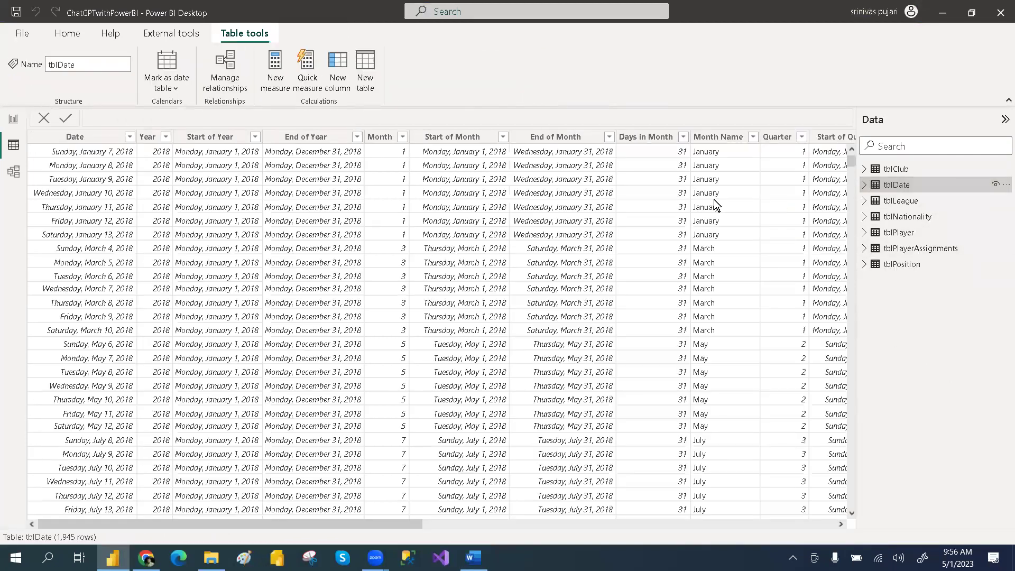
pyautogui.click(75, 137)
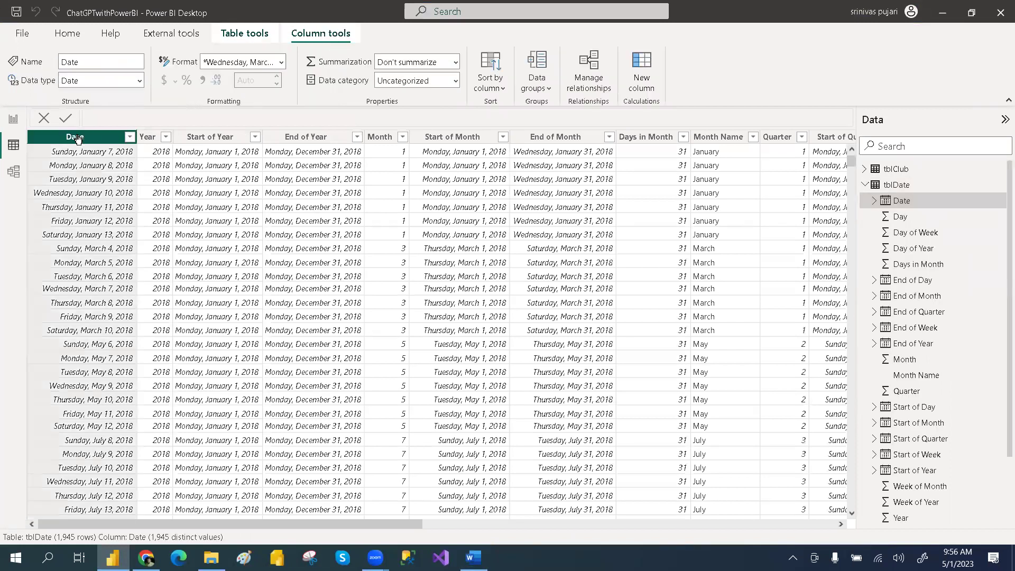
pyautogui.click(279, 62)
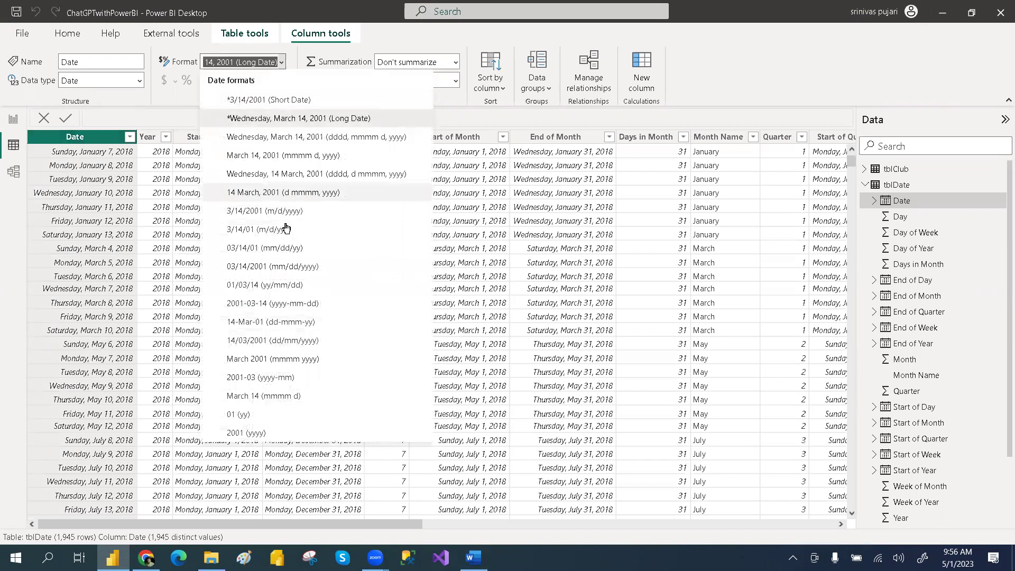
pyautogui.press('Escape')
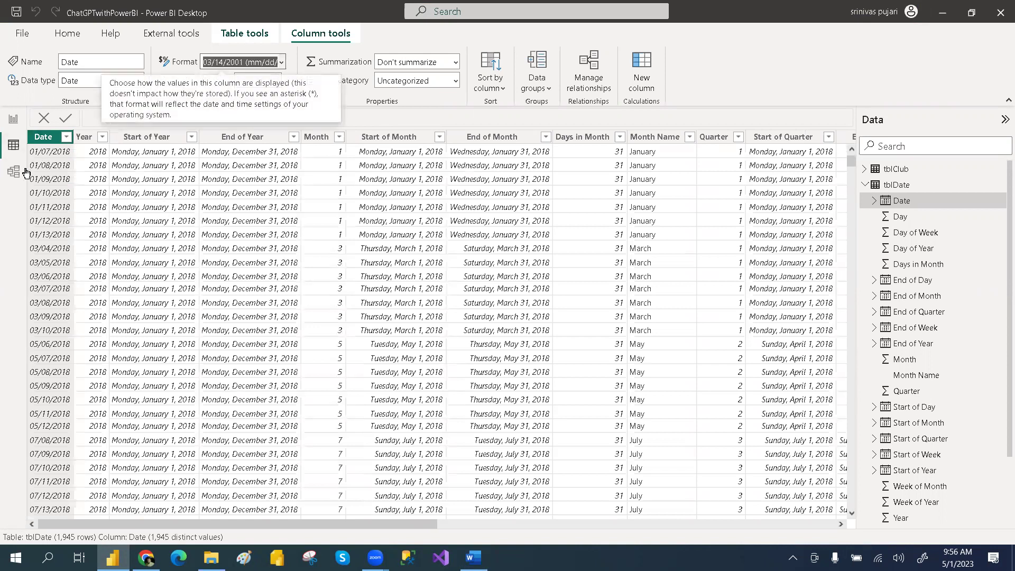
pyautogui.click(12, 126)
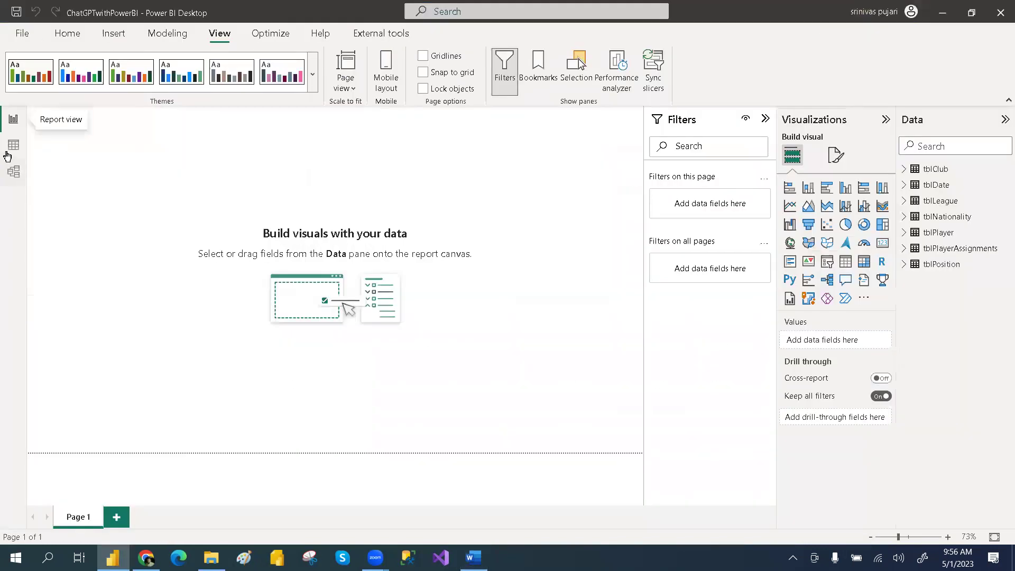
pyautogui.click(11, 149)
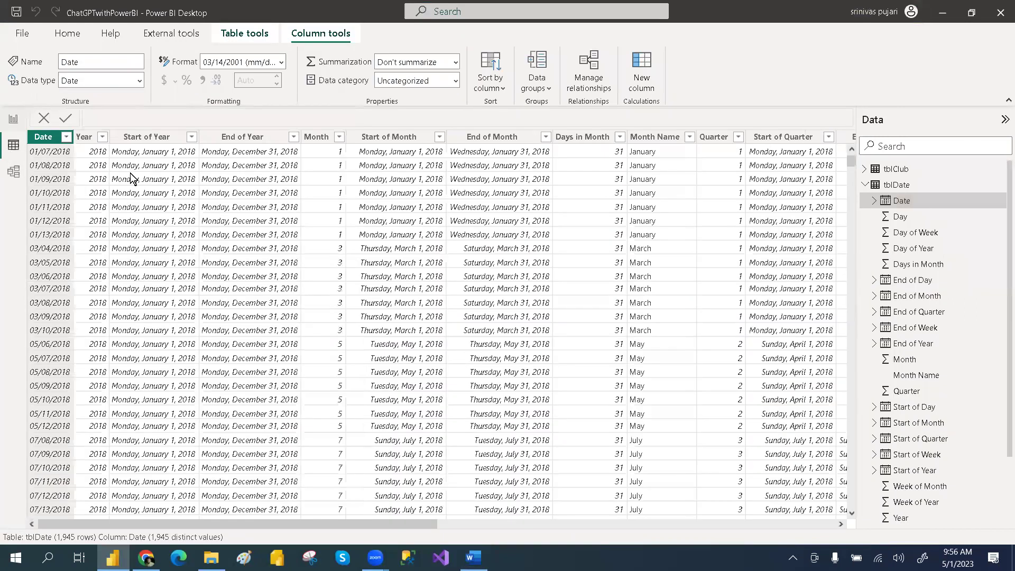
# Step: Switch to the Word instructions and read item 7 on renaming visible fields to readable names
pyautogui.hotkey('alt', 'Tab')
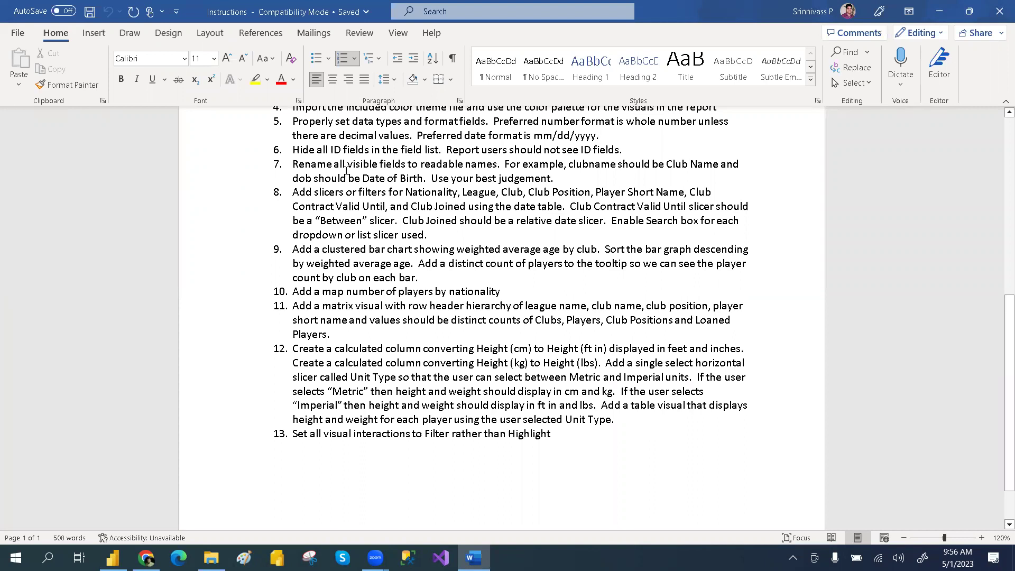
pyautogui.moveTo(294, 164); pyautogui.dragTo(487, 165)
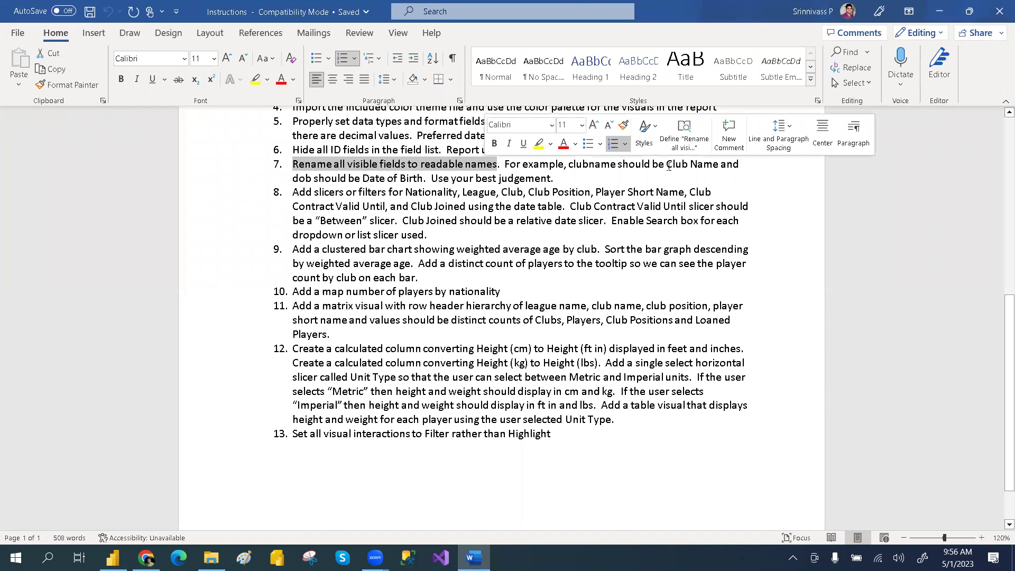
pyautogui.moveTo(667, 167); pyautogui.dragTo(719, 165)
pyautogui.click(654, 172)
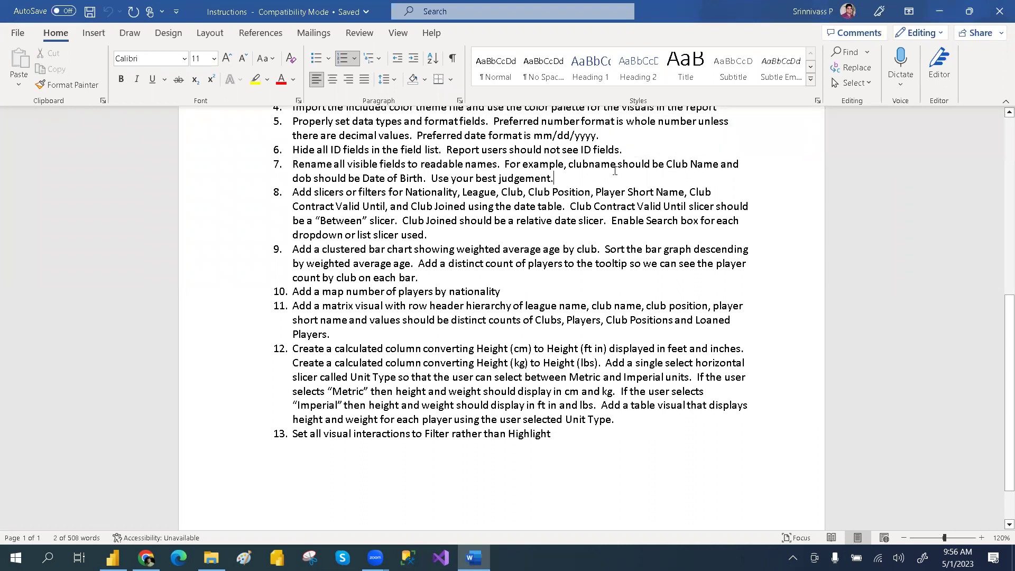
# Step: Examine the examples in item 7 for renaming the clubname and dob fields
pyautogui.moveTo(562, 165); pyautogui.dragTo(704, 167)
pyautogui.click(669, 182)
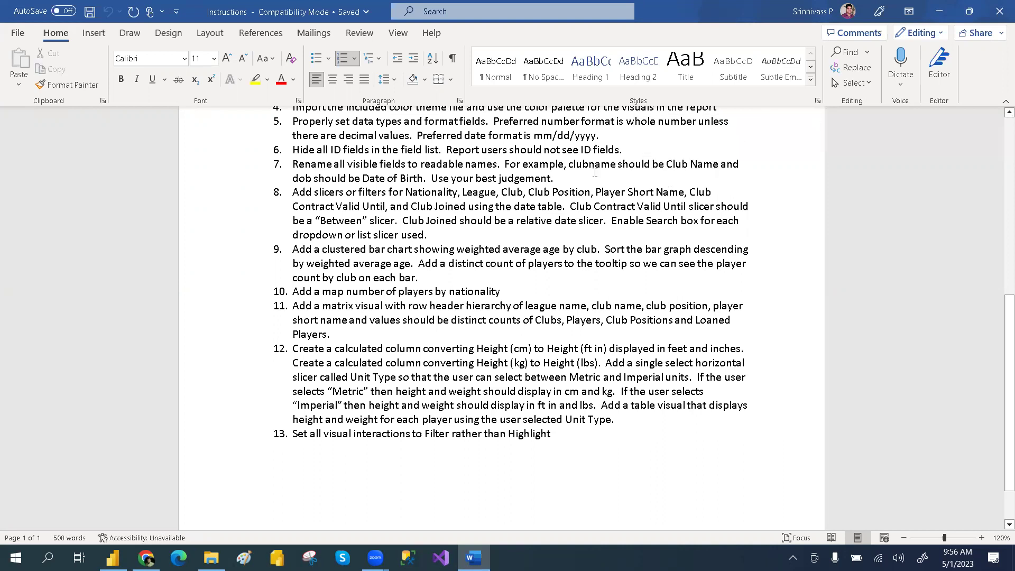
pyautogui.moveTo(347, 180); pyautogui.dragTo(422, 179)
pyautogui.click(376, 178)
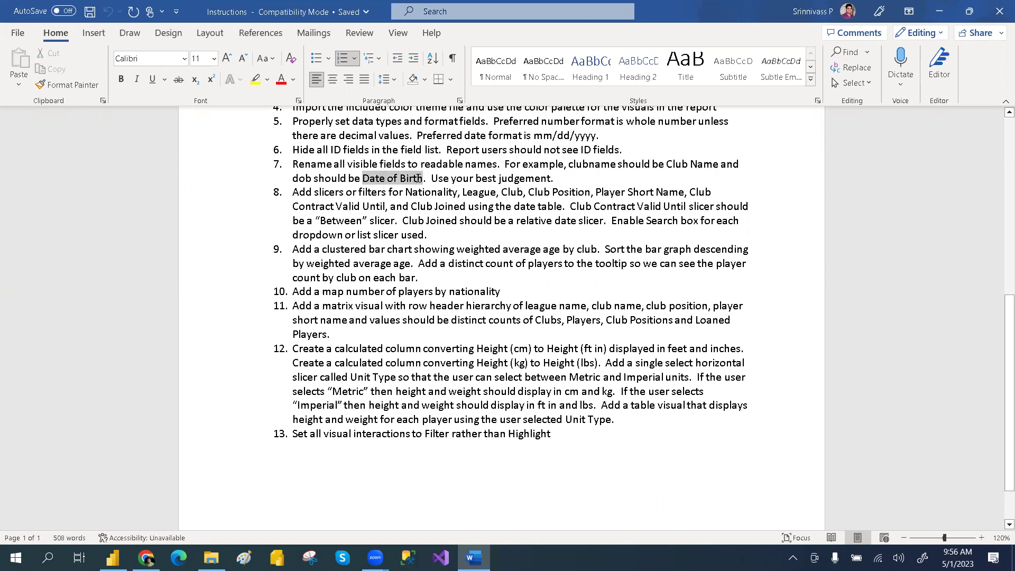
pyautogui.click(484, 188)
pyautogui.moveTo(293, 165); pyautogui.dragTo(423, 178)
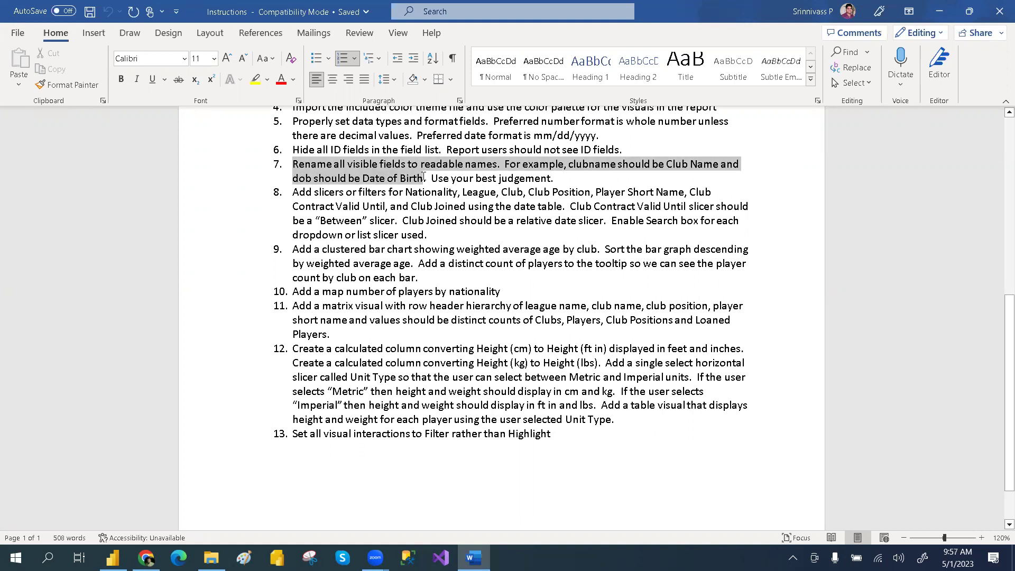
pyautogui.click(574, 190)
# Step: Read item 6 of the instructions on hiding all ID fields from report users
pyautogui.moveTo(315, 148); pyautogui.dragTo(622, 156)
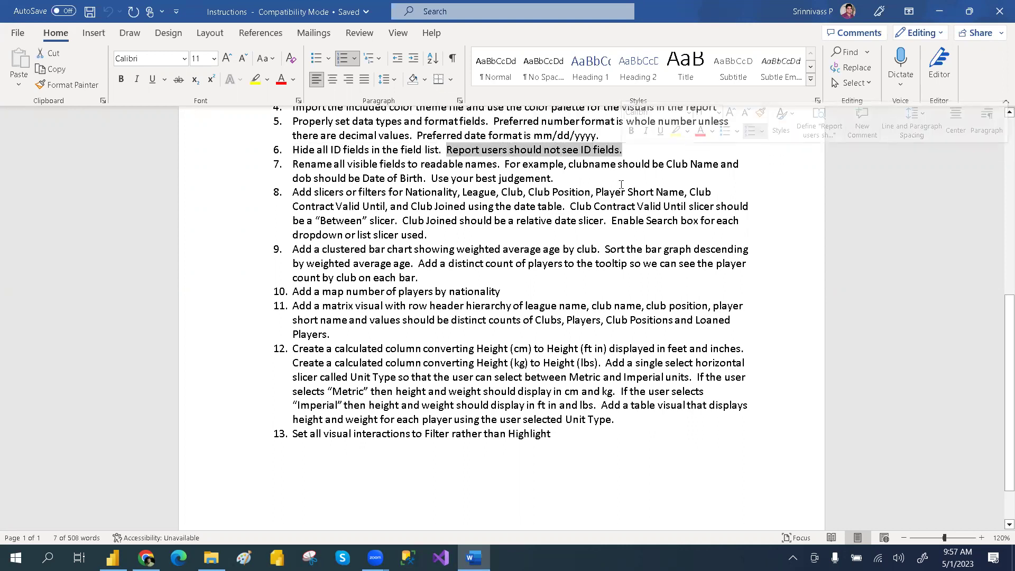
pyautogui.click(321, 147)
pyautogui.moveTo(294, 150); pyautogui.dragTo(453, 153)
pyautogui.click(431, 167)
# Step: Switch to Power BI Desktop and check the visibility of the id fields in the model view
pyautogui.hotkey('alt', 'Tab')
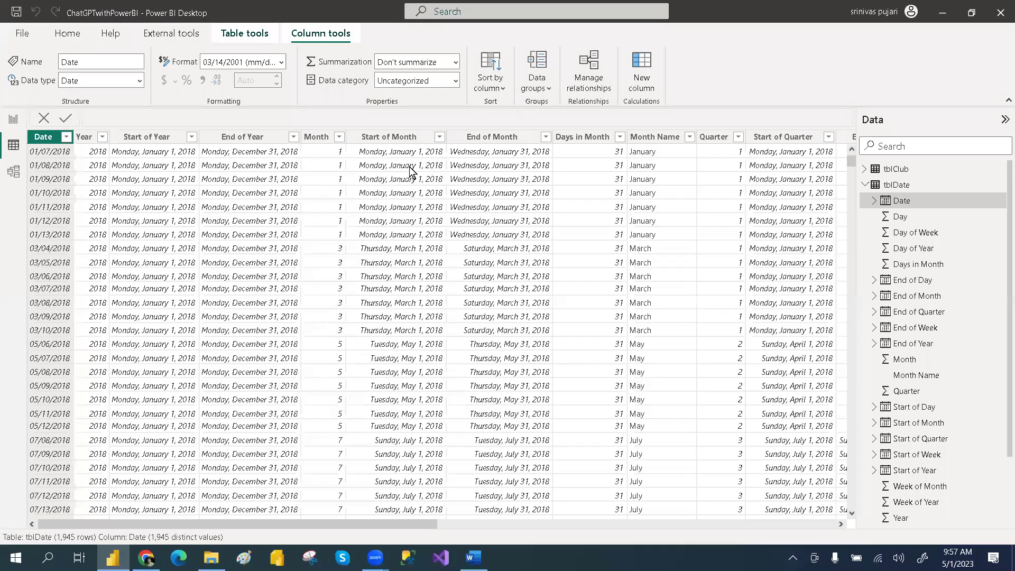
pyautogui.click(13, 172)
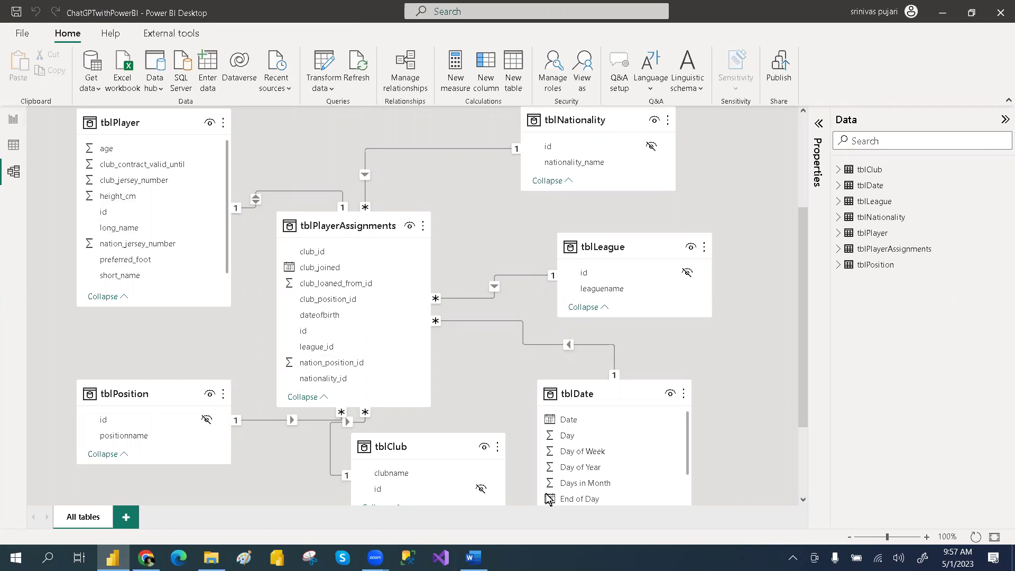
pyautogui.click(480, 488)
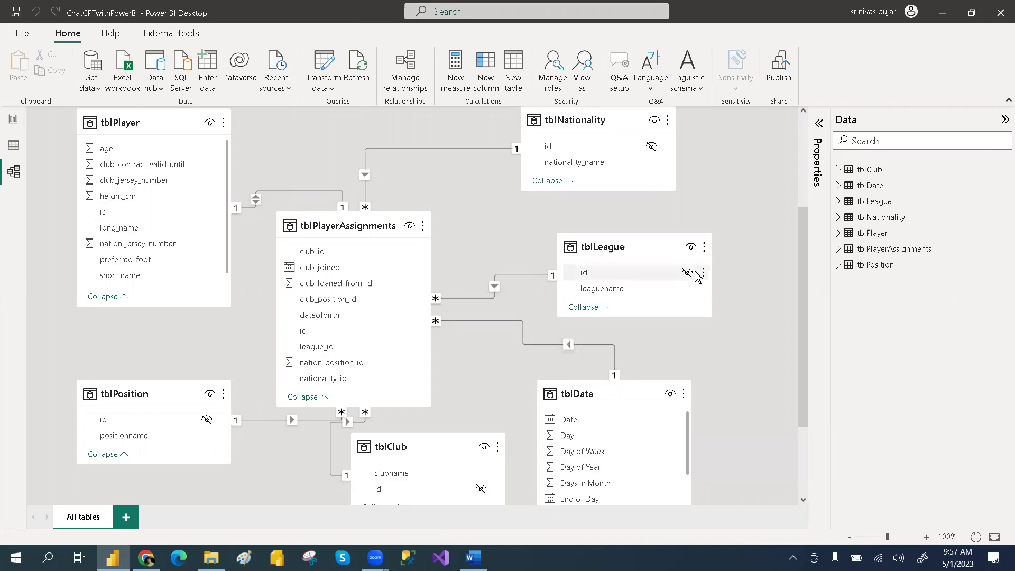
# Step: Switch to the Word instructions and read item 8 on the required slicers, including Player Short Name and Club Contract Valid Until
pyautogui.hotkey('alt', 'Tab')
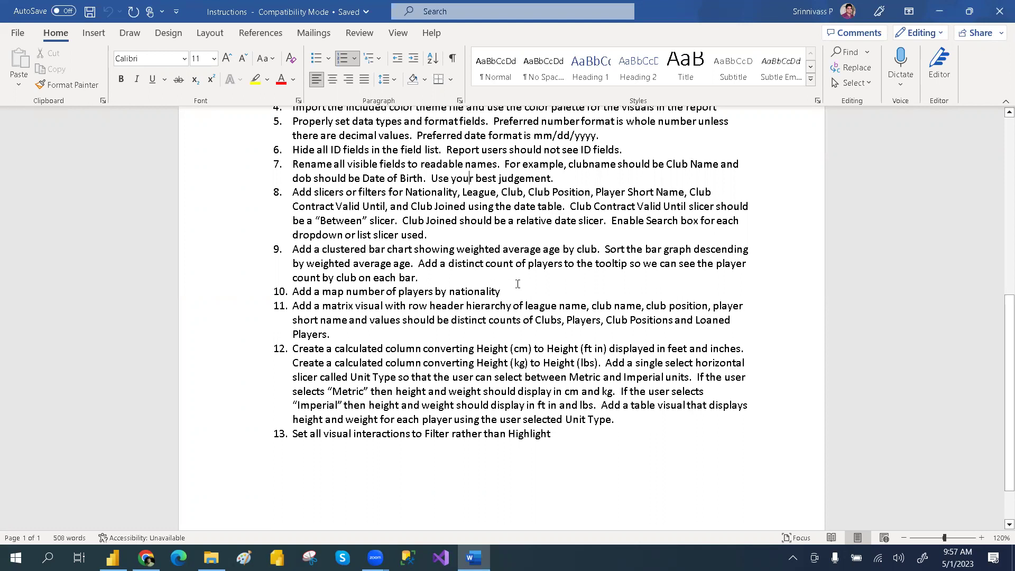
pyautogui.moveTo(295, 192); pyautogui.dragTo(403, 221)
pyautogui.click(319, 193)
pyautogui.moveTo(502, 192); pyautogui.dragTo(684, 192)
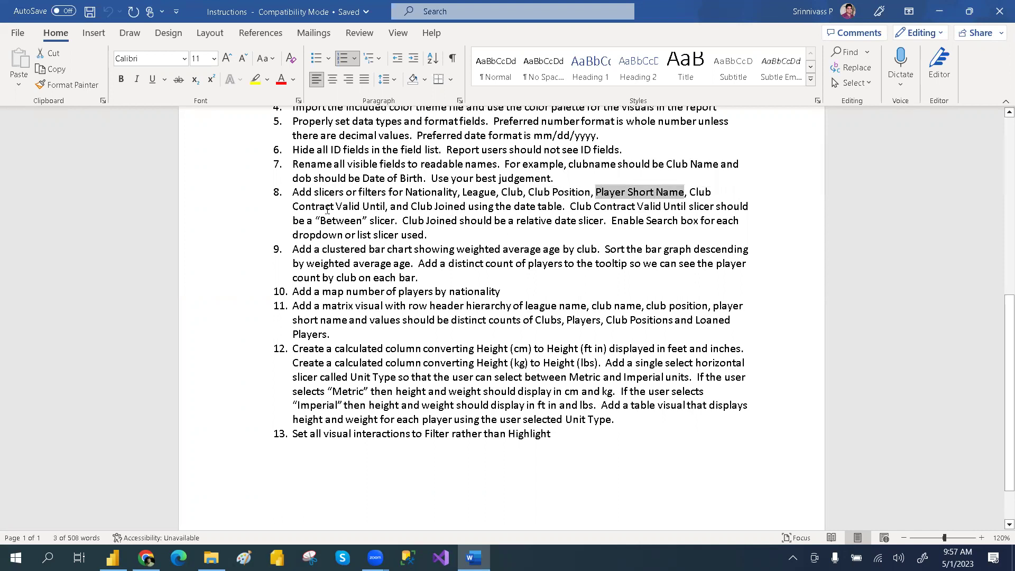
pyautogui.moveTo(315, 207); pyautogui.dragTo(385, 206)
pyautogui.click(370, 207)
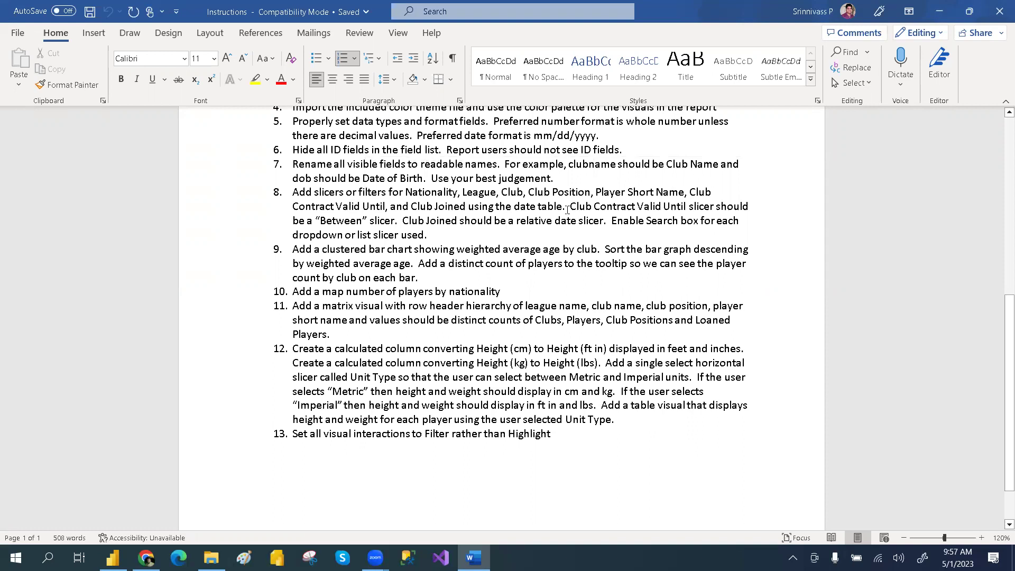
# Step: Copy the item 8 slicer requirements from Word and send them to ChatGPT in Chrome without the leading item number
pyautogui.moveTo(302, 195); pyautogui.dragTo(427, 234)
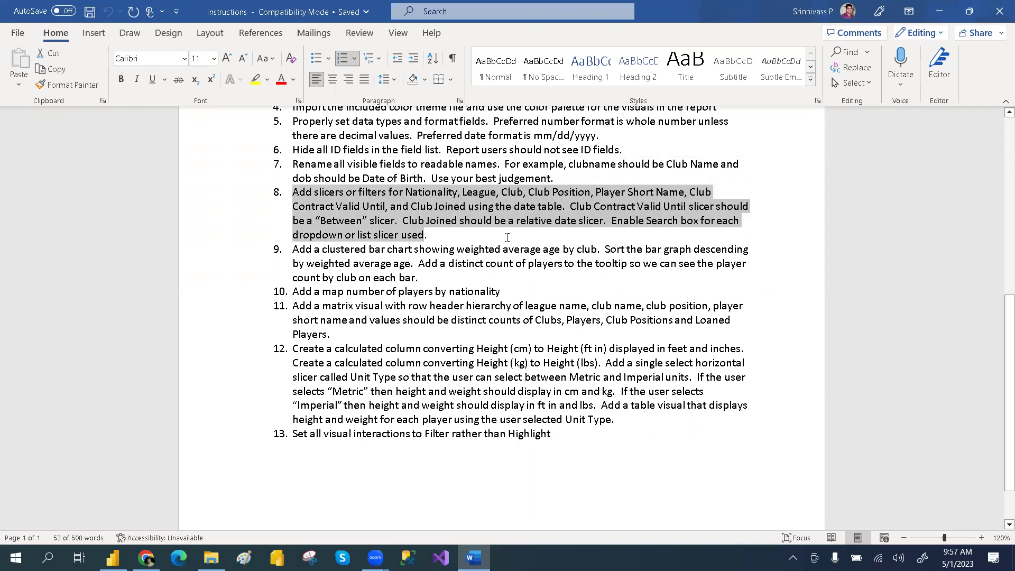
pyautogui.hotkey('alt', 'Tab')
pyautogui.hotkey('alt', 'Tab')
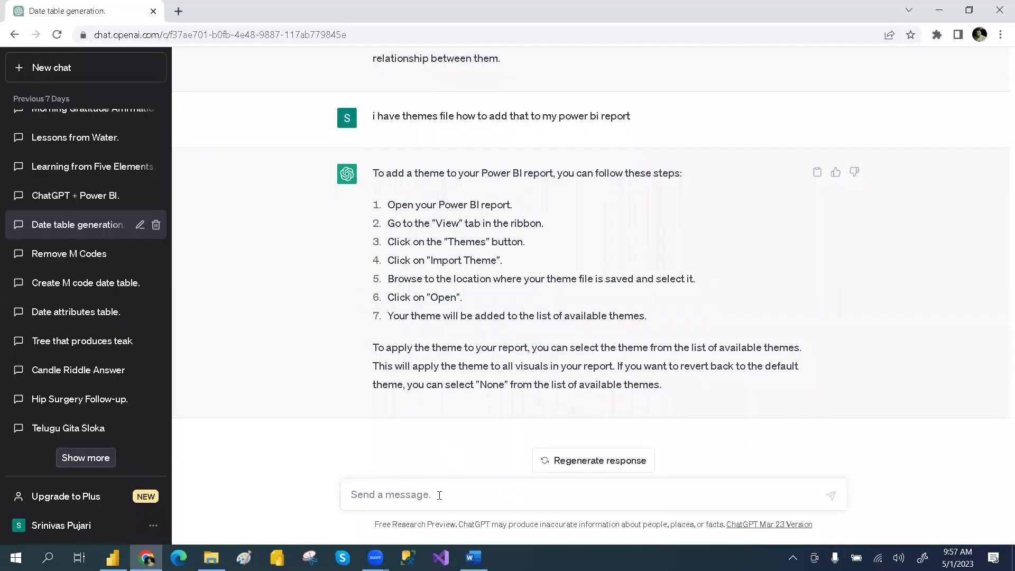
pyautogui.write('8.\tAdd slicers or filters for Nationality, League, Club, Club Position, Player Short Name, Club Contract Valid Until, and Club Joined using the date table.  Club Contract Valid Until slicer should be a "Between" slicer.  Club Joined should be a relative date slicer.  Enable Search box for each dropdown or list slicer used')
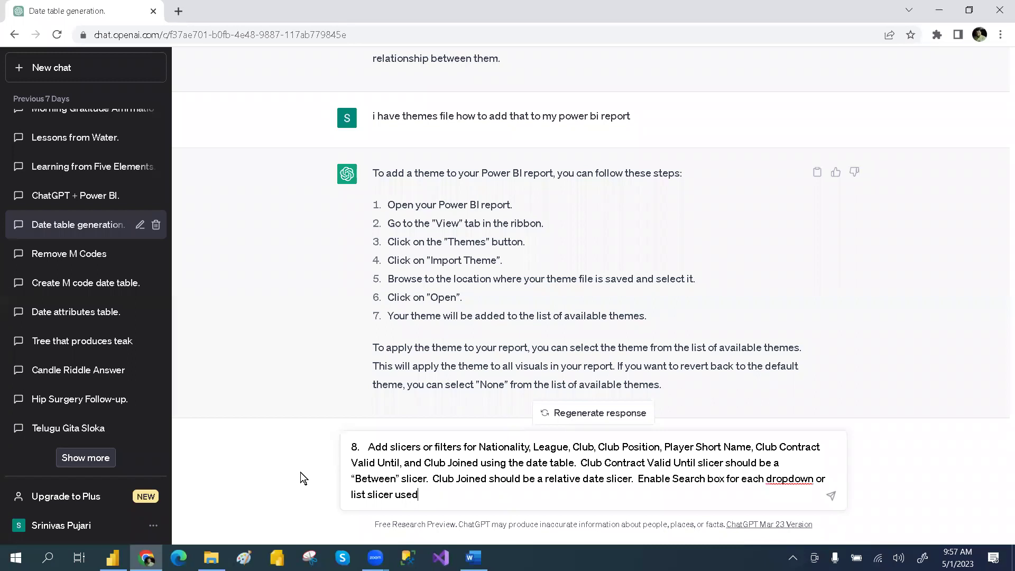
pyautogui.press('BackSpace')
pyautogui.press('BackSpace')
pyautogui.press('BackSpace')
pyautogui.press('BackSpace')
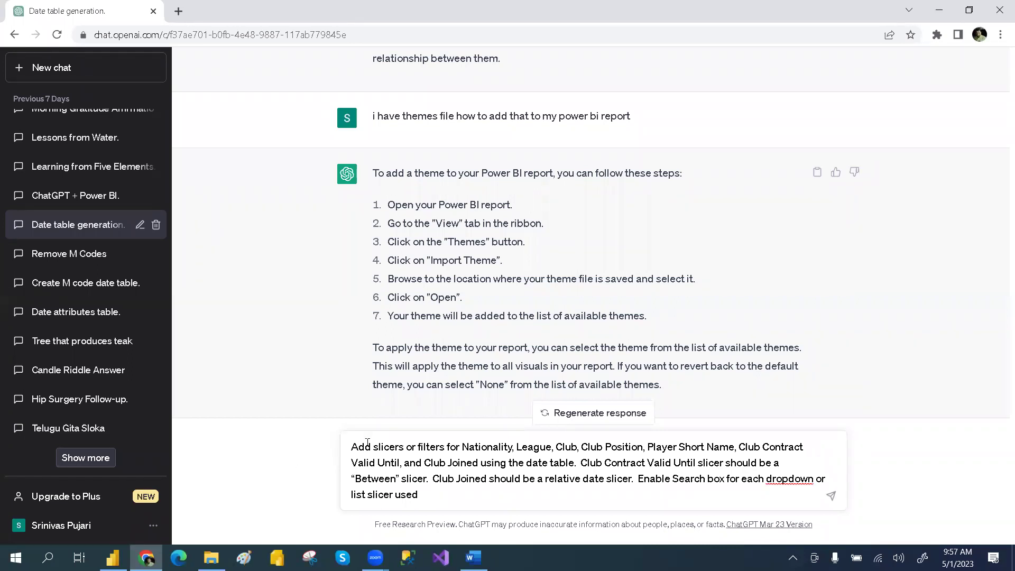
pyautogui.press('Return')
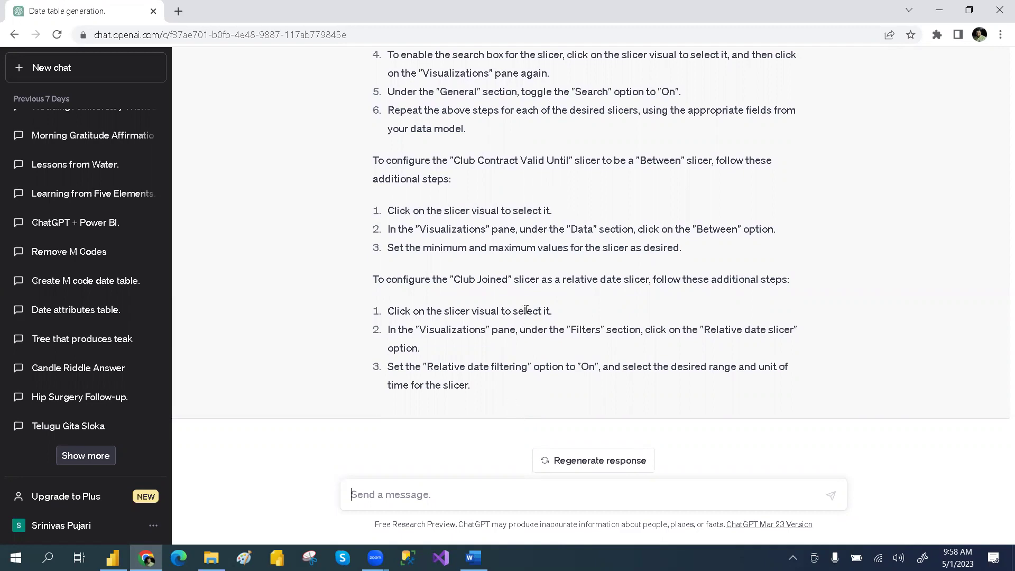
# Step: Switch to Power BI Desktop and open the report view
pyautogui.hotkey('alt', 'Tab')
pyautogui.hotkey('alt', 'Tab')
pyautogui.press('Tab')
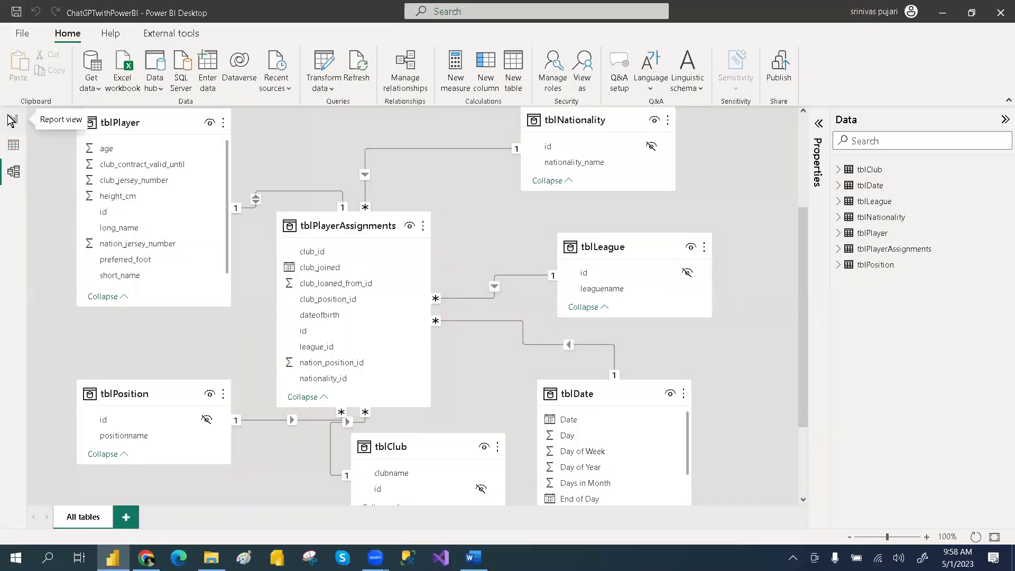
pyautogui.click(13, 118)
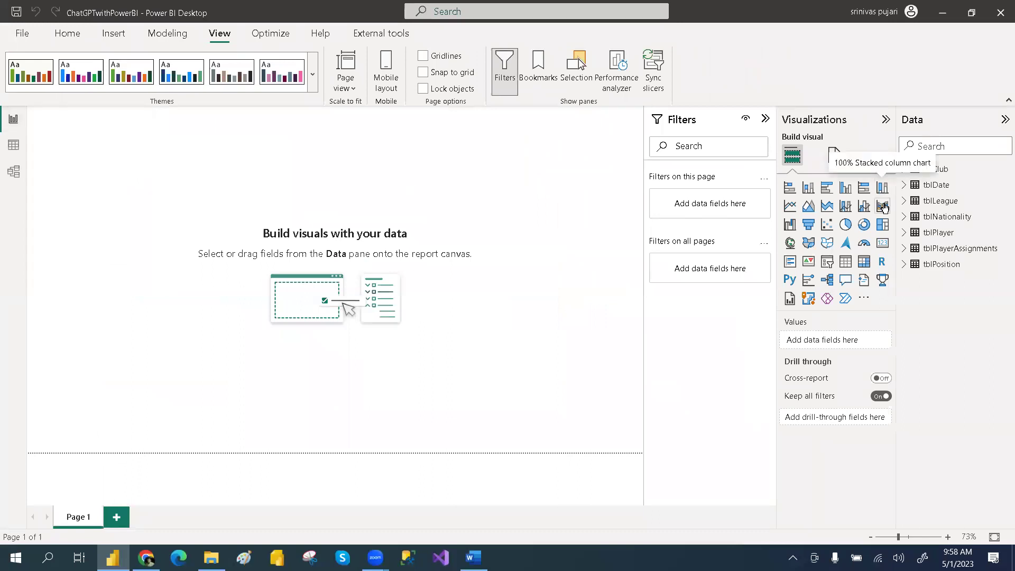
# Step: Switch to the Word instructions and check Nationality as the first slicer field in item 8
pyautogui.hotkey('alt', 'Tab')
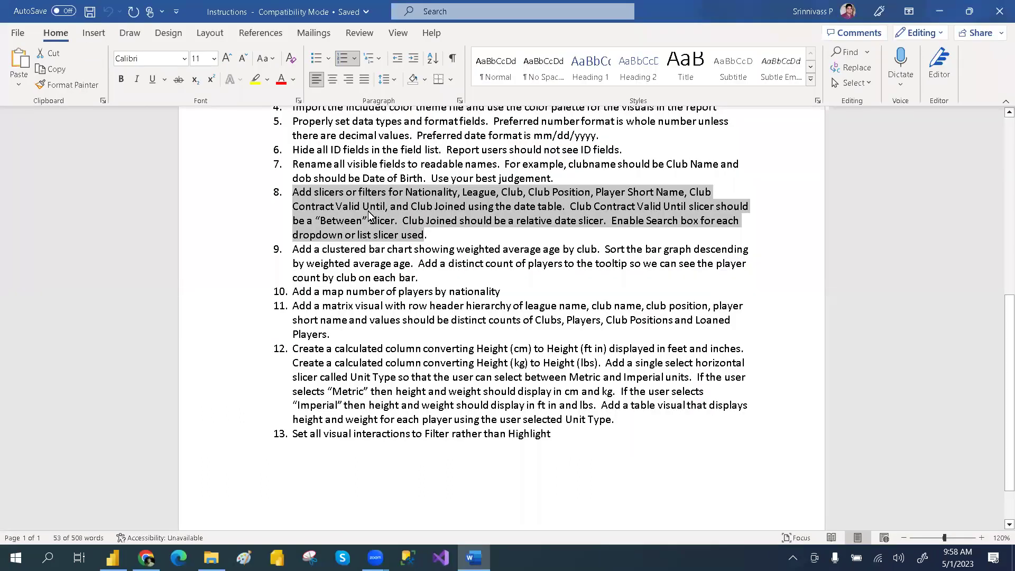
pyautogui.click(368, 205)
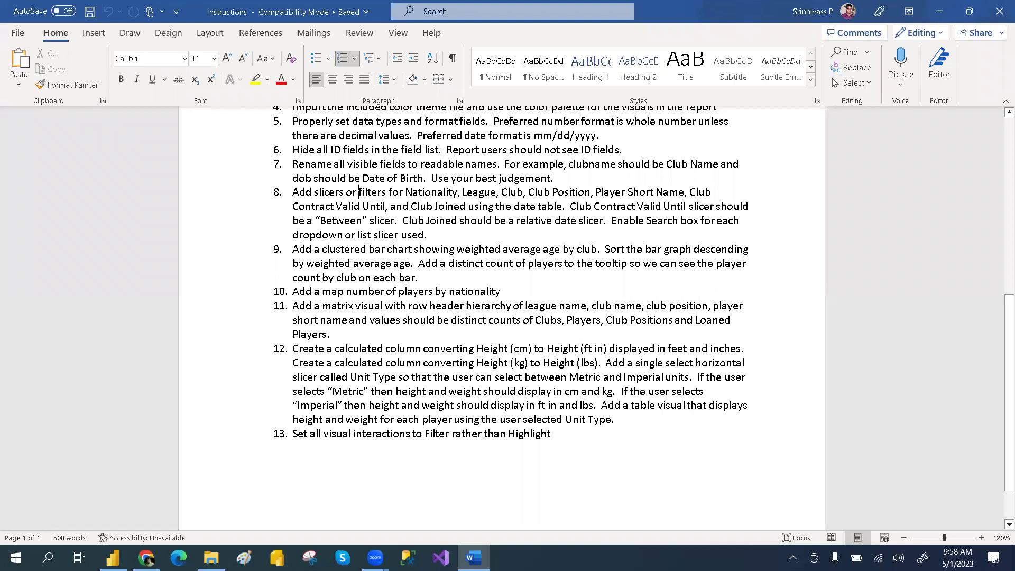
pyautogui.doubleClick(377, 194)
pyautogui.doubleClick(417, 193)
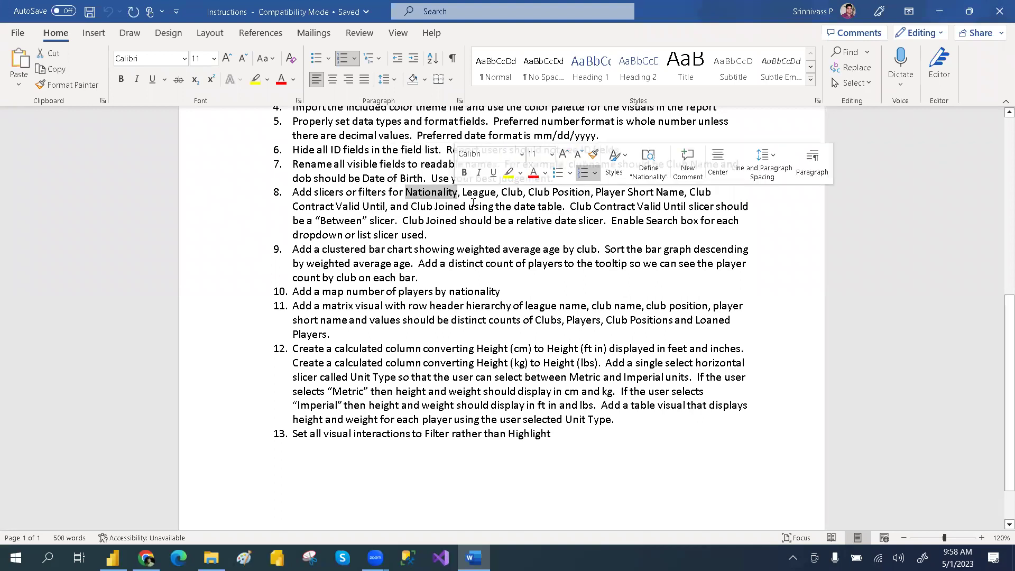
# Step: Switch to Power BI Desktop and add a slicer for nationality_name from tblNationality, making it wider and shorter
pyautogui.hotkey('alt', 'Tab')
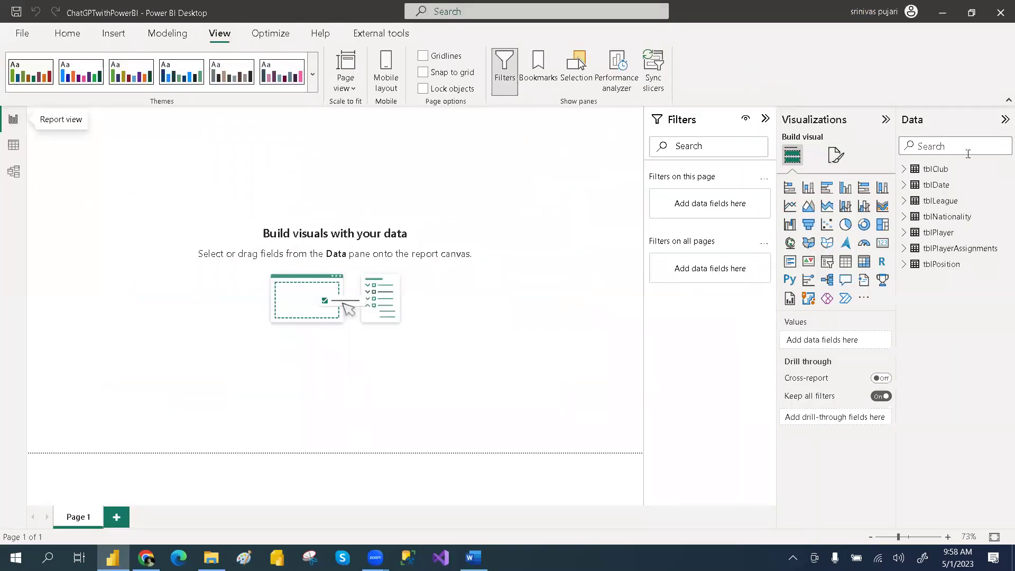
pyautogui.write('na')
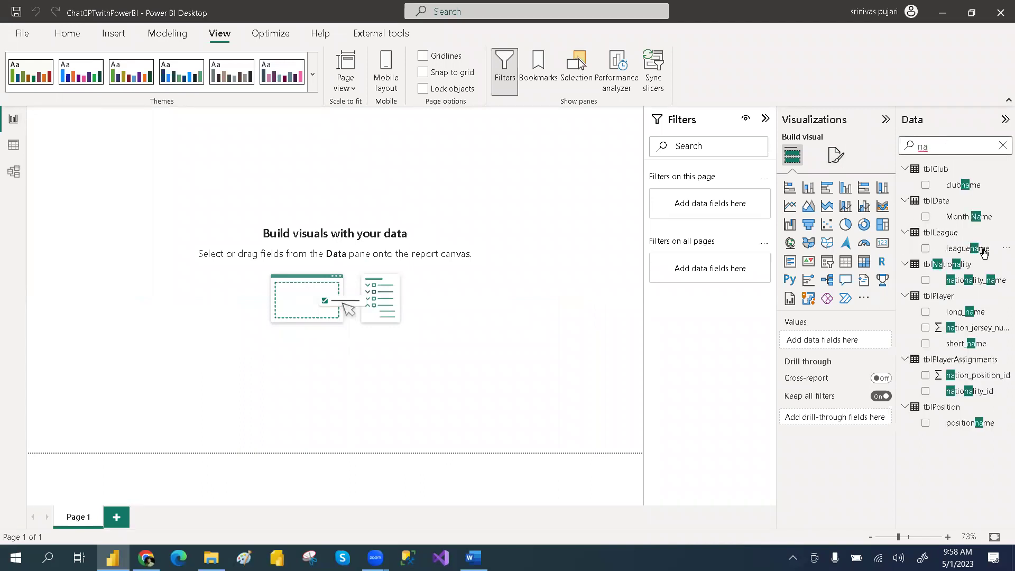
pyautogui.click(925, 280)
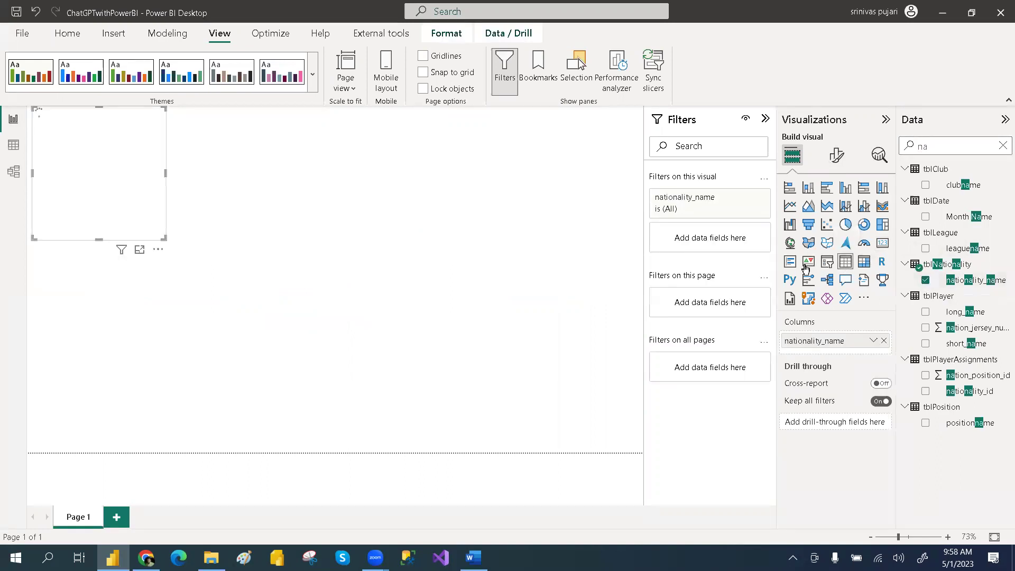
pyautogui.click(827, 264)
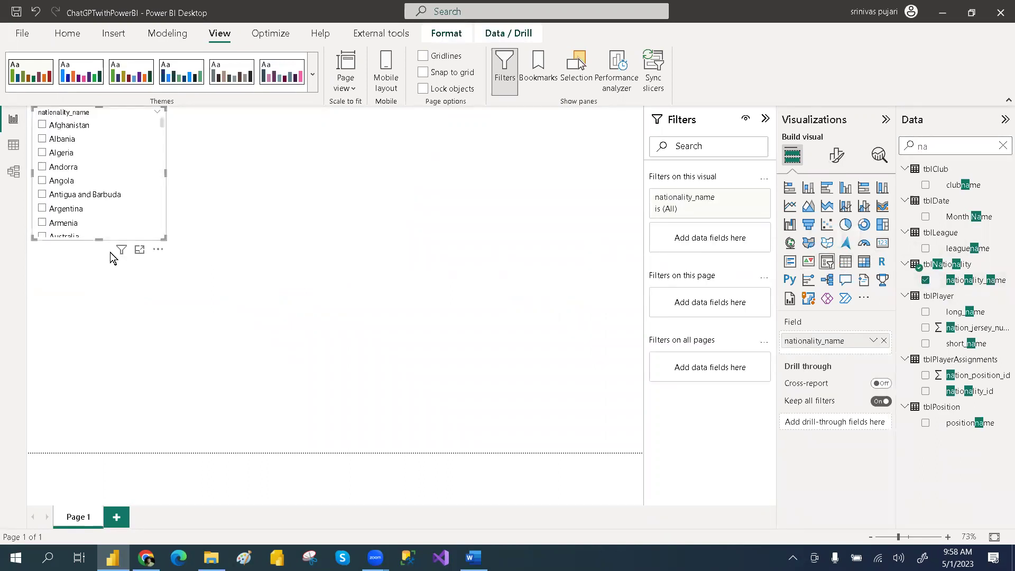
pyautogui.moveTo(162, 236); pyautogui.dragTo(188, 172)
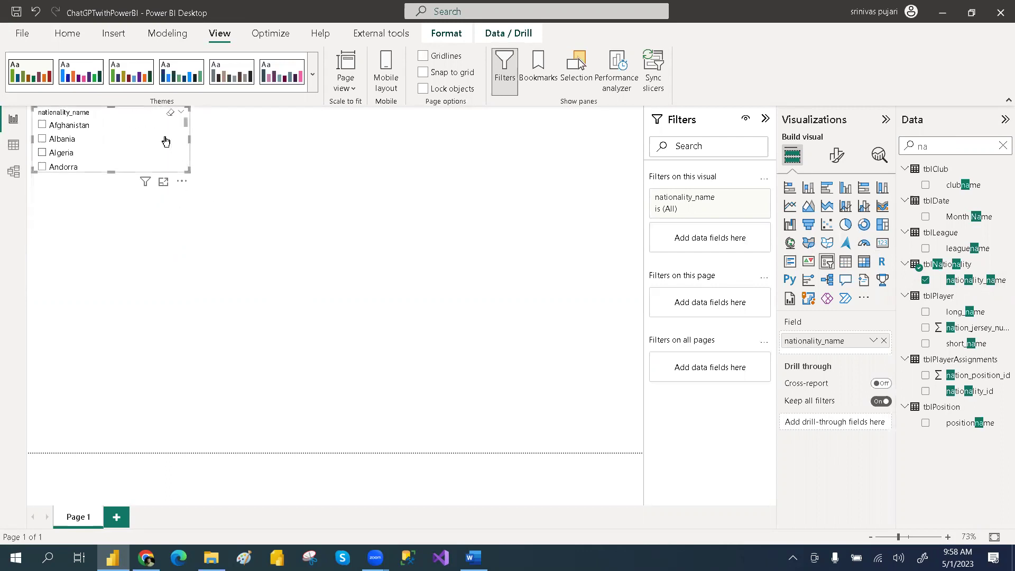
# Step: Rename the nationality_name field in the slicer visual to Nationality
pyautogui.doubleClick(827, 341)
pyautogui.press('End')
pyautogui.press('BackSpace')
pyautogui.press('BackSpace')
pyautogui.press('BackSpace')
pyautogui.press('BackSpace')
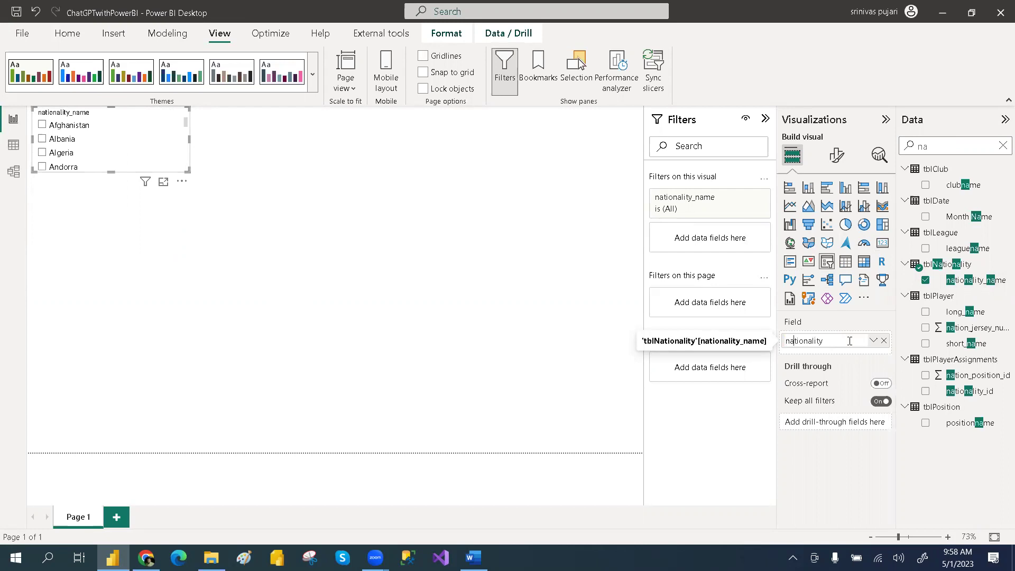
pyautogui.press('BackSpace')
pyautogui.write('N')
pyautogui.press('Return')
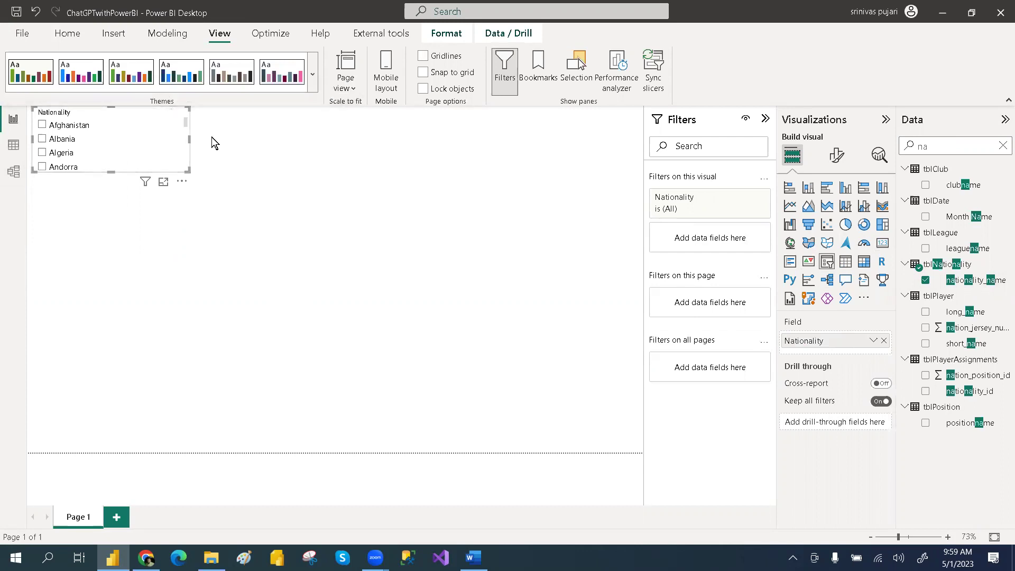
# Step: Set the Nationality slicer's style to Dropdown, reduce its height and check its list of values
pyautogui.click(837, 155)
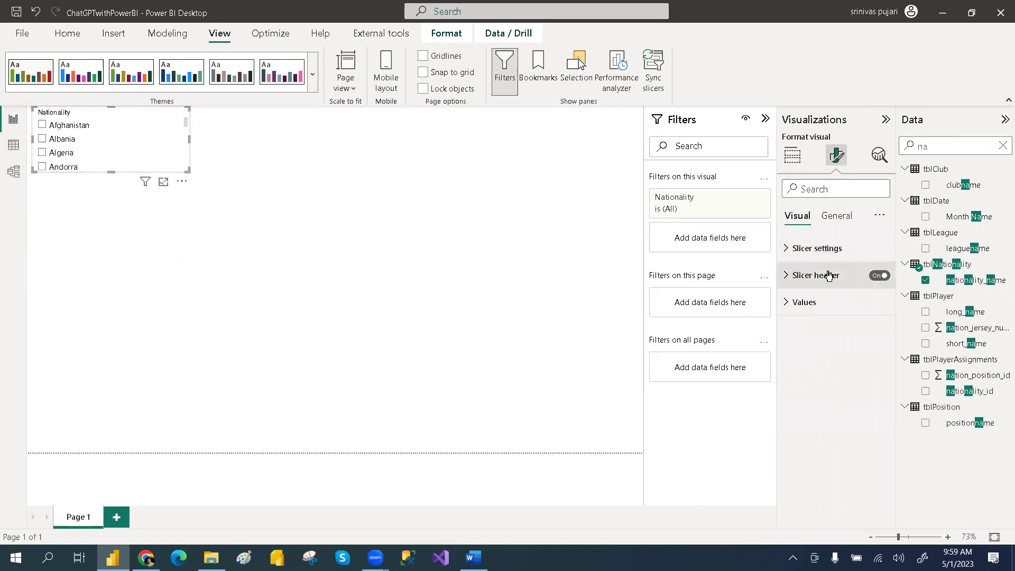
pyautogui.click(829, 258)
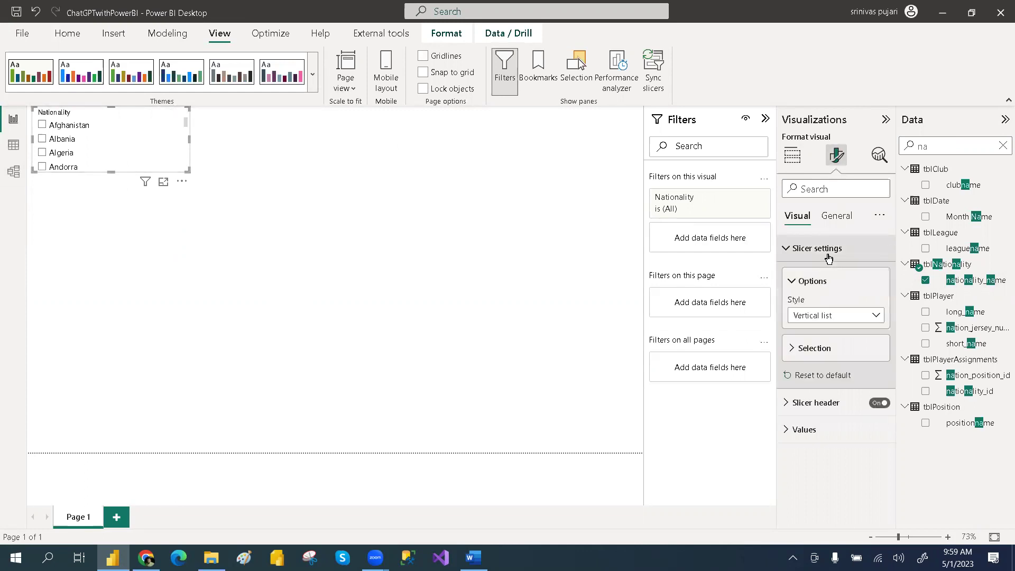
pyautogui.click(839, 316)
pyautogui.click(829, 364)
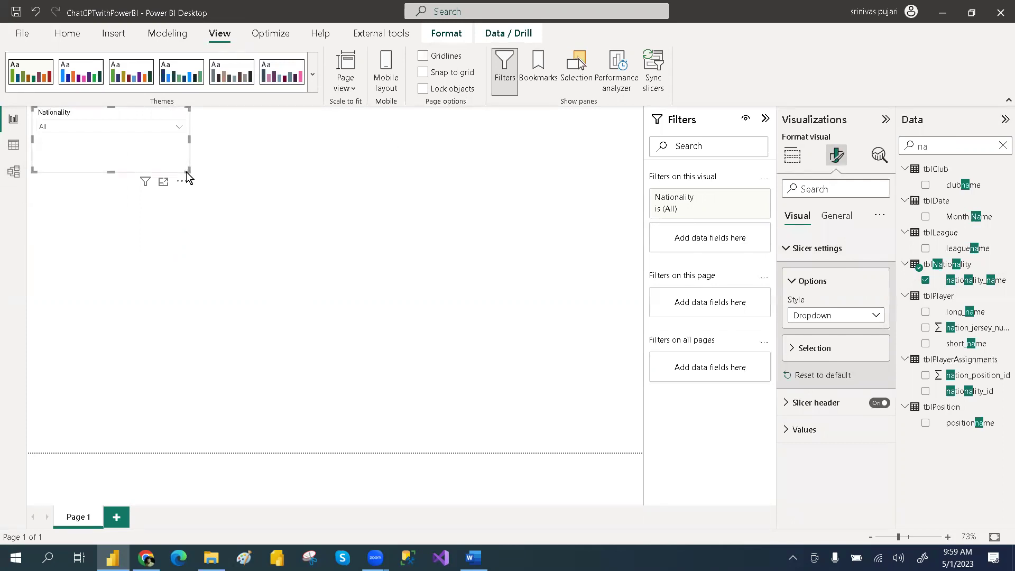
pyautogui.moveTo(185, 168)
pyautogui.mouseDown()
pyautogui.moveTo(192, 148)
pyautogui.moveTo(189, 167)
pyautogui.mouseUp()
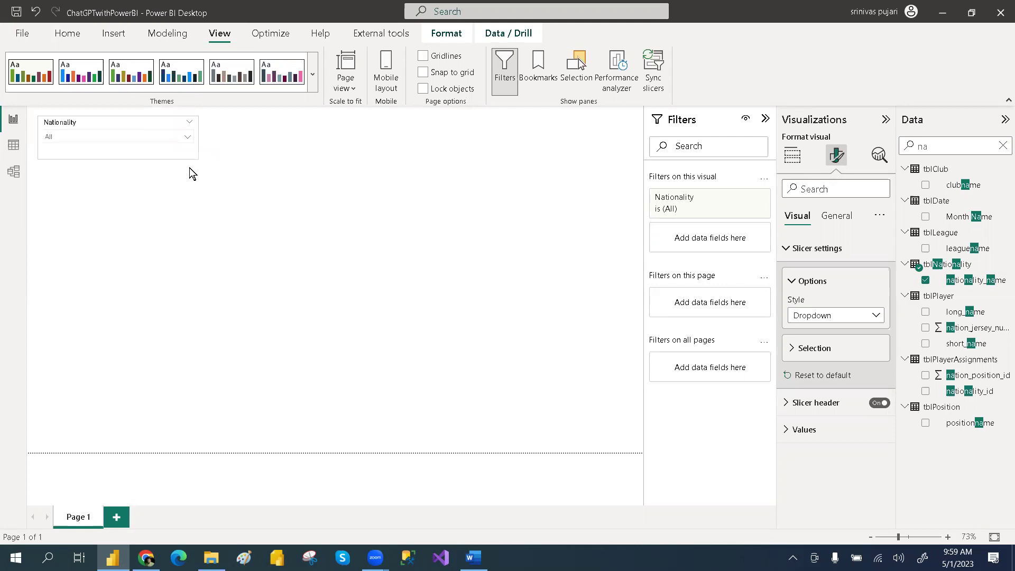
pyautogui.click(175, 137)
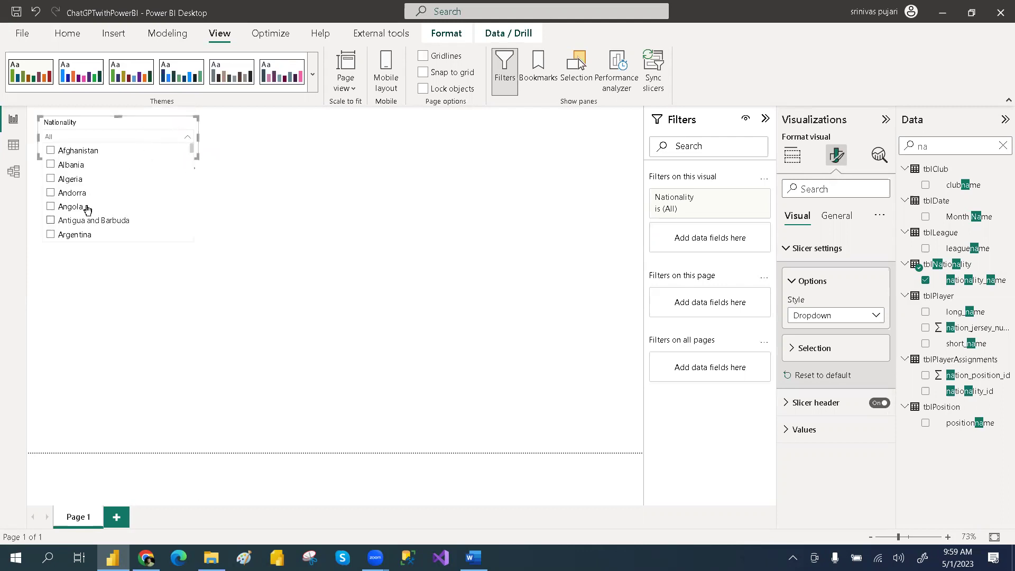
pyautogui.click(269, 220)
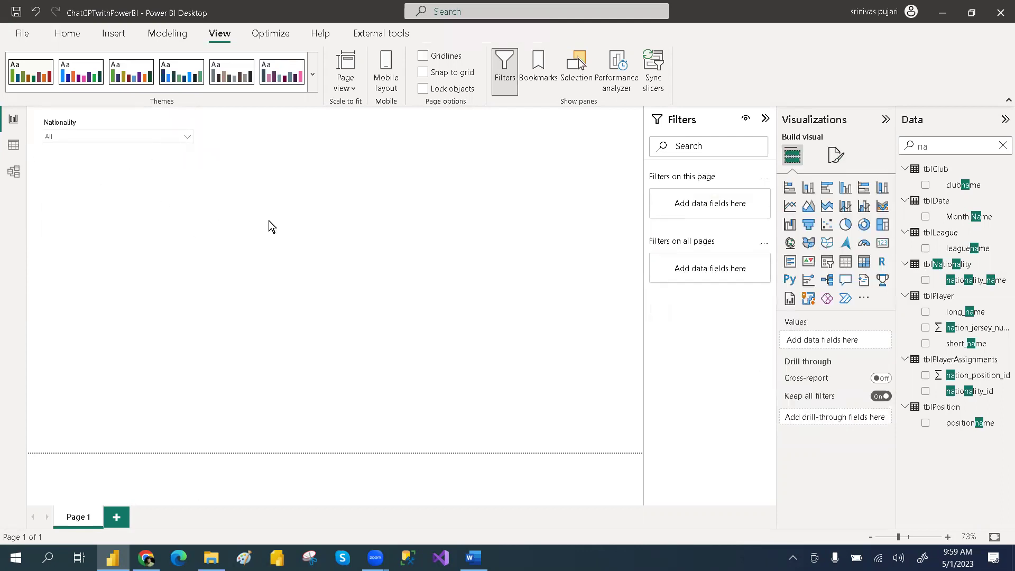
# Step: Switch to the Word instructions and check the next slicer fields in item 8, League and Club
pyautogui.hotkey('alt', 'Tab')
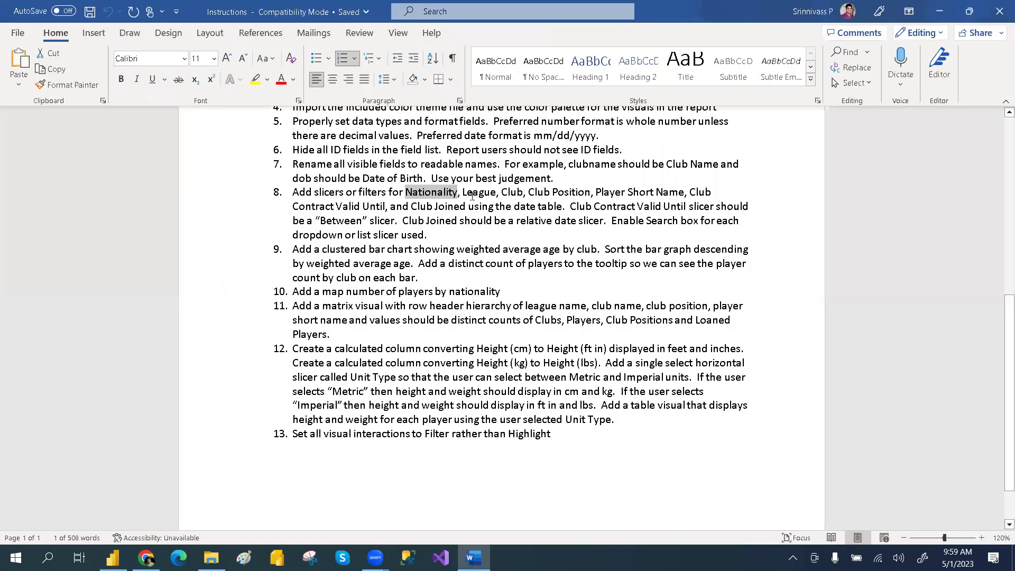
pyautogui.doubleClick(478, 192)
pyautogui.doubleClick(512, 193)
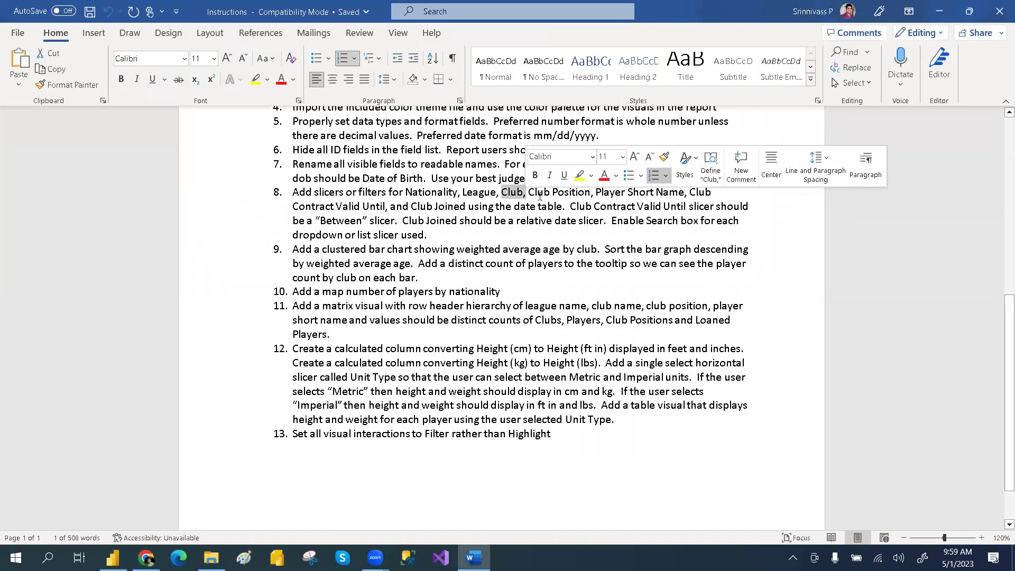
# Step: Switch to Power BI Desktop and add a slicer for leaguename from tblLeague
pyautogui.hotkey('alt', 'Tab')
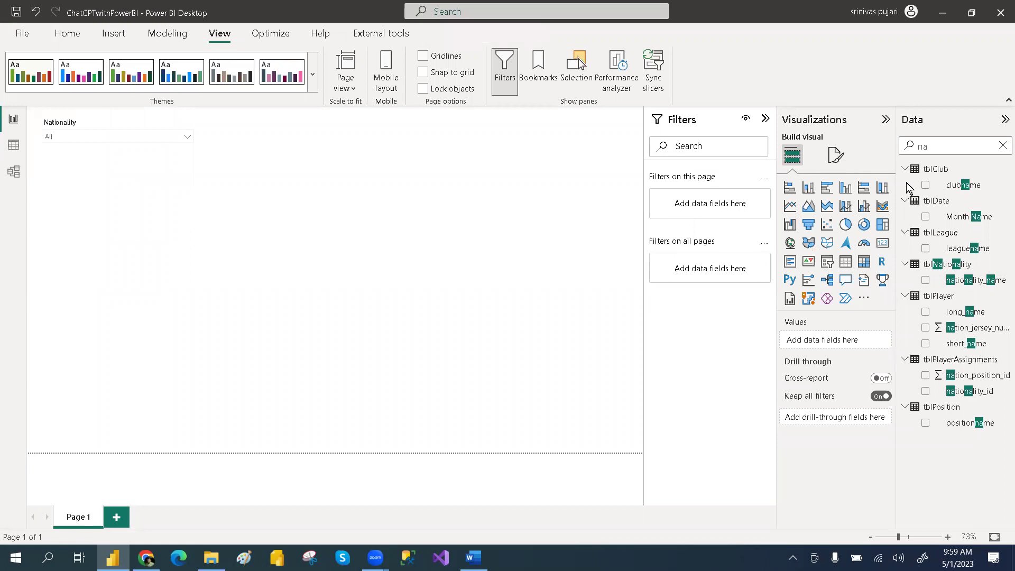
pyautogui.click(926, 250)
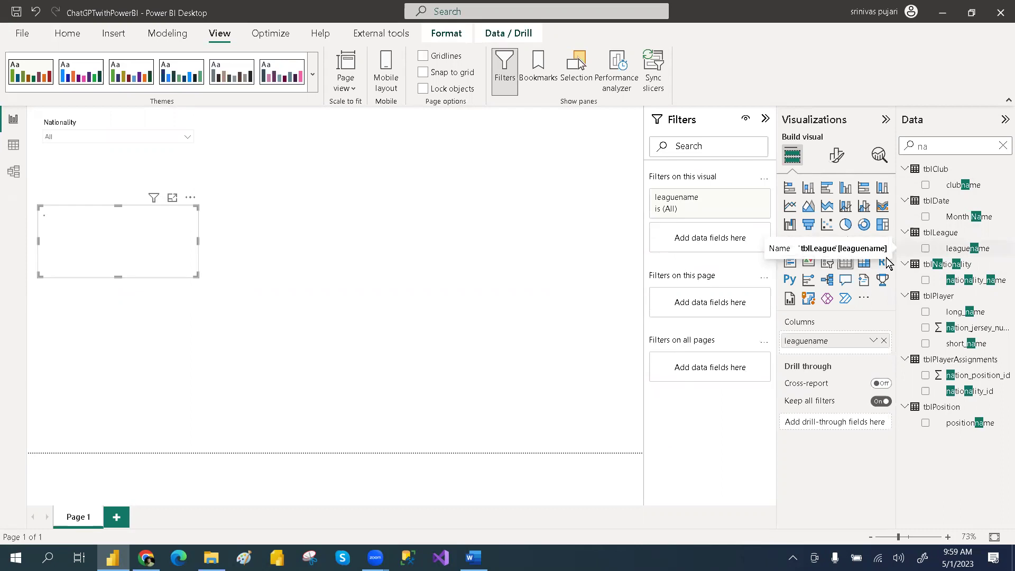
pyautogui.click(826, 263)
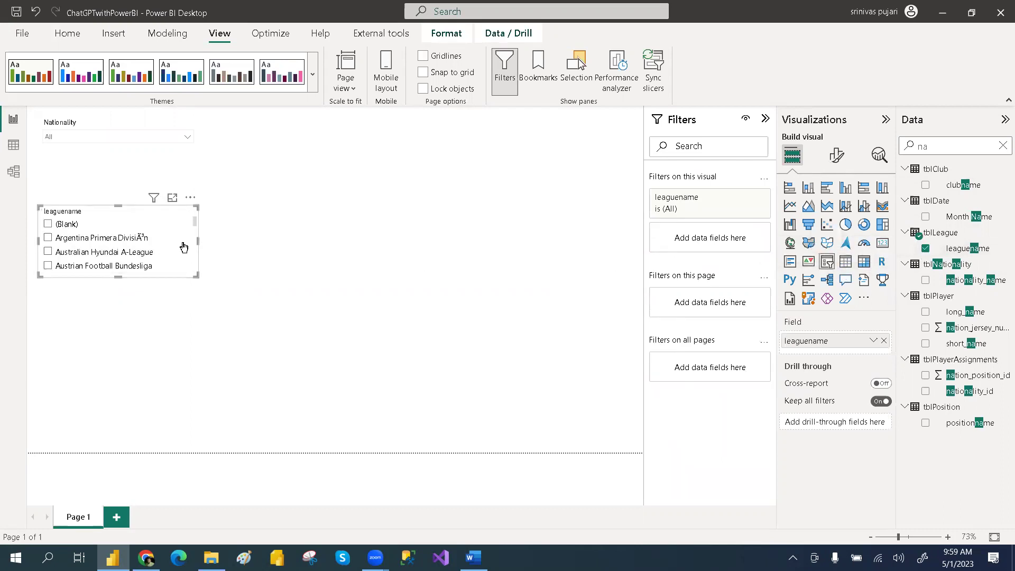
# Step: Try to copy the Nationality slicer's formatting onto the leaguename slicer with Format painter
pyautogui.click(99, 126)
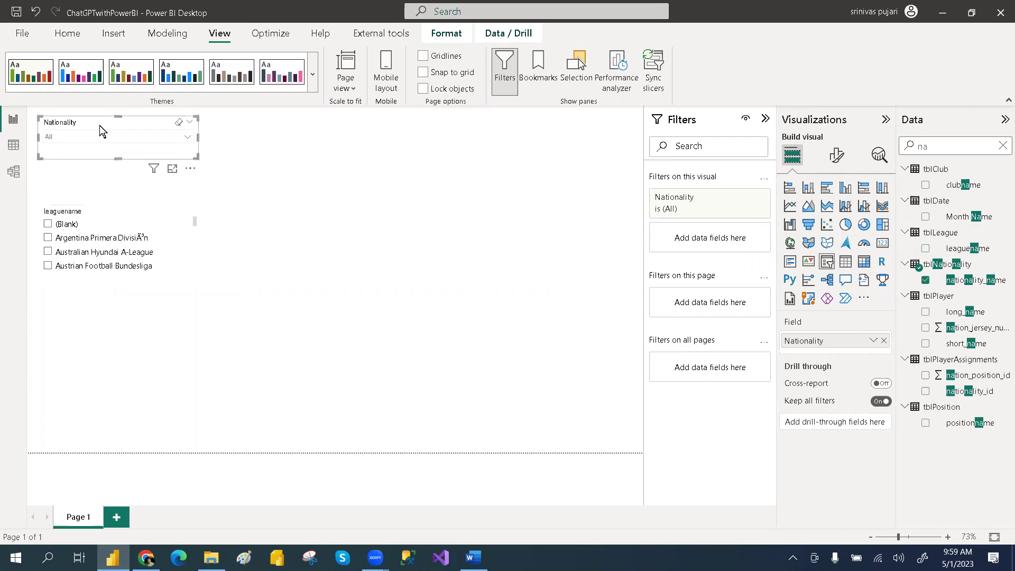
pyautogui.click(66, 37)
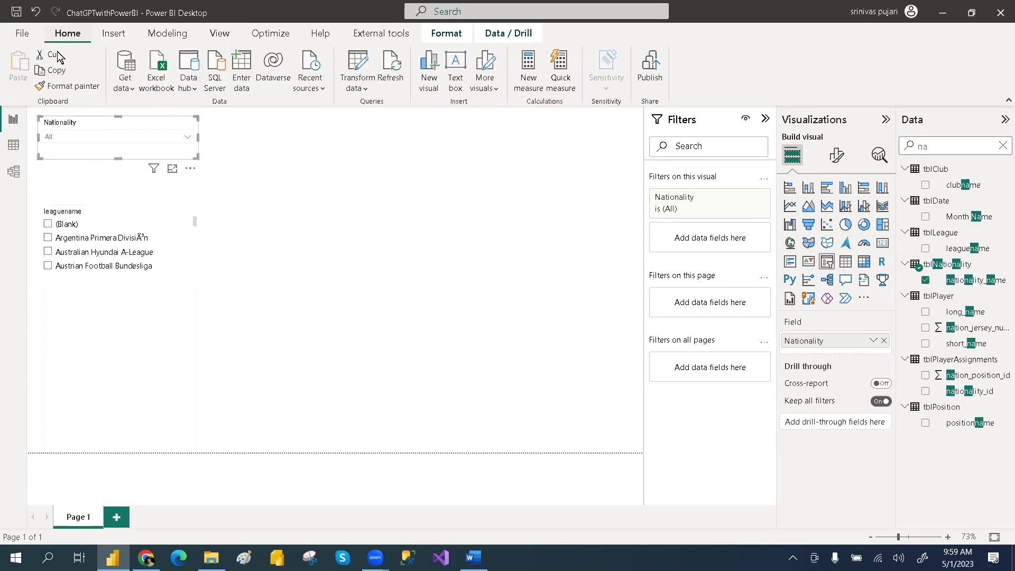
pyautogui.click(68, 86)
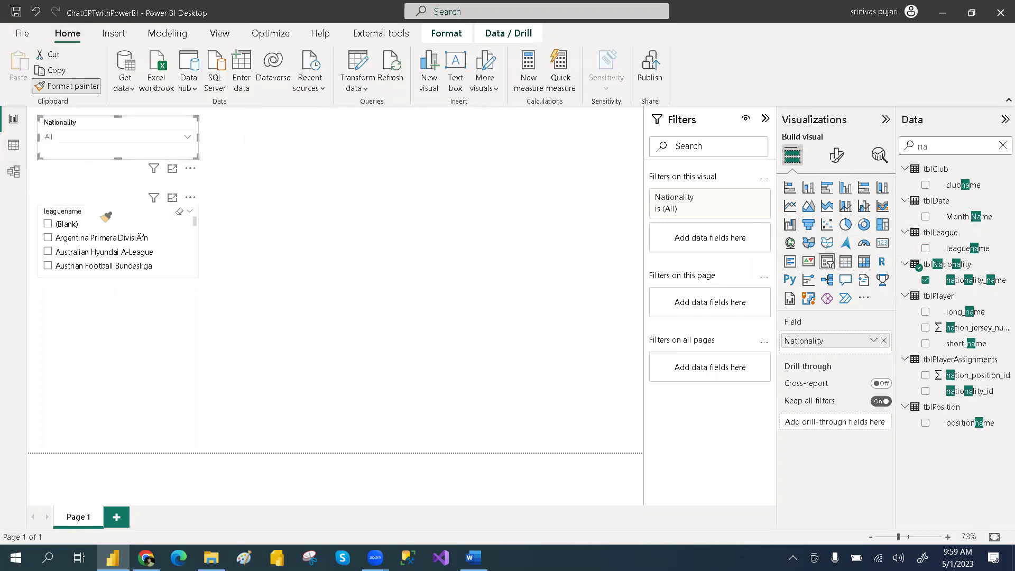
pyautogui.click(103, 214)
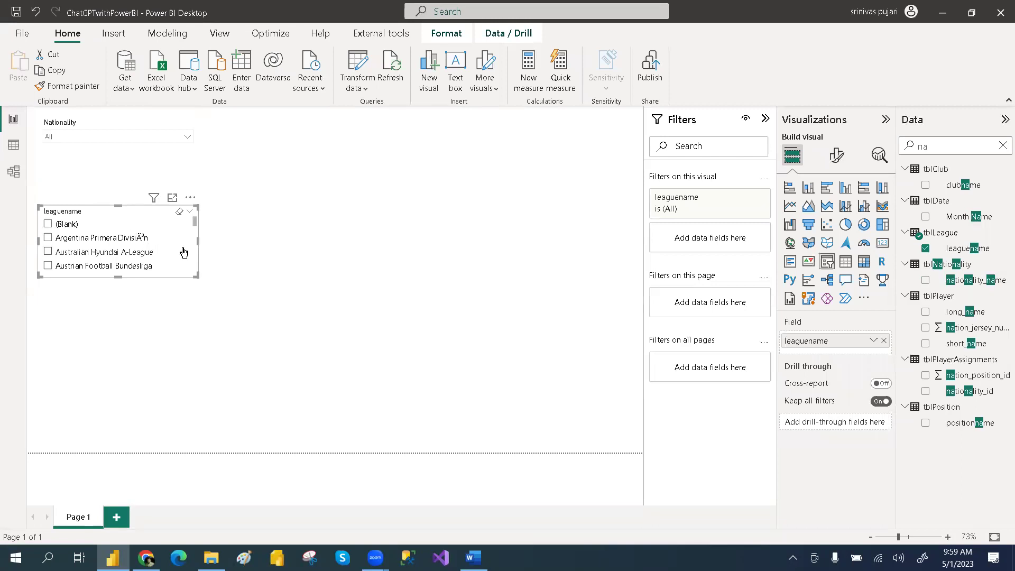
# Step: Make the leaguename slicer wider and shorter, and set its style to Dropdown
pyautogui.moveTo(195, 265); pyautogui.dragTo(229, 243)
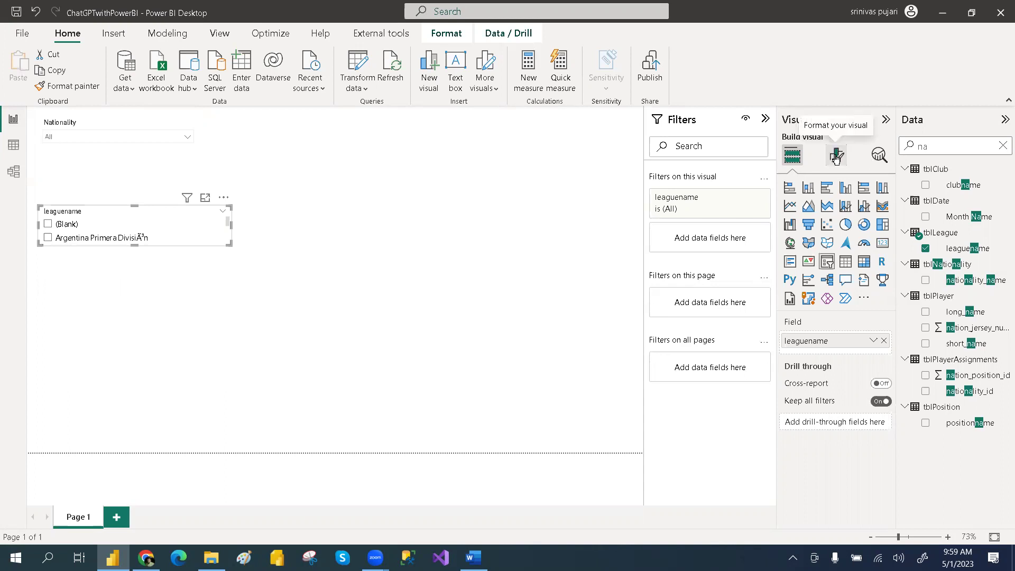
pyautogui.click(834, 157)
pyautogui.click(817, 249)
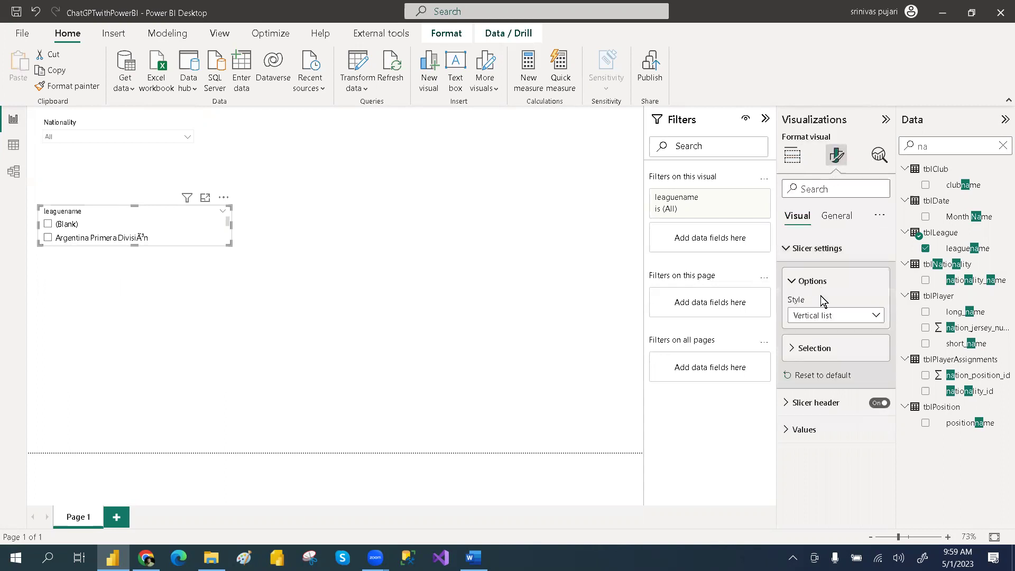
pyautogui.click(824, 316)
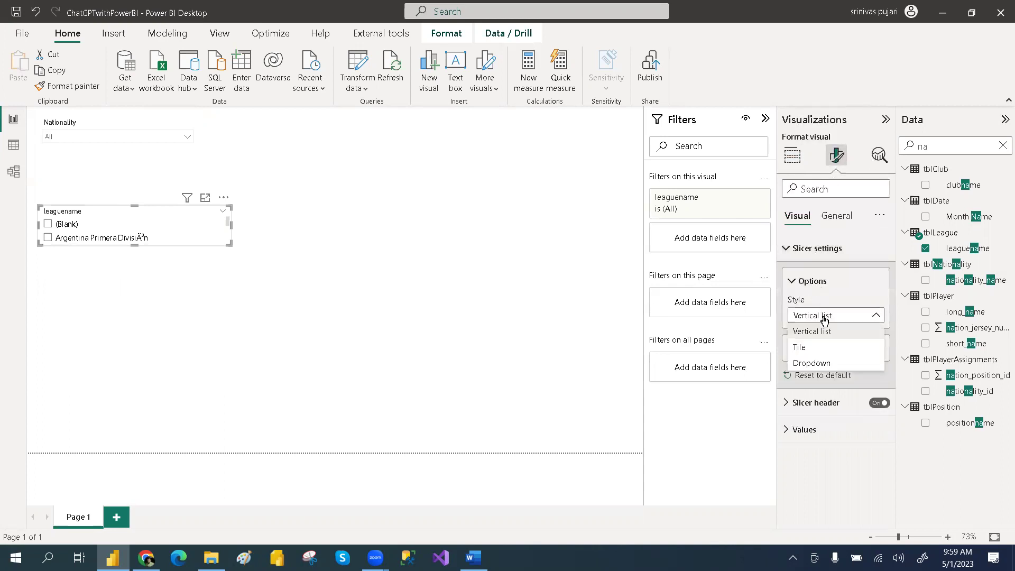
pyautogui.click(811, 363)
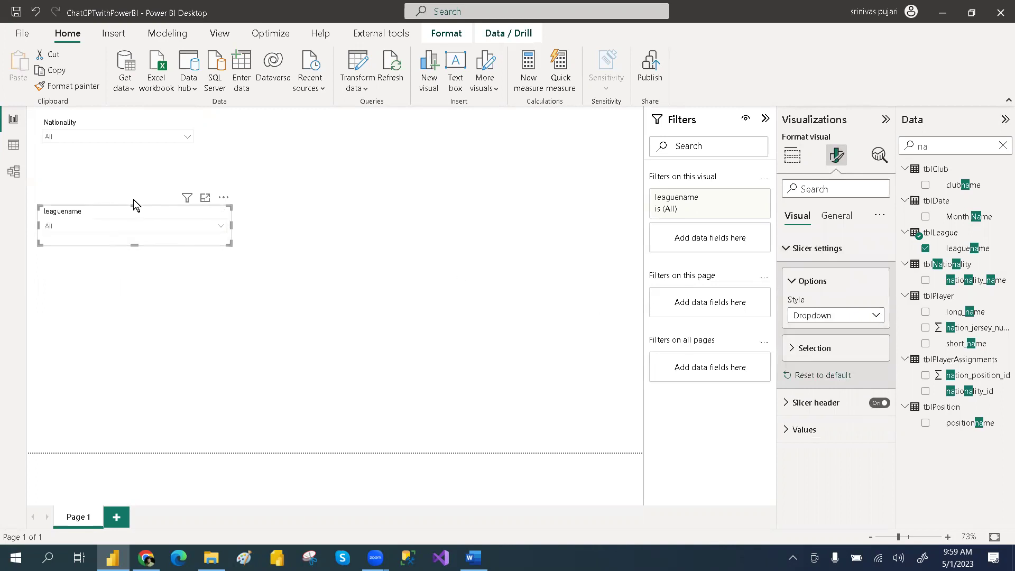
# Step: Move the leaguename slicer below Nationality, shrinking it to about 284 wide by 74 high and Nationality to about 293 by 78
pyautogui.moveTo(122, 210); pyautogui.dragTo(124, 167)
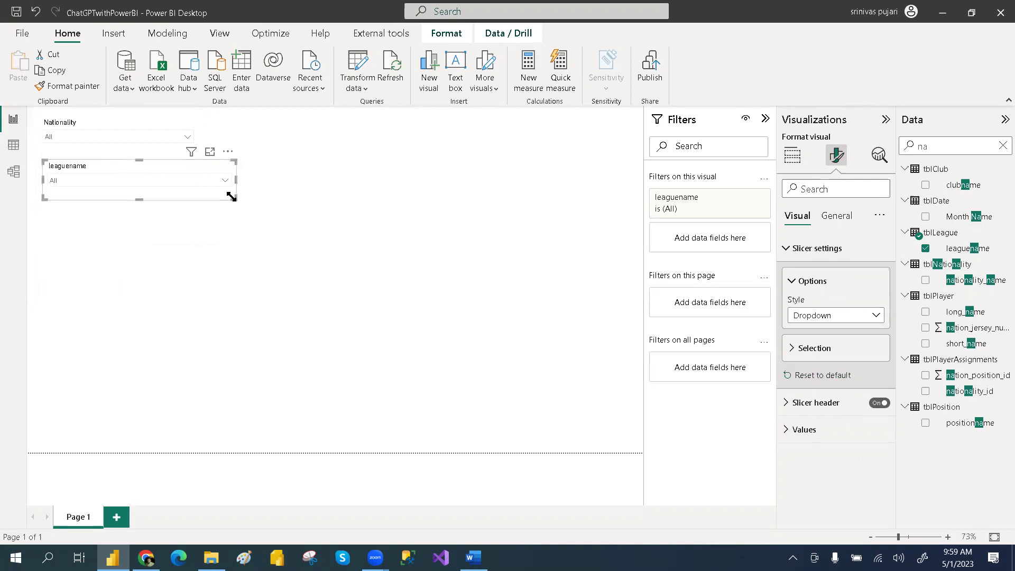
pyautogui.moveTo(230, 199); pyautogui.dragTo(177, 193)
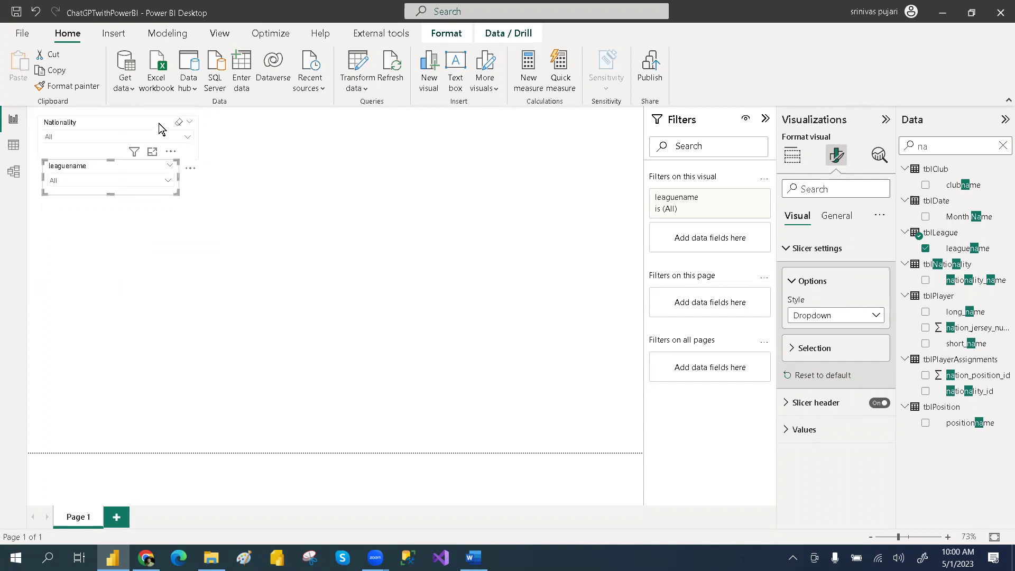
pyautogui.click(159, 122)
pyautogui.moveTo(197, 158)
pyautogui.mouseDown()
pyautogui.moveTo(166, 150)
pyautogui.moveTo(178, 153)
pyautogui.mouseUp()
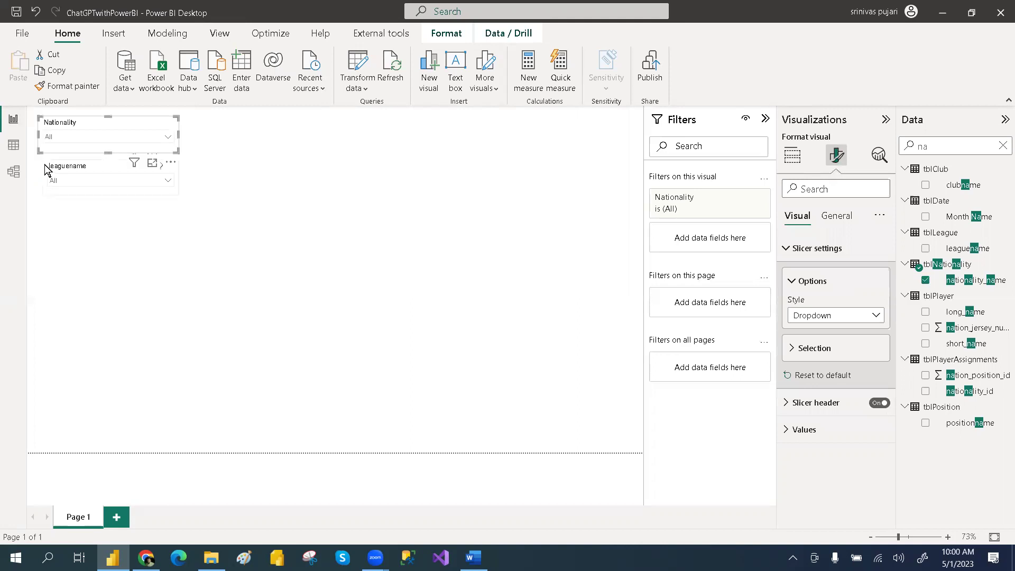
pyautogui.click(62, 169)
pyautogui.moveTo(63, 170)
pyautogui.mouseDown()
pyautogui.moveTo(51, 170)
pyautogui.moveTo(60, 169)
pyautogui.mouseUp()
# Step: Check the Nationality slicer's size properties, and set the leaguename slicer's height to 78 and width to 93
pyautogui.click(96, 123)
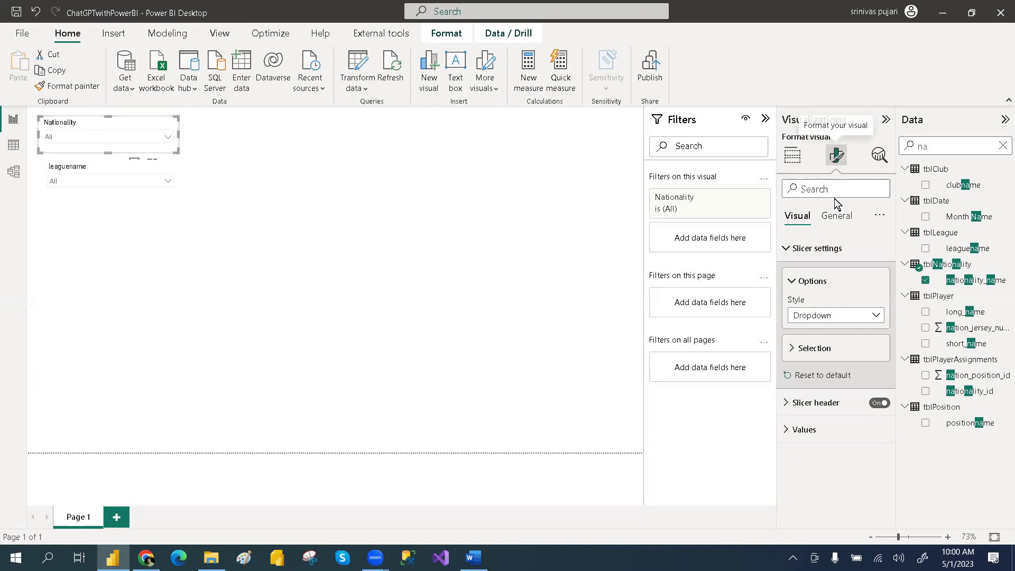
pyautogui.click(835, 224)
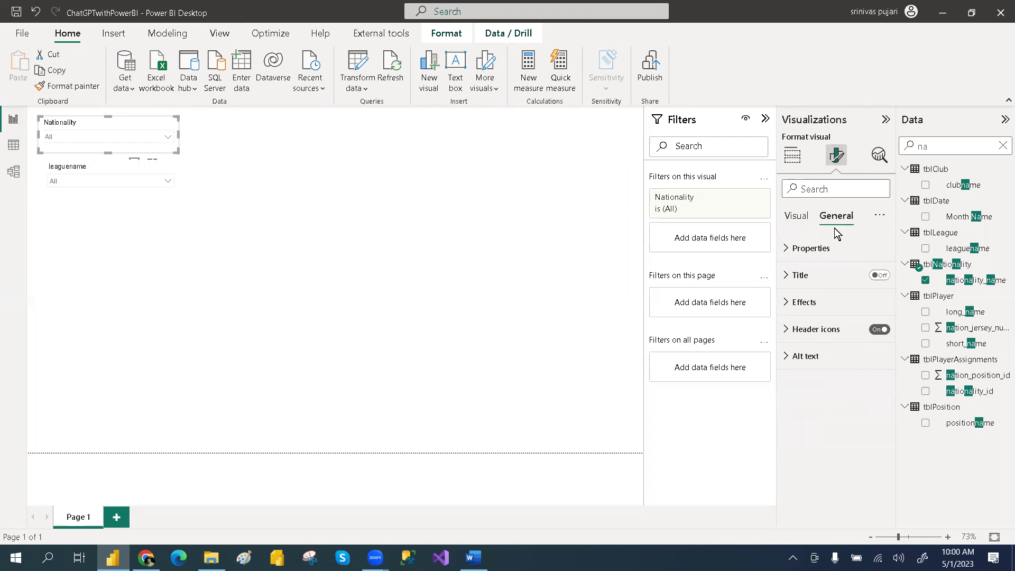
pyautogui.click(790, 249)
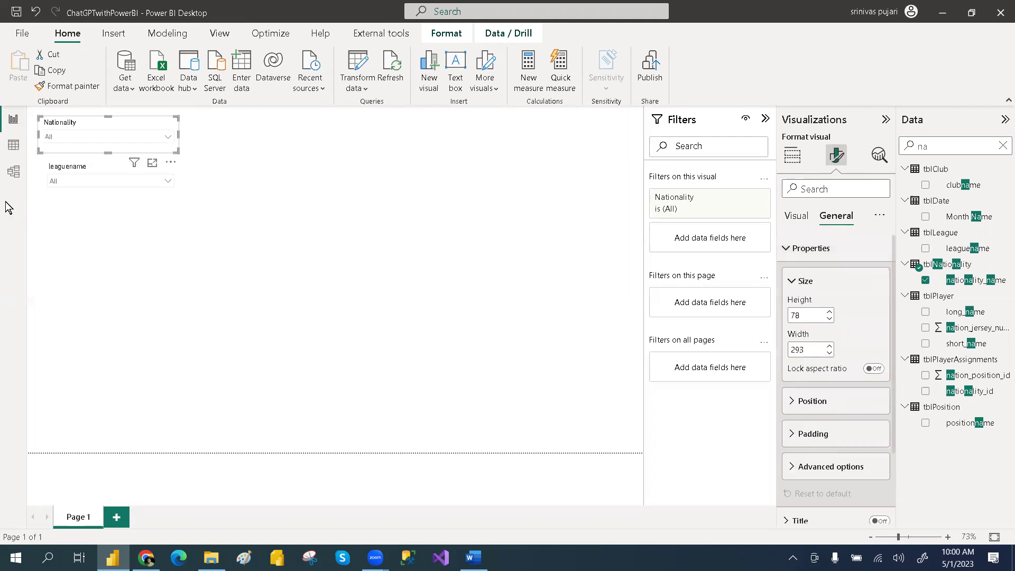
pyautogui.click(93, 172)
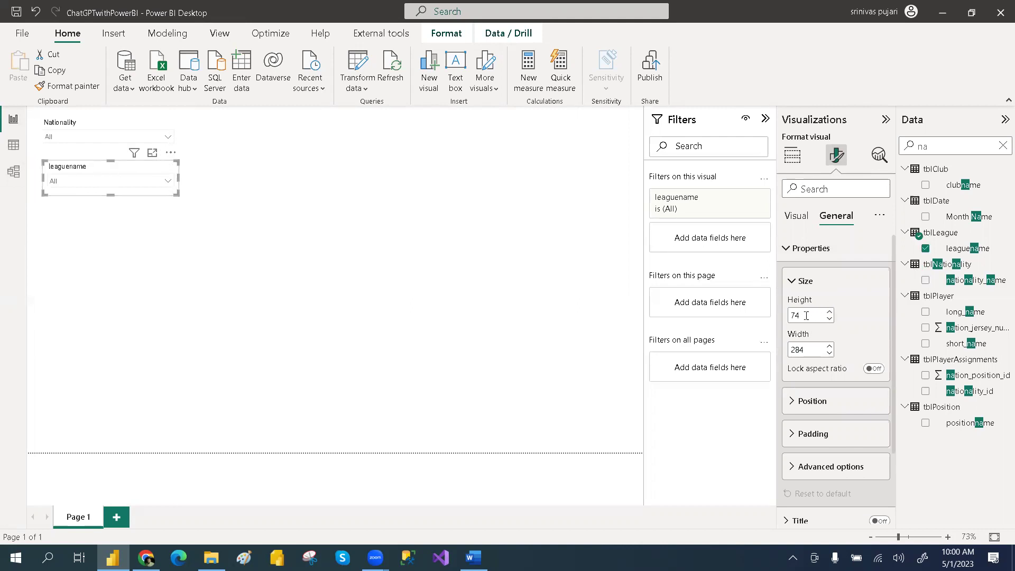
pyautogui.write('78')
pyautogui.doubleClick(808, 347)
pyautogui.write('93')
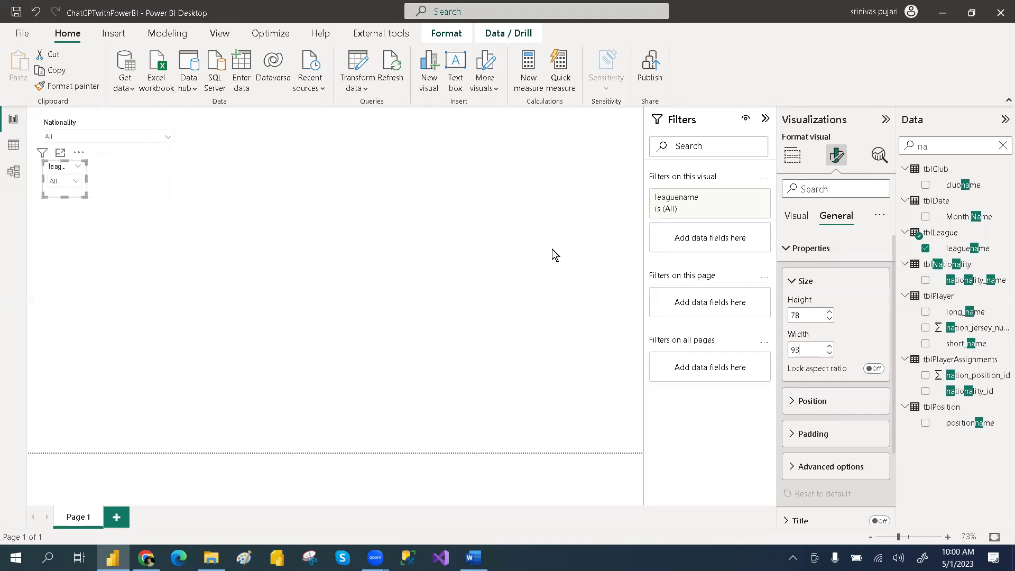
# Step: Recheck the Nationality slicer's size, set the leaguename slicer's width to 293 and align it directly beneath Nationality
pyautogui.click(90, 126)
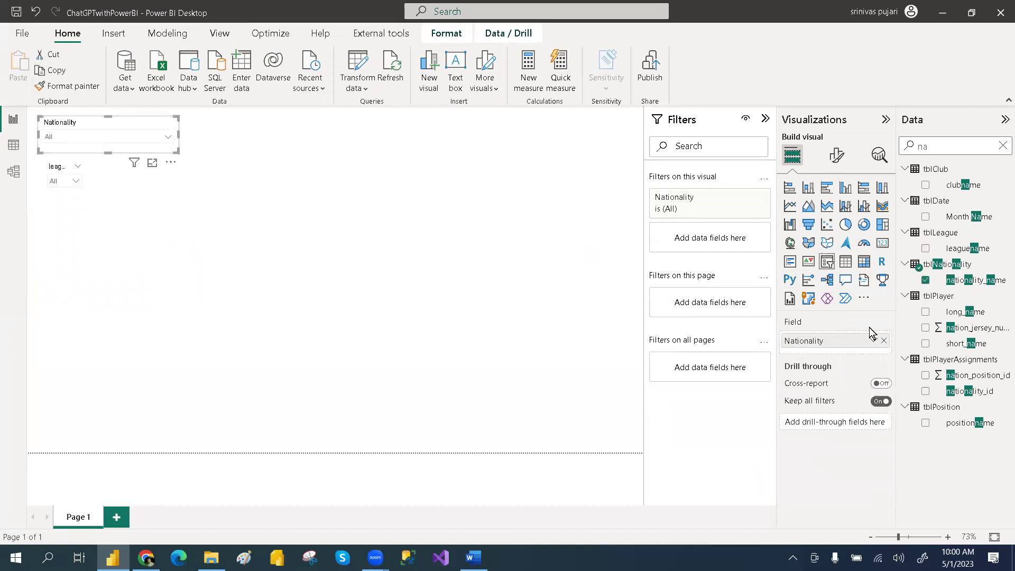
pyautogui.click(836, 155)
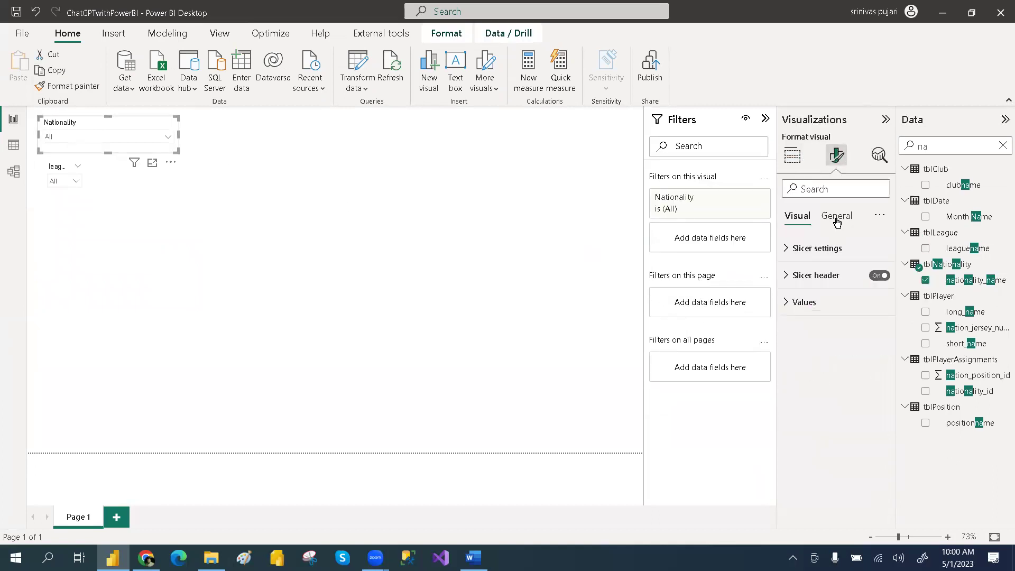
pyautogui.click(837, 216)
pyautogui.click(790, 250)
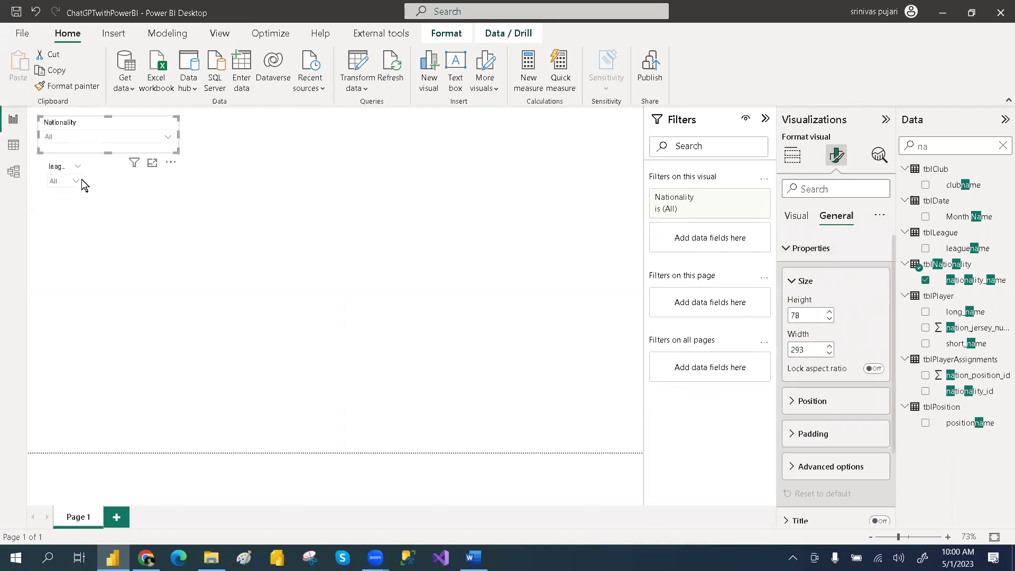
pyautogui.moveTo(85, 178); pyautogui.dragTo(84, 192)
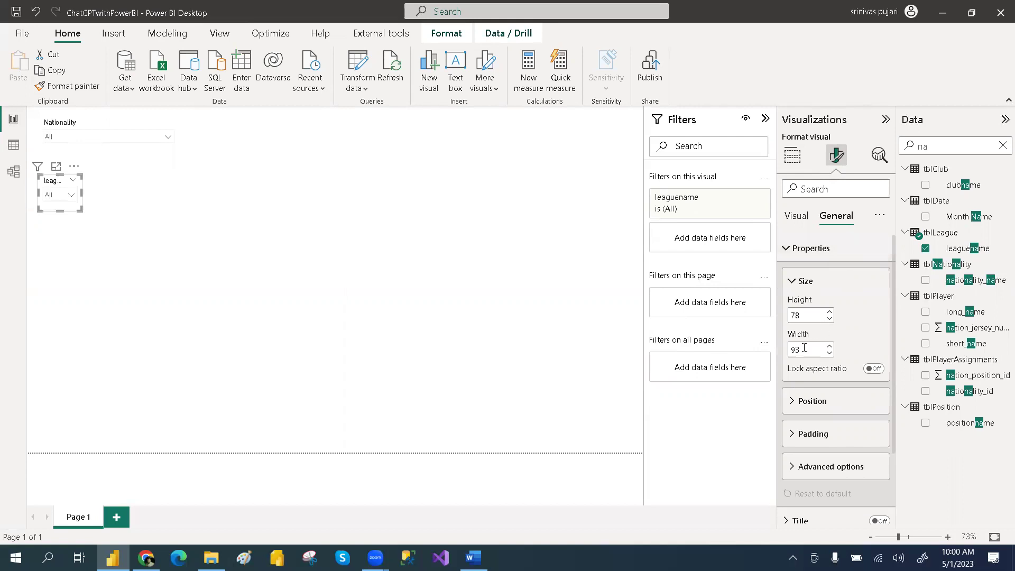
pyautogui.press('Home')
pyautogui.write('2')
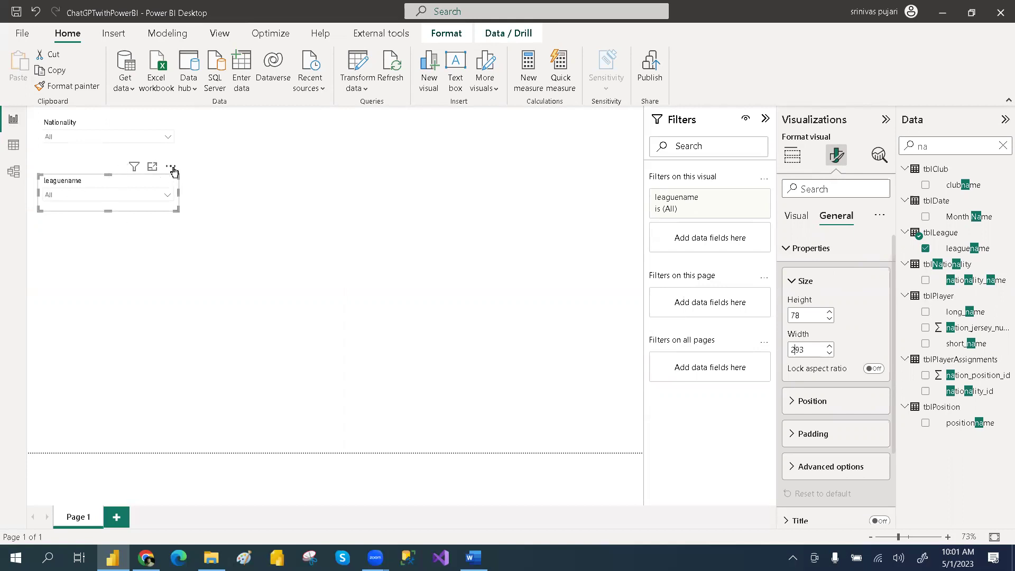
pyautogui.moveTo(174, 170); pyautogui.dragTo(176, 159)
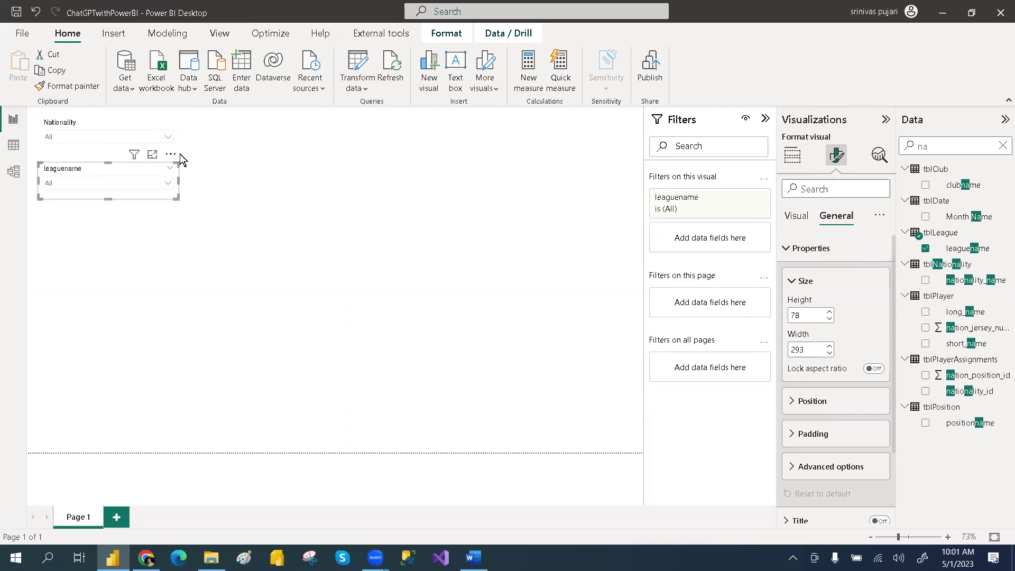
pyautogui.click(233, 166)
pyautogui.moveTo(177, 181); pyautogui.dragTo(176, 181)
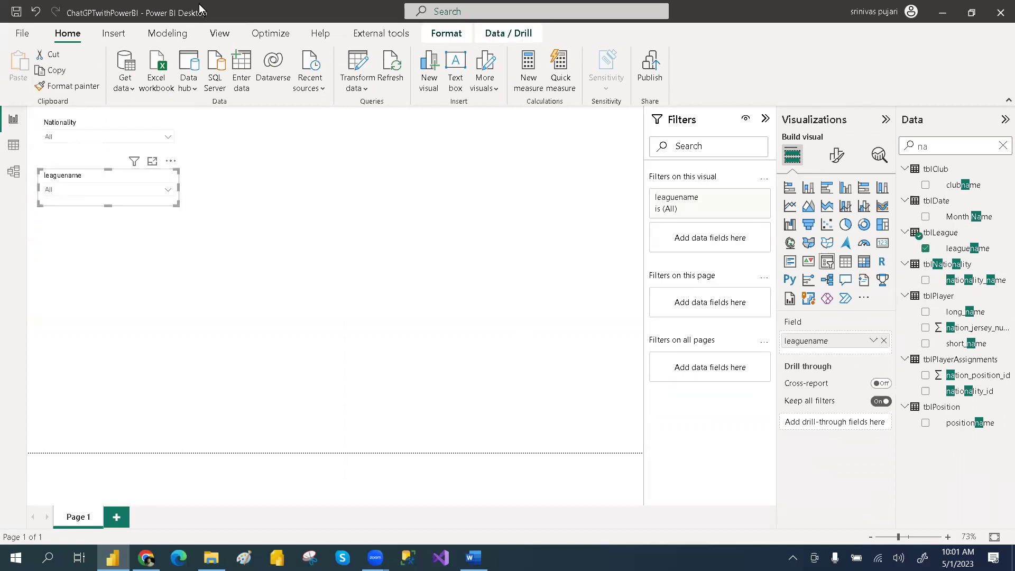
# Step: Import the custom report theme from the JSON file named Theme in the Downloads folder
pyautogui.click(218, 41)
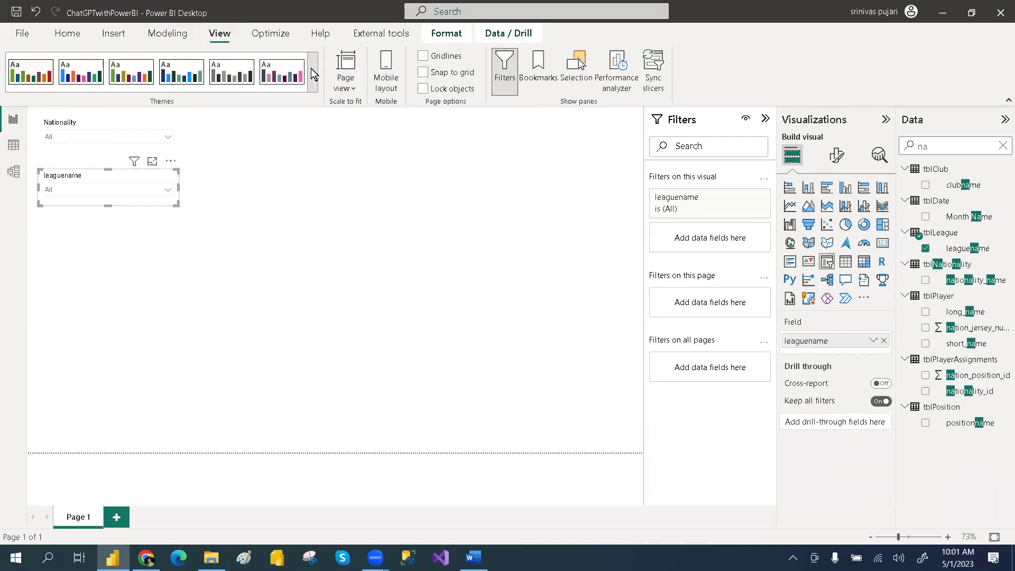
pyautogui.click(311, 87)
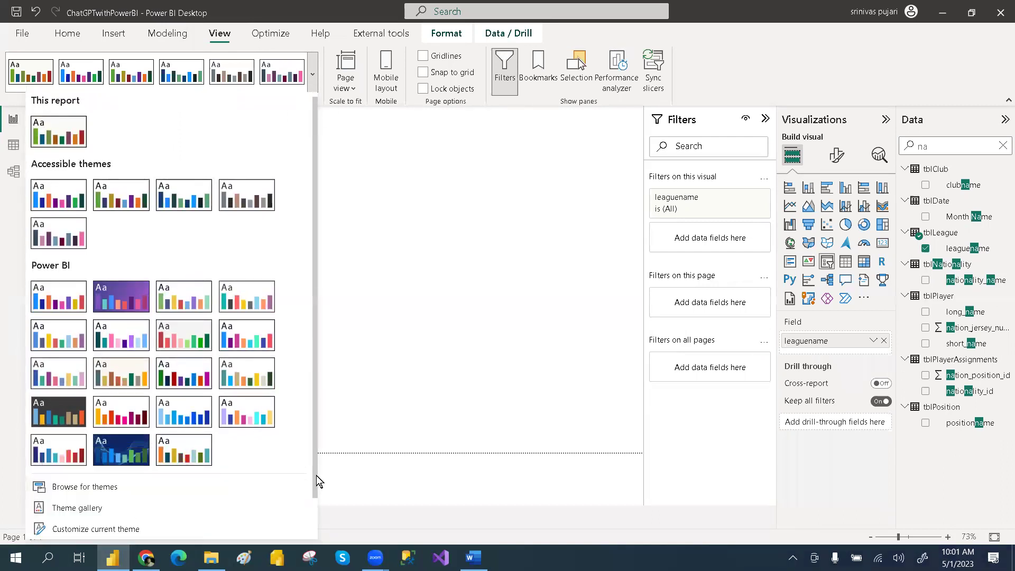
pyautogui.click(85, 486)
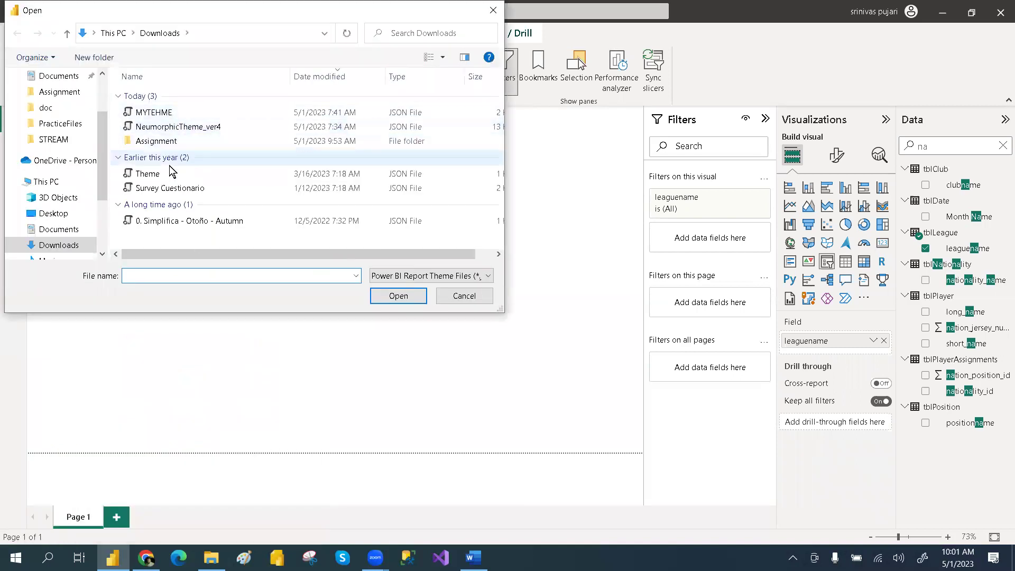
pyautogui.doubleClick(167, 175)
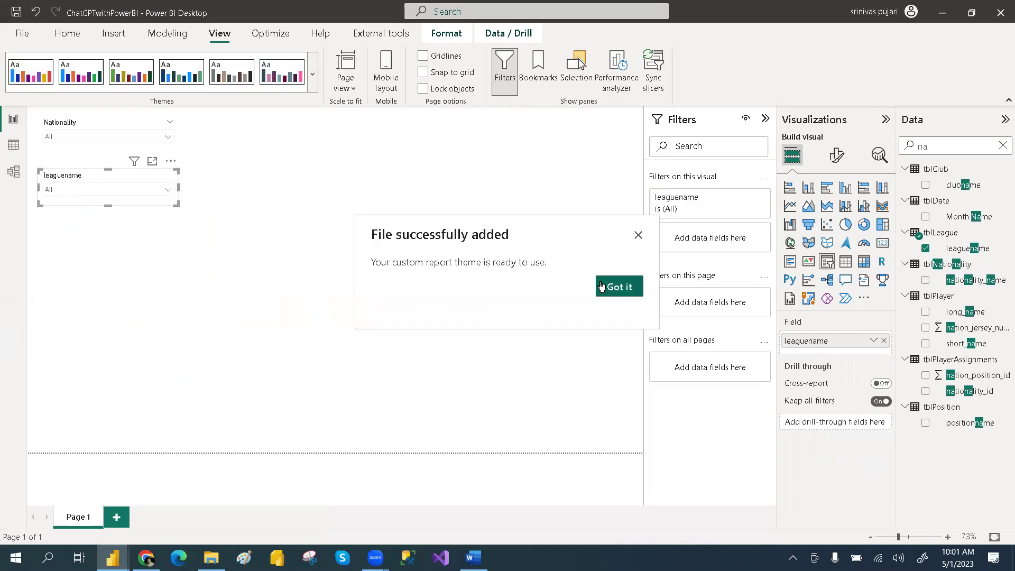
pyautogui.click(625, 286)
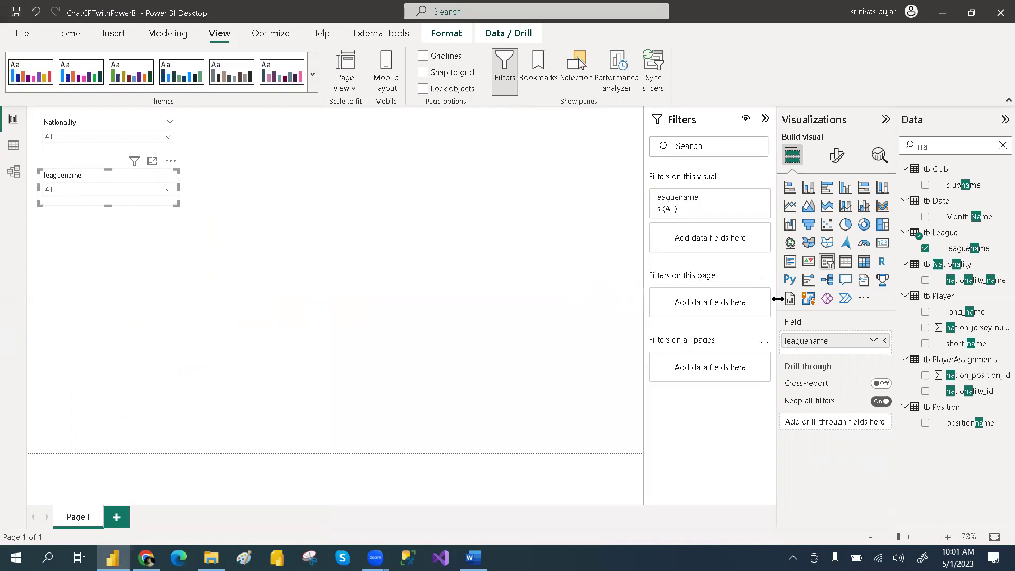
# Step: Rename the leaguename field in the slicer visual to League and move the slicer slightly up toward Nationality
pyautogui.doubleClick(821, 340)
pyautogui.click(836, 339)
pyautogui.press('BackSpace')
pyautogui.press('BackSpace')
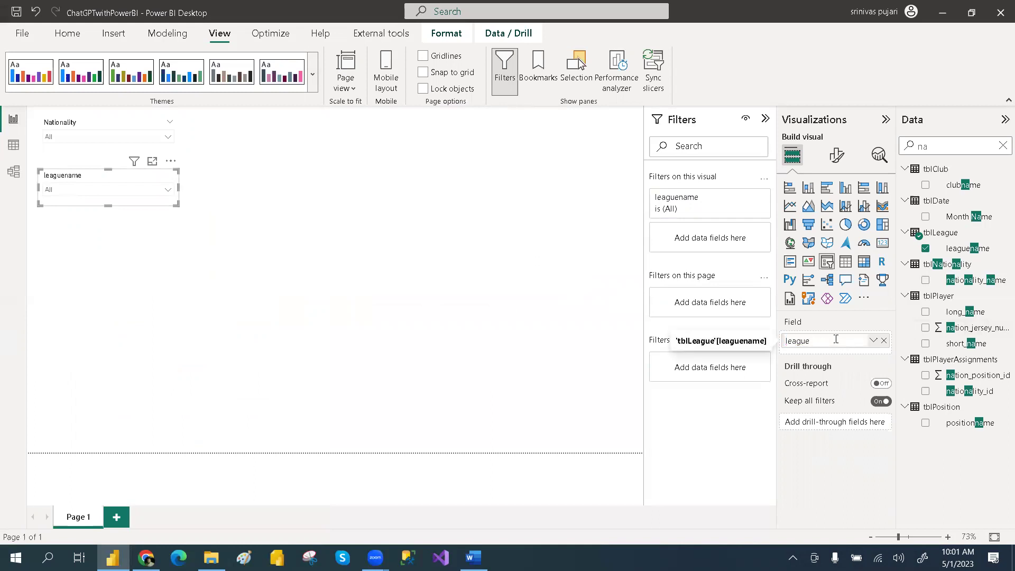
pyautogui.press('Return')
pyautogui.doubleClick(806, 342)
pyautogui.press('Home')
pyautogui.press('Delete')
pyautogui.write('L')
pyautogui.press('Return')
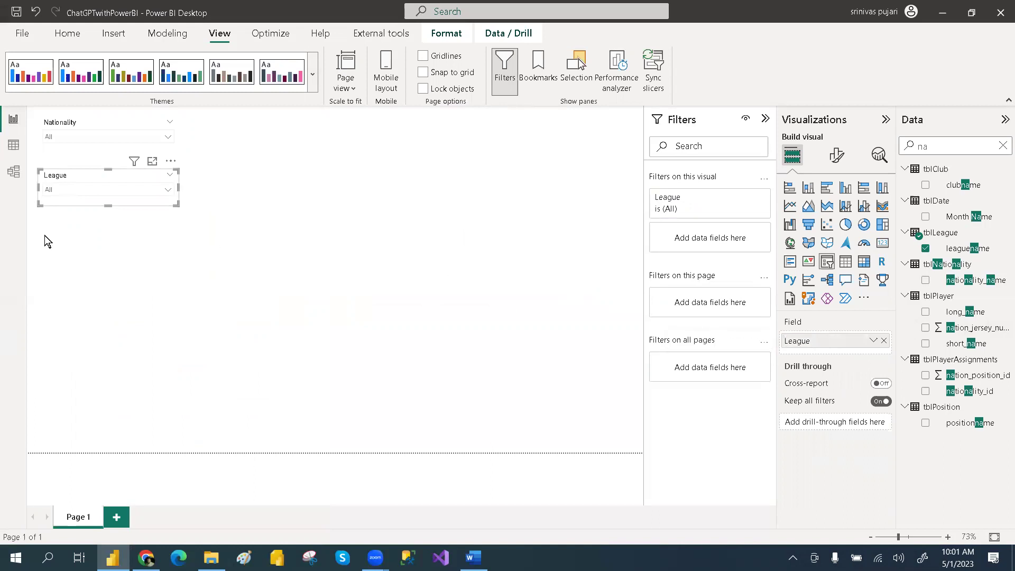
pyautogui.click(157, 274)
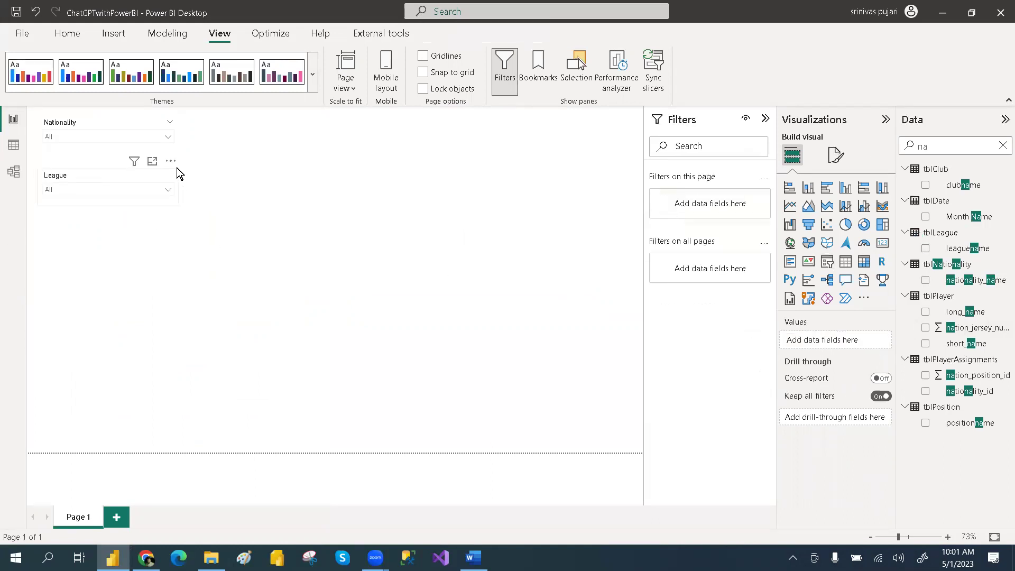
pyautogui.moveTo(172, 165); pyautogui.dragTo(171, 159)
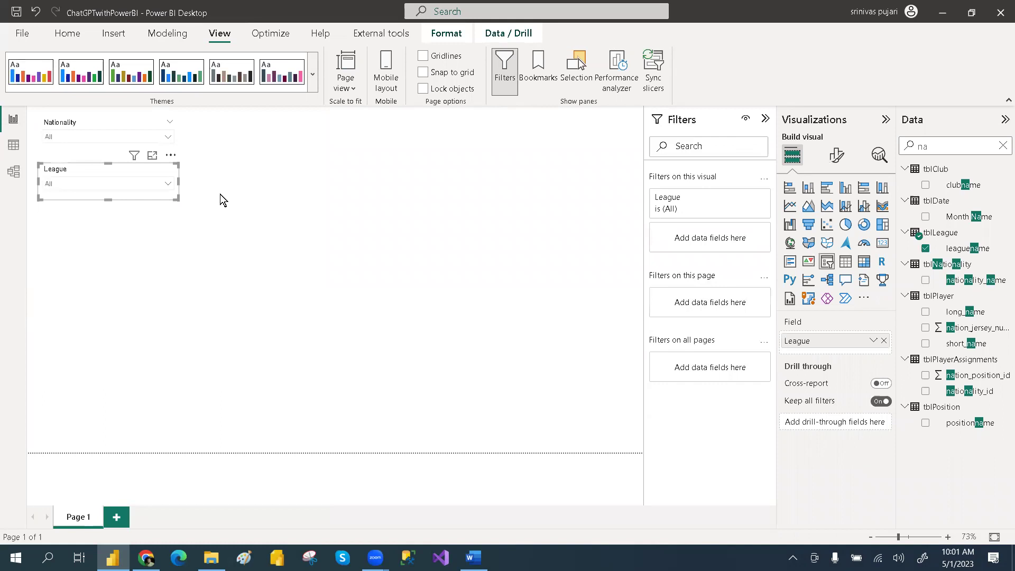
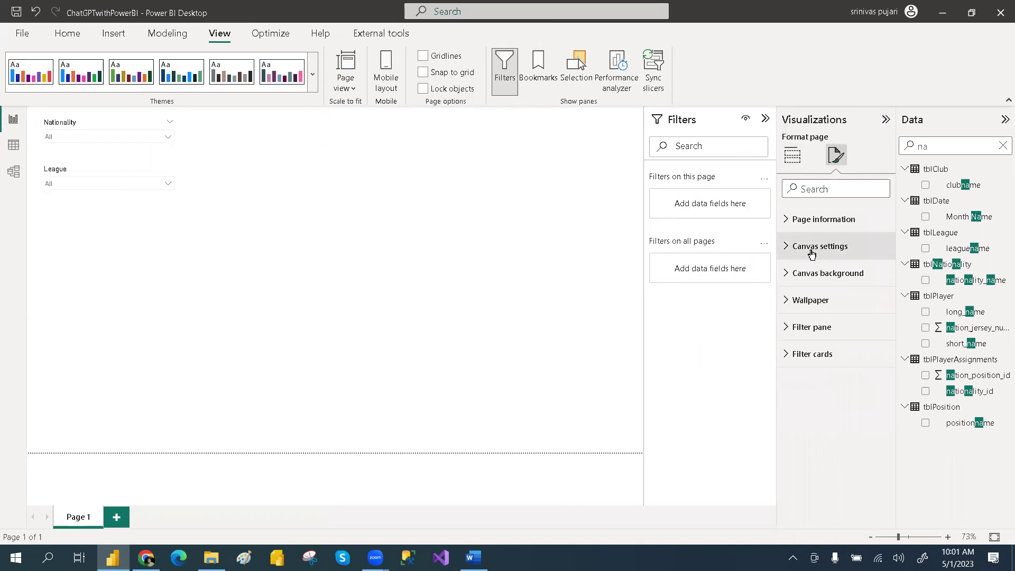
# Step: Give the page's canvas background an opaque light grey colour, and nudge the League slicer slightly up toward Nationality
pyautogui.click(826, 276)
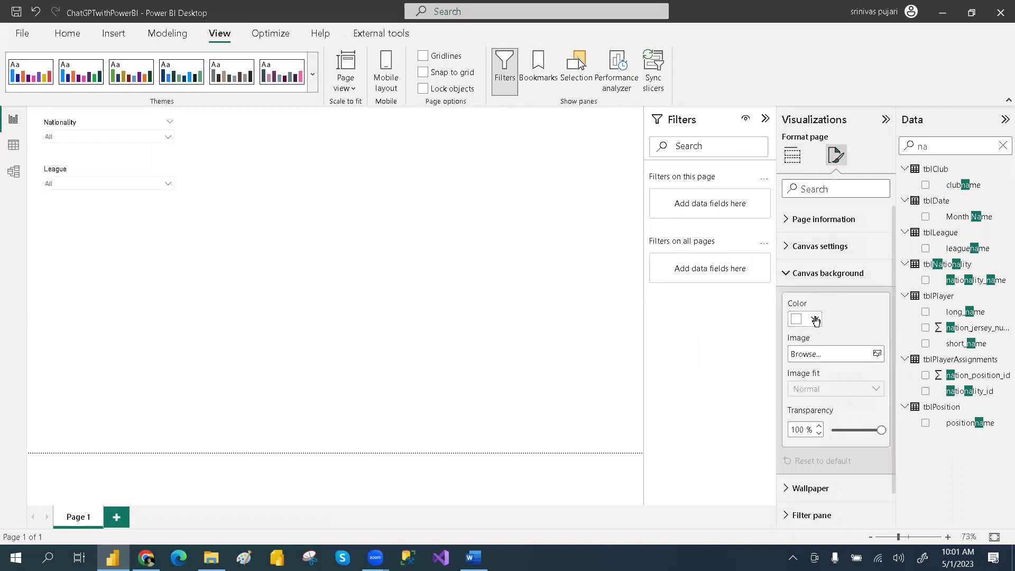
pyautogui.click(814, 319)
pyautogui.click(804, 140)
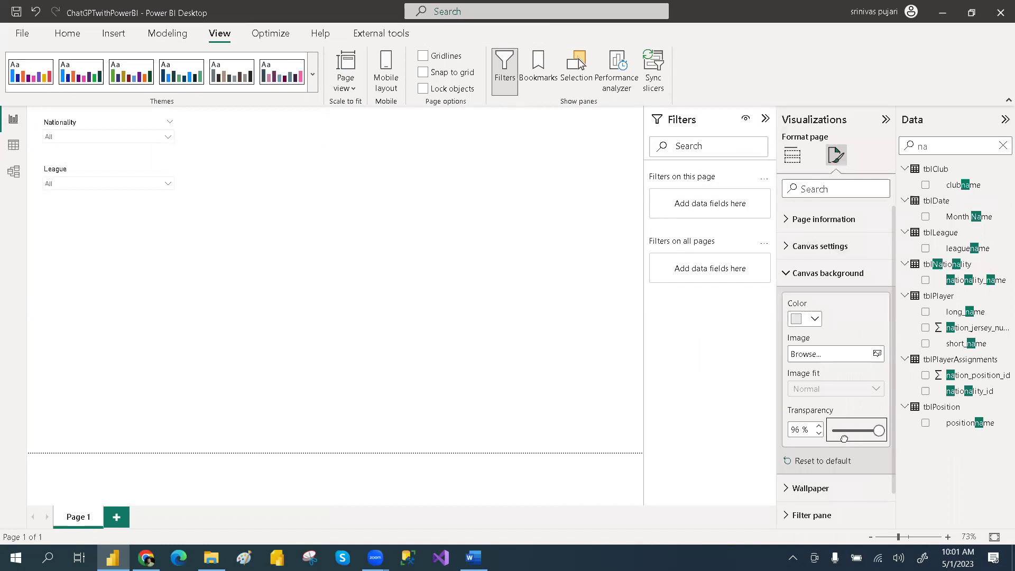
pyautogui.moveTo(881, 428); pyautogui.dragTo(830, 429)
pyautogui.click(522, 403)
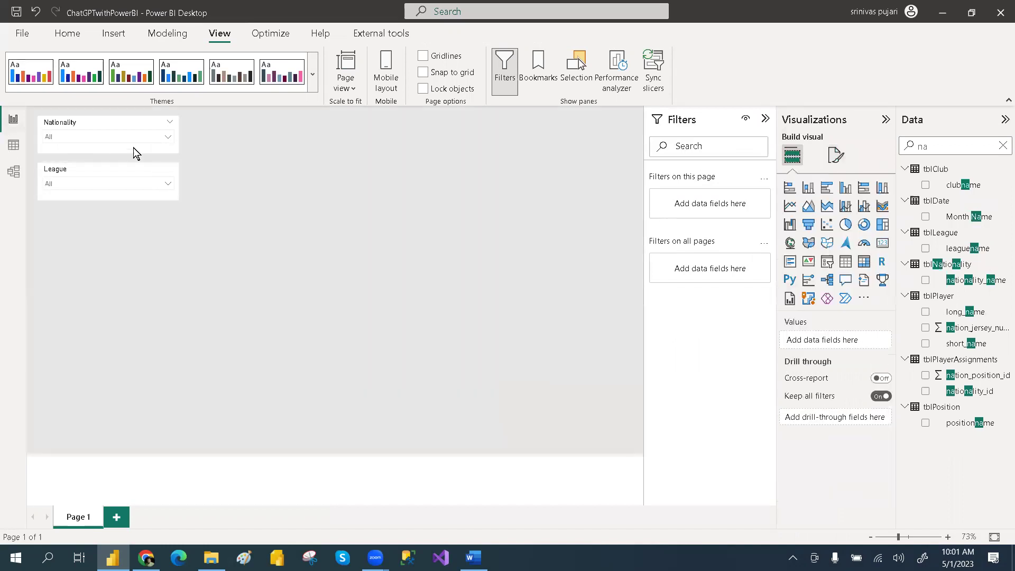
pyautogui.click(166, 191)
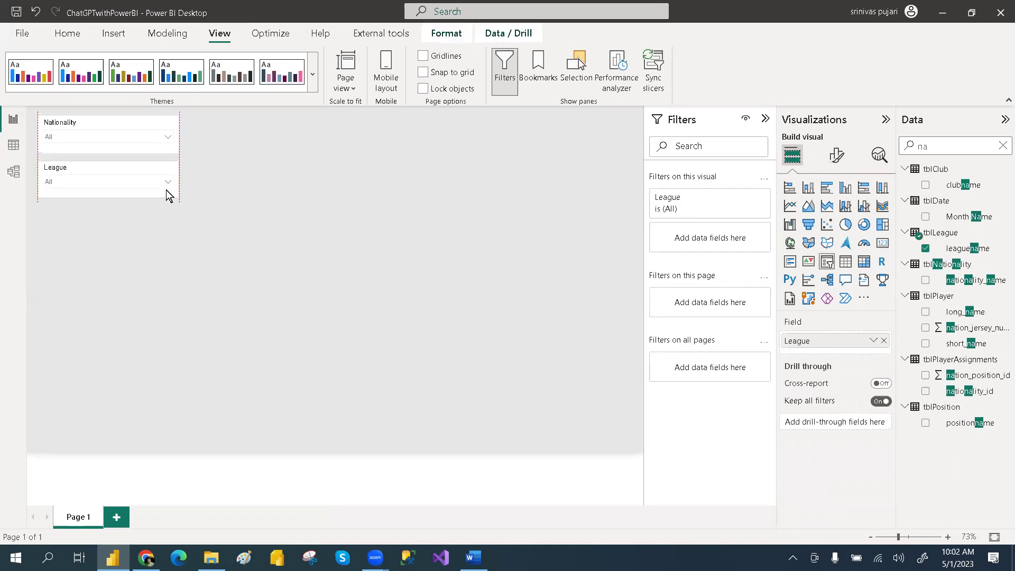
pyautogui.click(255, 199)
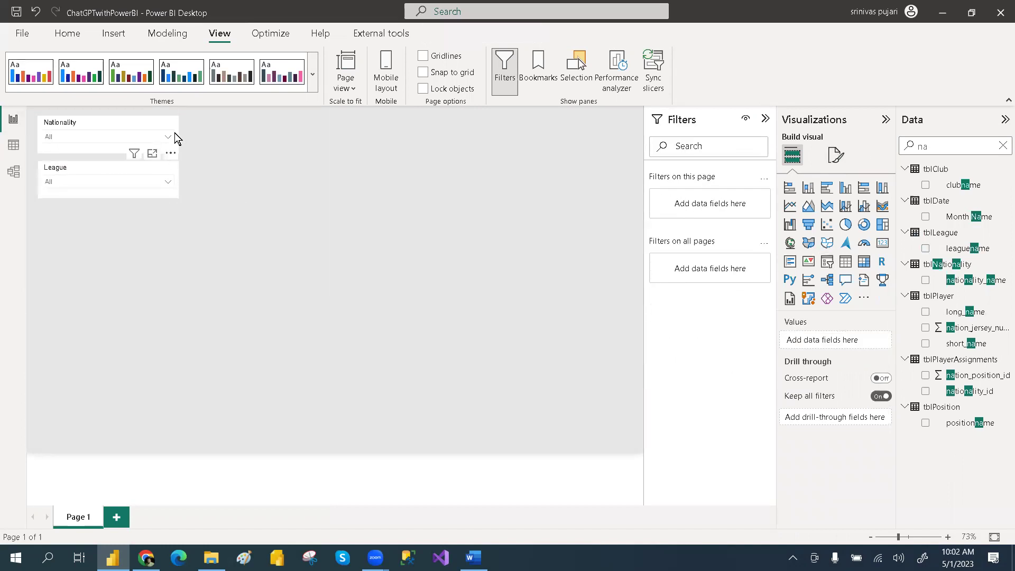
# Step: Switch to the Word instructions and review item 8's requirements for the Club Contract Valid Until and Club Joined slicers
pyautogui.hotkey('alt', 'Tab')
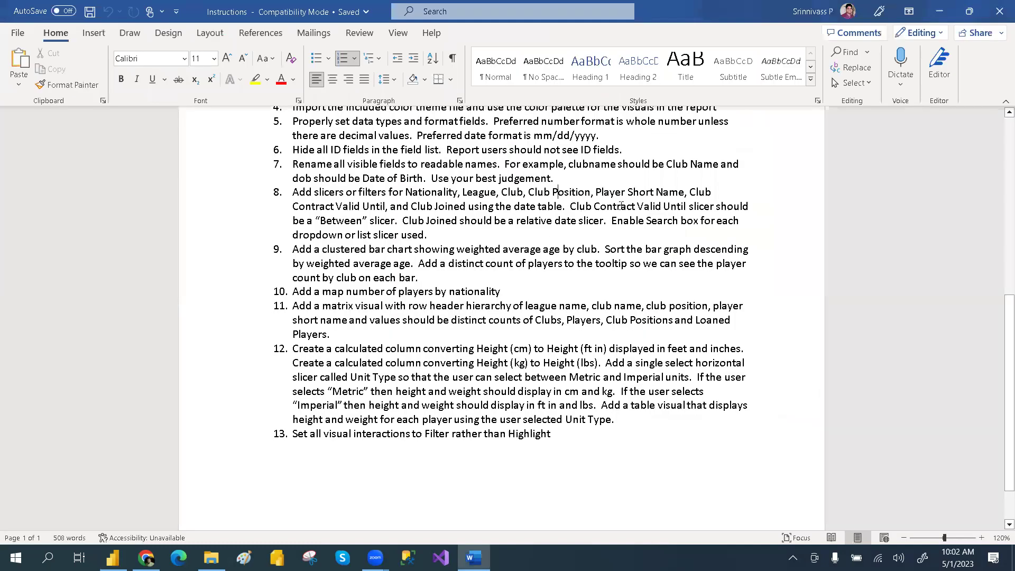
pyautogui.moveTo(569, 205); pyautogui.dragTo(635, 229)
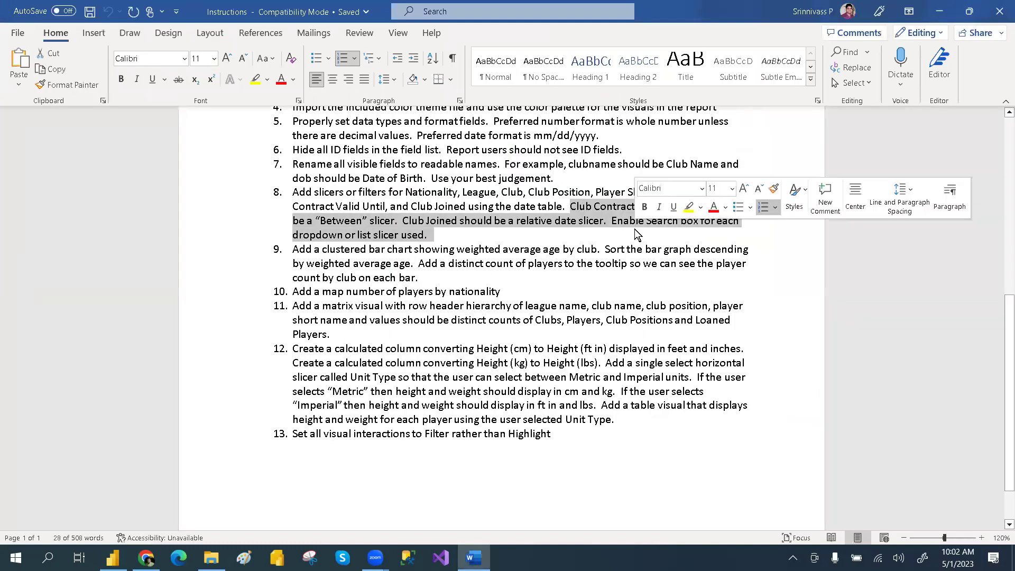
pyautogui.click(533, 237)
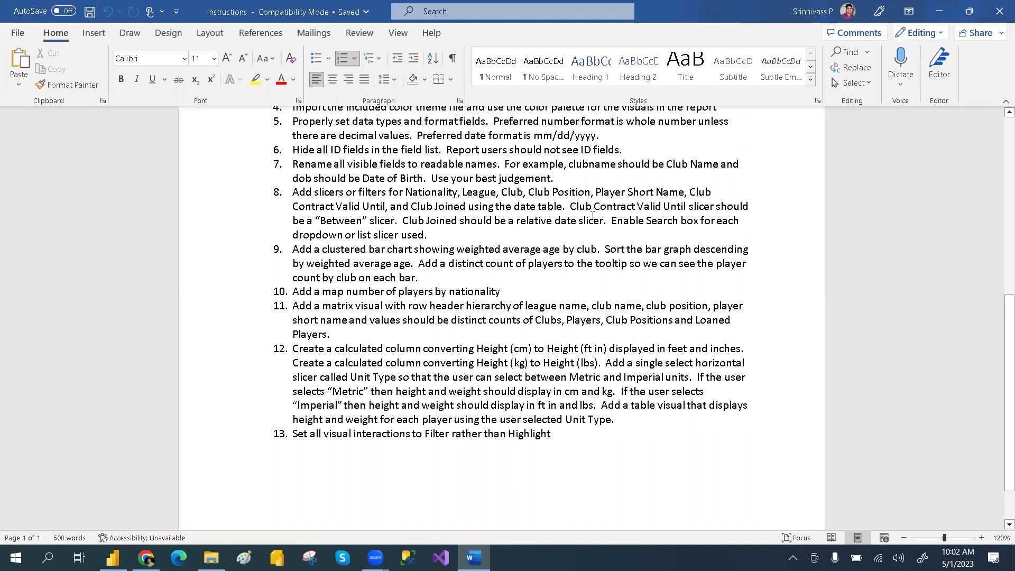
pyautogui.doubleClick(325, 221)
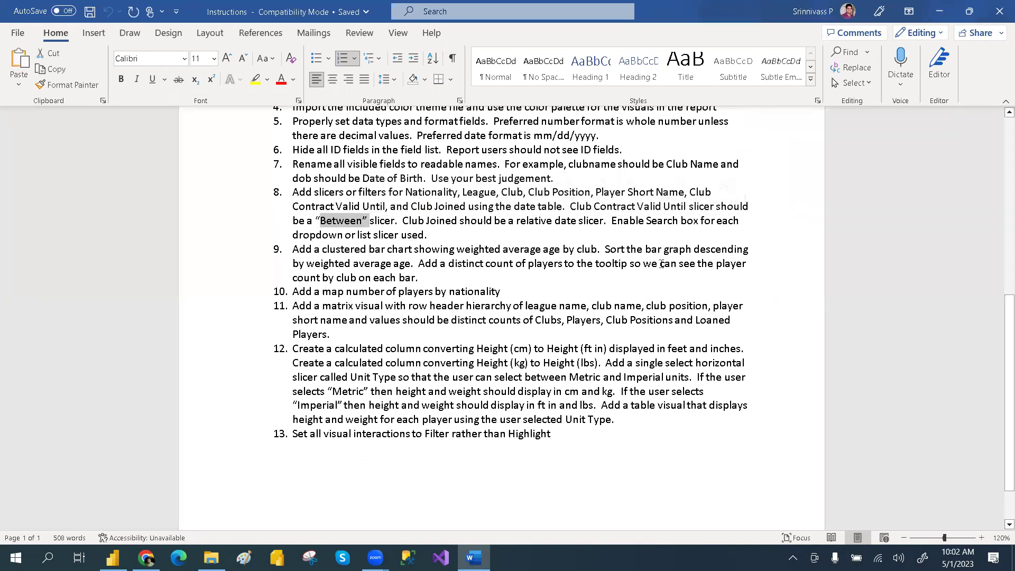
pyautogui.click(609, 226)
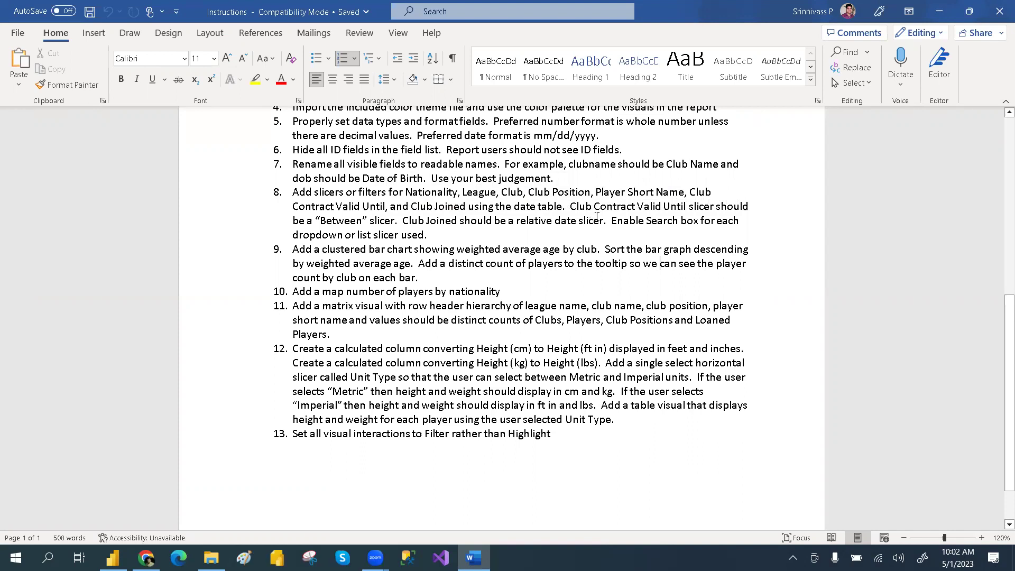
pyautogui.moveTo(569, 208); pyautogui.dragTo(749, 207)
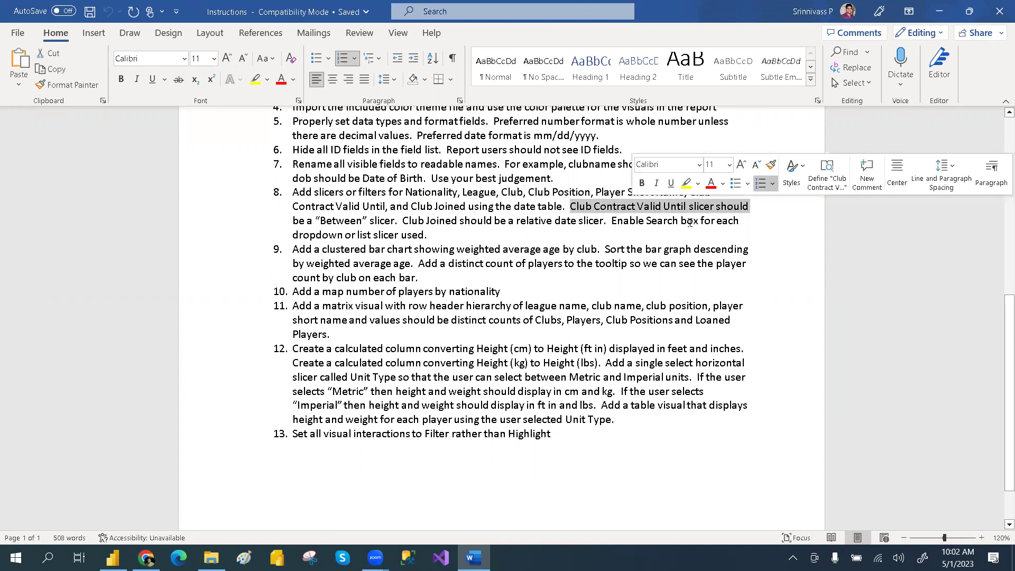
pyautogui.click(640, 241)
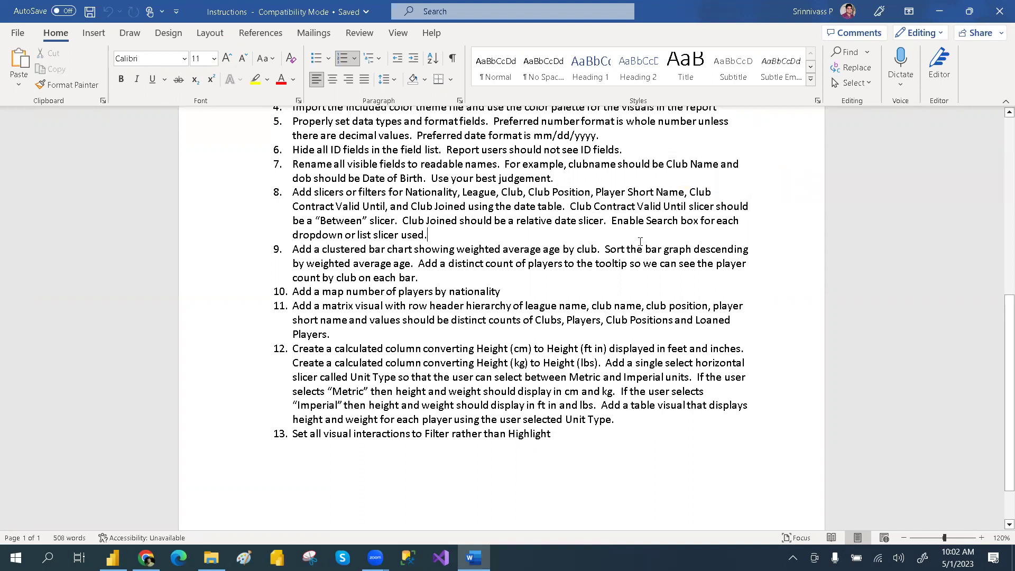
pyautogui.moveTo(428, 222); pyautogui.dragTo(597, 220)
pyautogui.click(481, 234)
# Step: Switch back to Power BI, search the data fields for "join", and add club_joined to the page as a slicer
pyautogui.hotkey('alt', 'Tab')
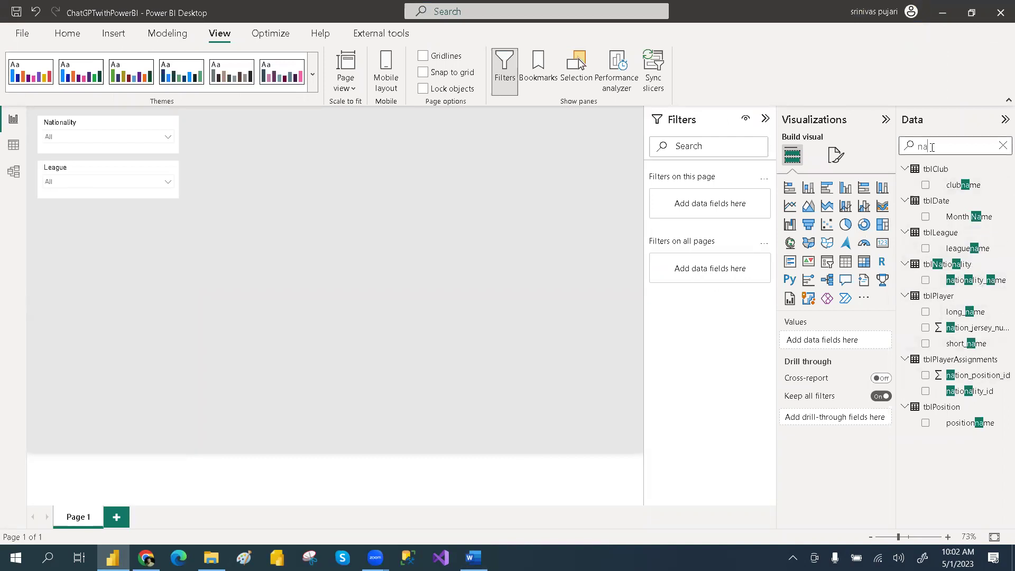
pyautogui.press('BackSpace')
pyautogui.press('BackSpace')
pyautogui.write('join')
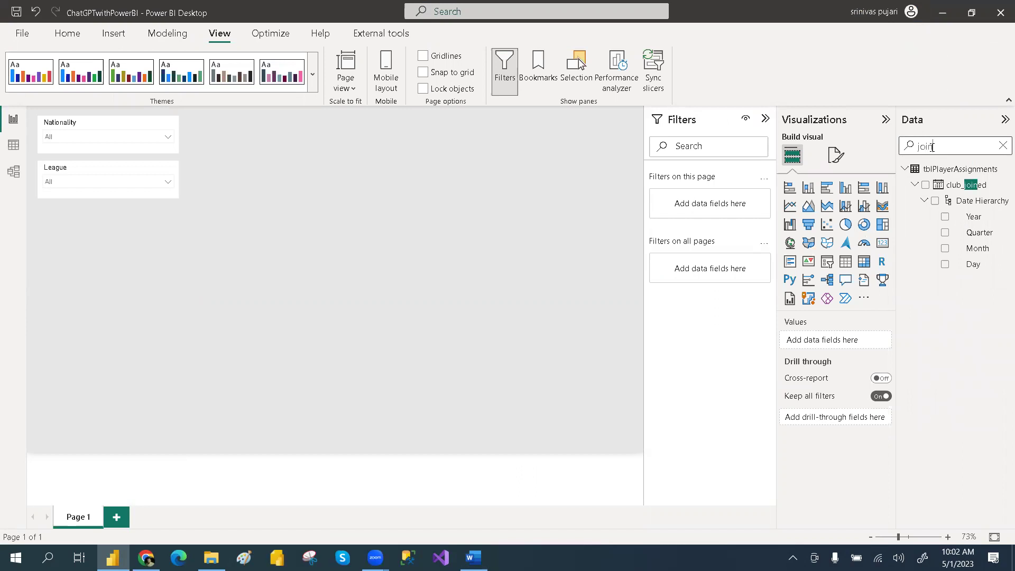
pyautogui.click(925, 185)
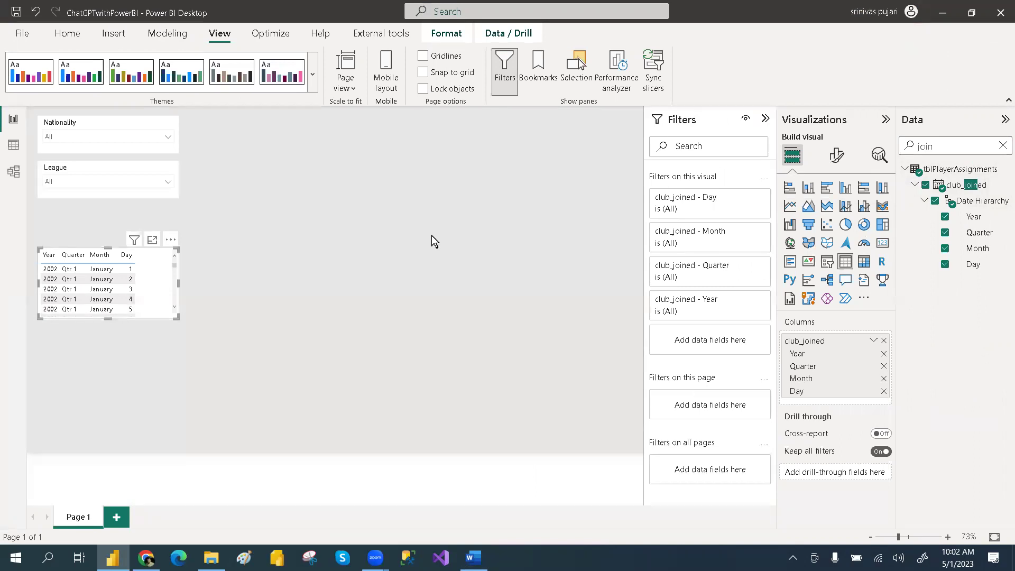
pyautogui.click(826, 262)
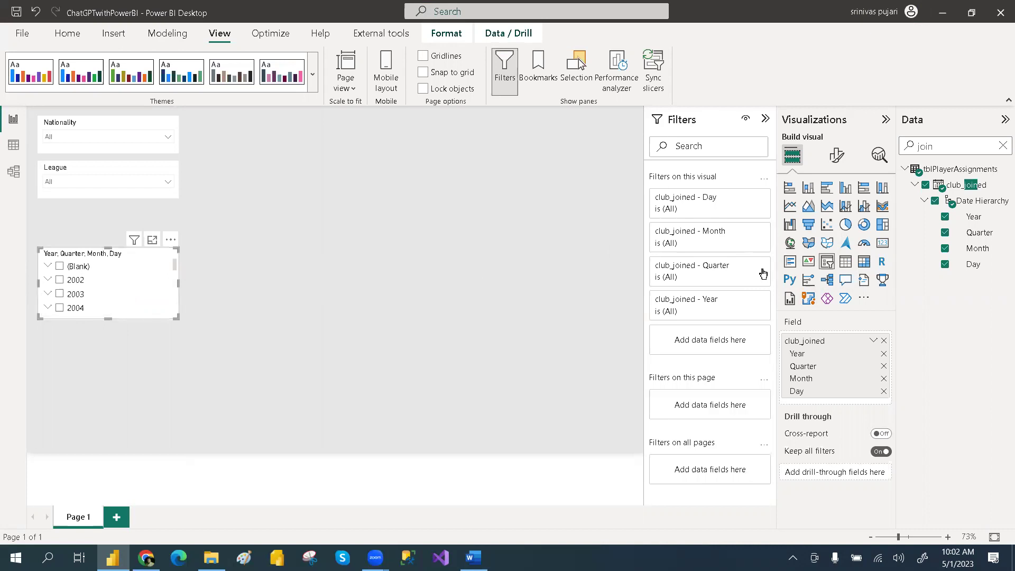
# Step: Check the Year filter's type options, and make the new slicer use the plain club_joined date instead of its Date Hierarchy
pyautogui.click(744, 302)
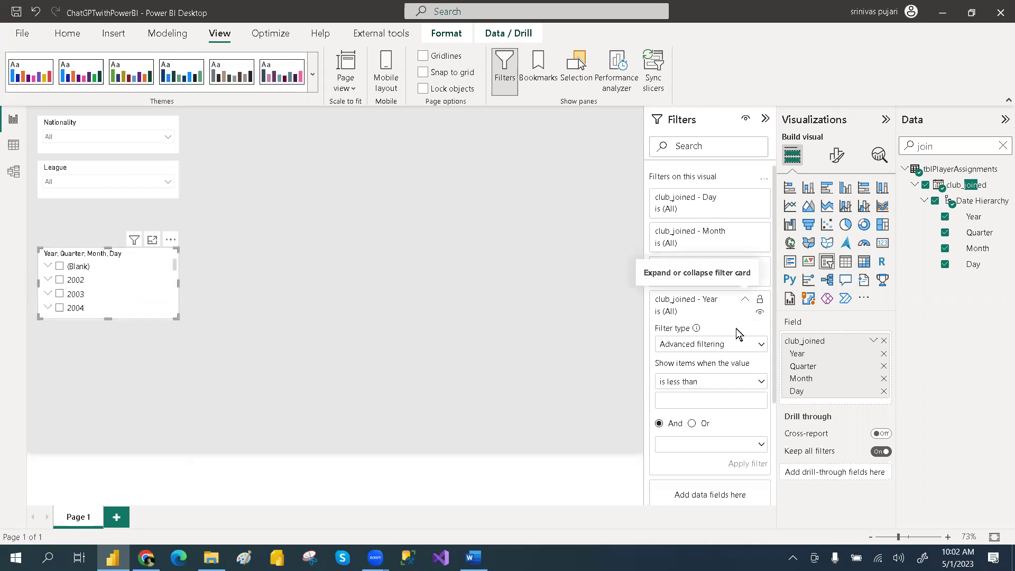
pyautogui.click(709, 345)
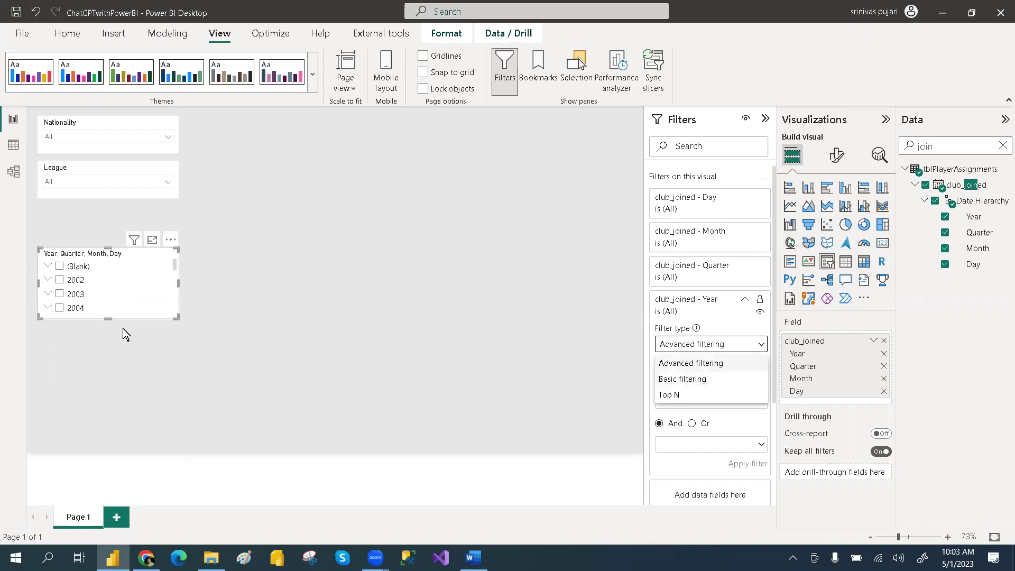
pyautogui.click(878, 343)
pyautogui.click(871, 343)
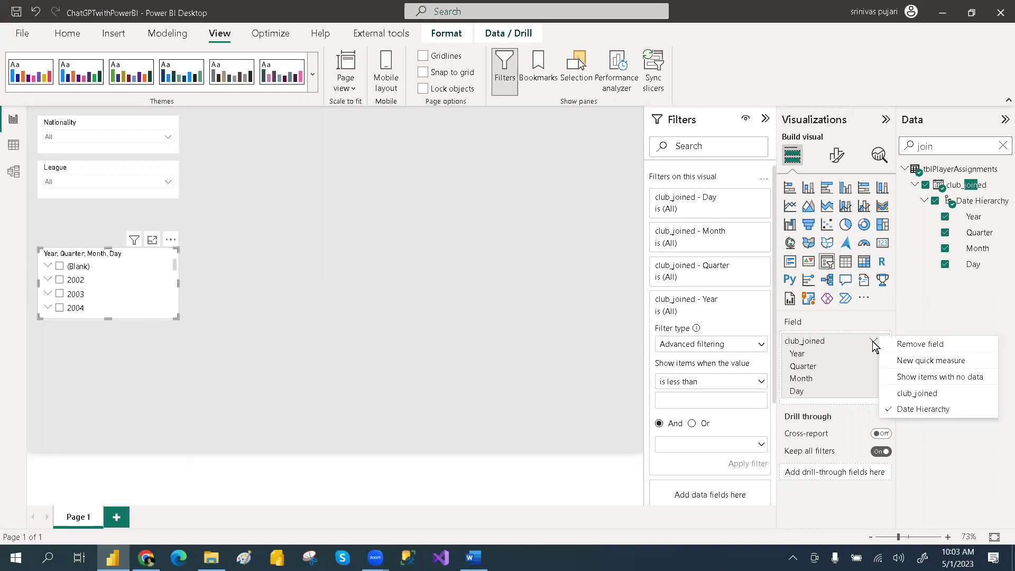
pyautogui.click(884, 395)
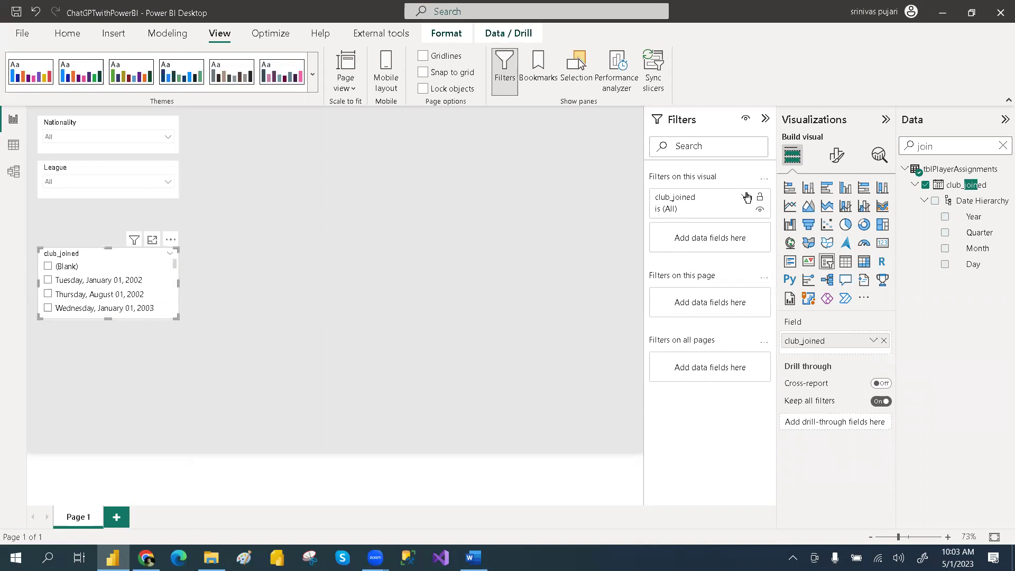
# Step: Set the filter type of the slicer's club_joined visual filter to Relative date
pyautogui.click(711, 209)
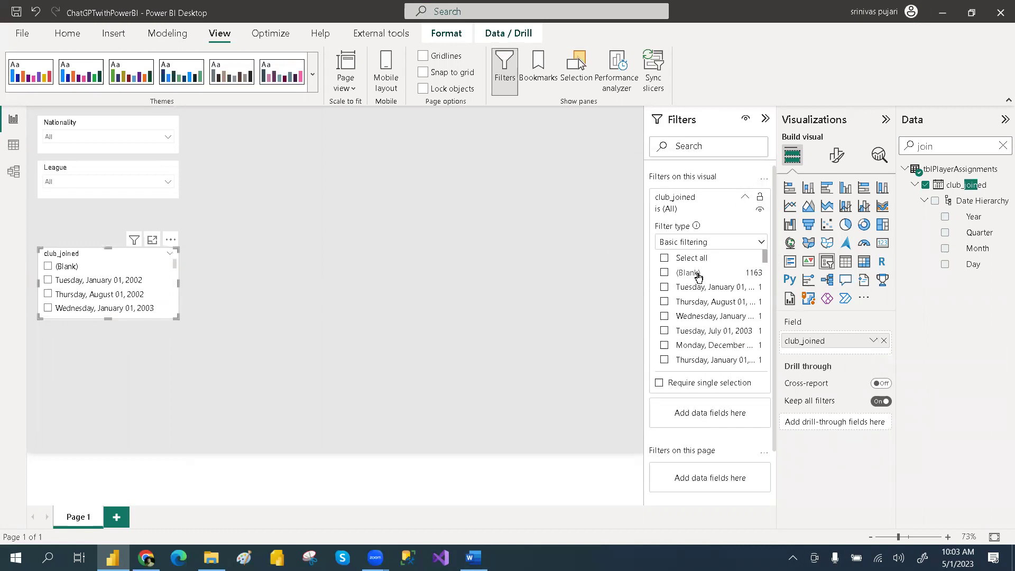
pyautogui.click(701, 243)
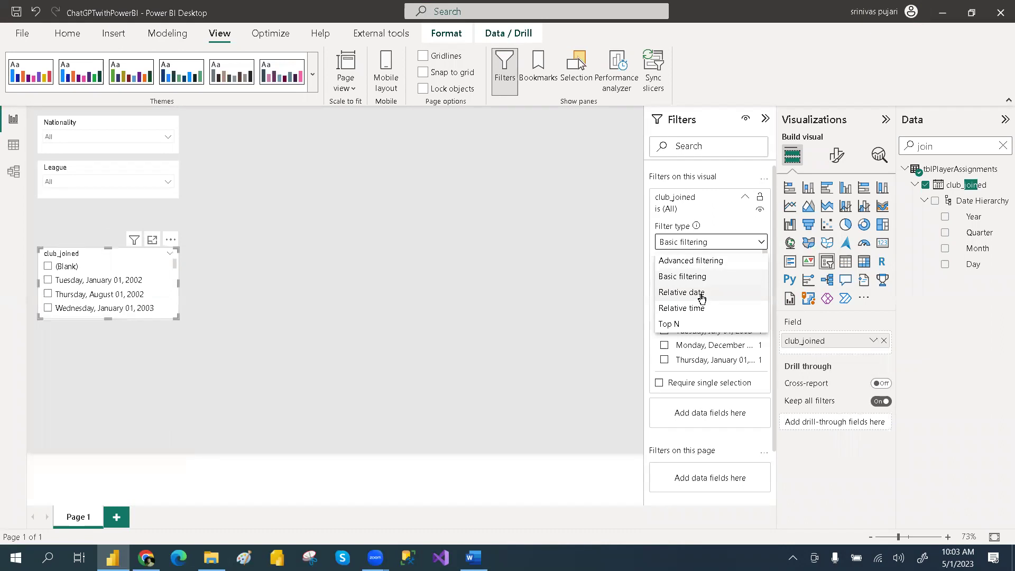
pyautogui.click(701, 297)
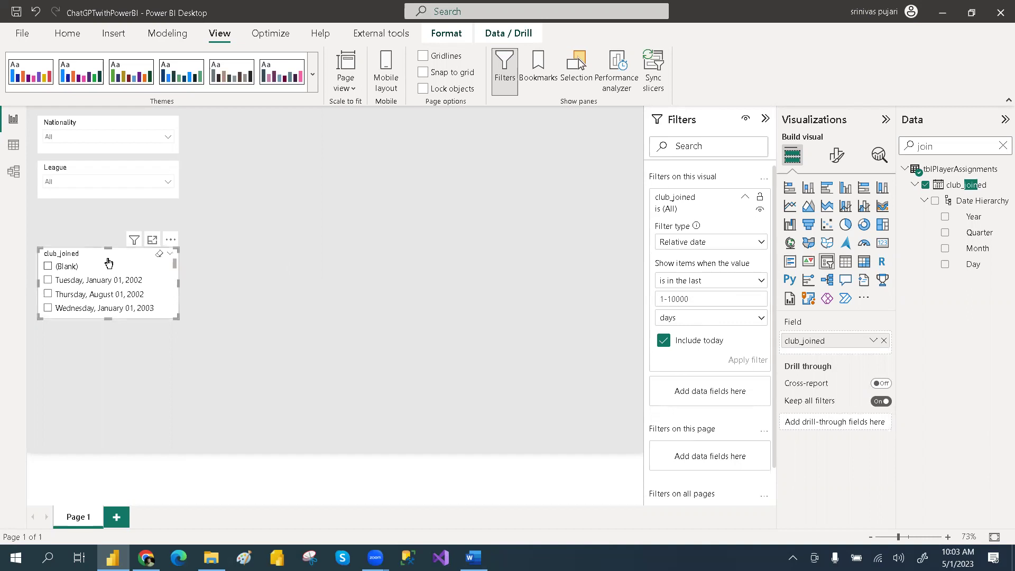
# Step: Set the club_joined slicer's style to Relative Date and shorten the visual to fit its controls
pyautogui.click(836, 155)
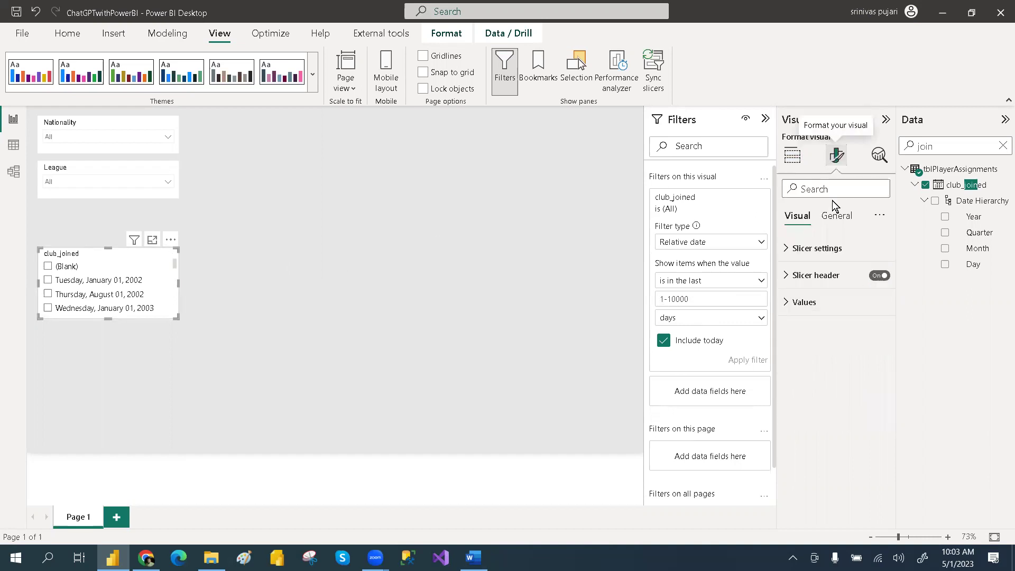
pyautogui.click(787, 252)
pyautogui.click(834, 317)
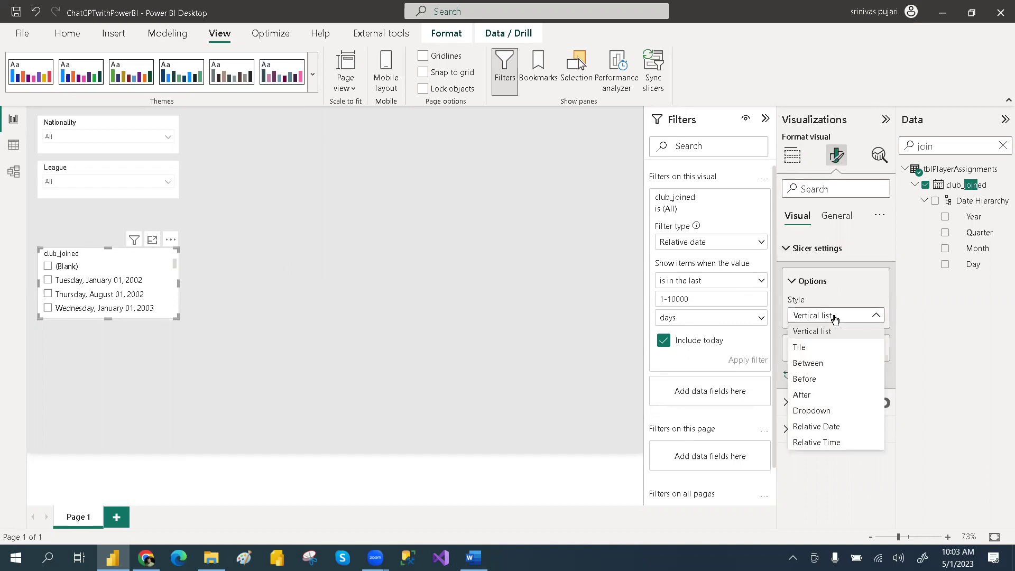
pyautogui.click(828, 427)
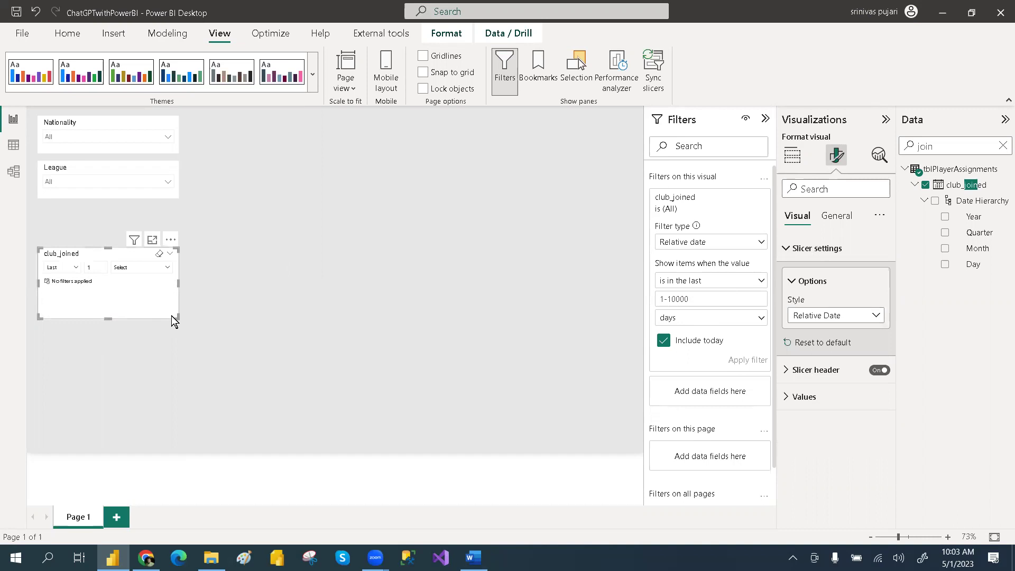
pyautogui.moveTo(175, 317); pyautogui.dragTo(180, 289)
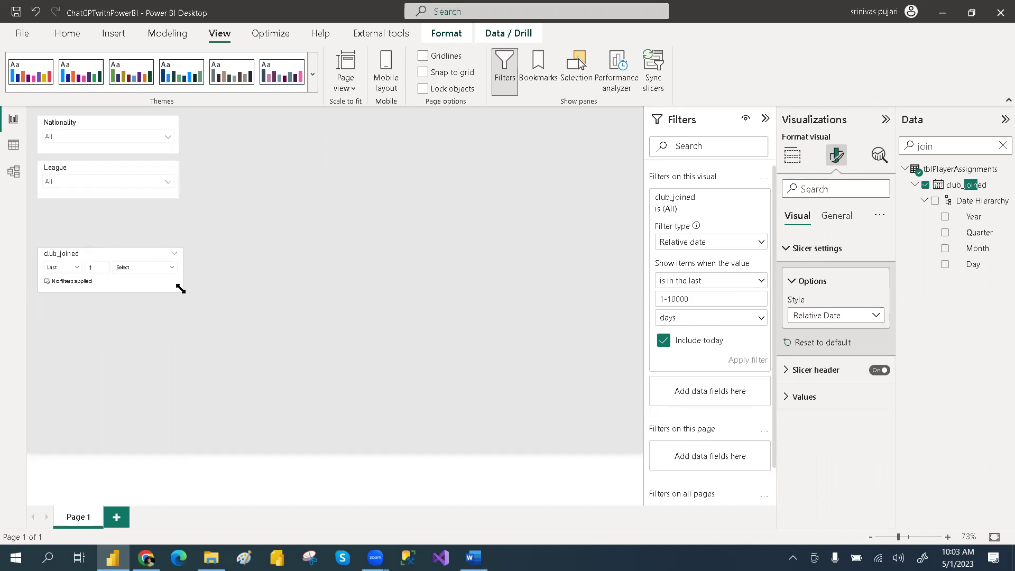
# Step: Try the club_joined slicer with the last 1 Years period, and clear the selection
pyautogui.click(148, 268)
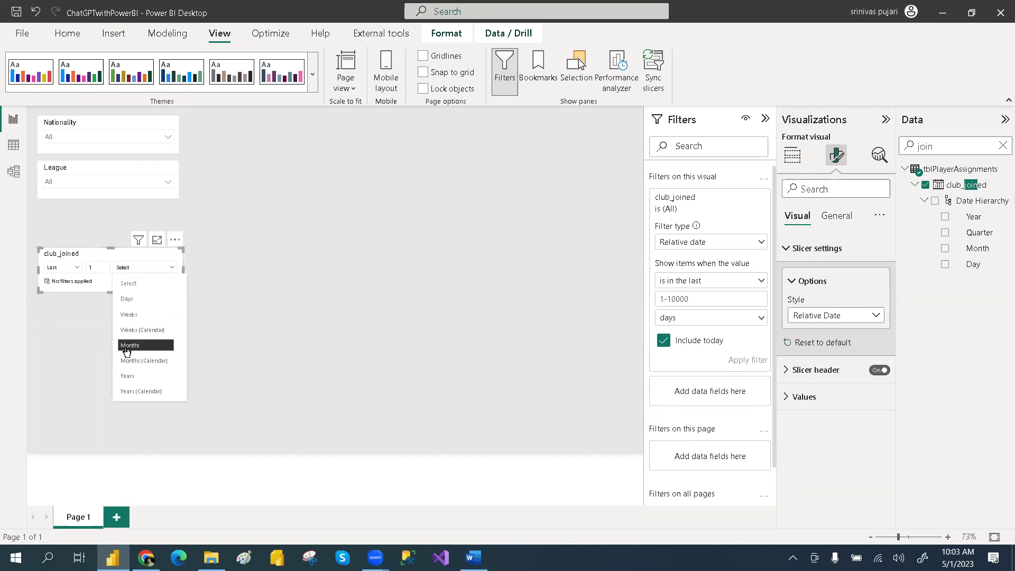
pyautogui.click(133, 378)
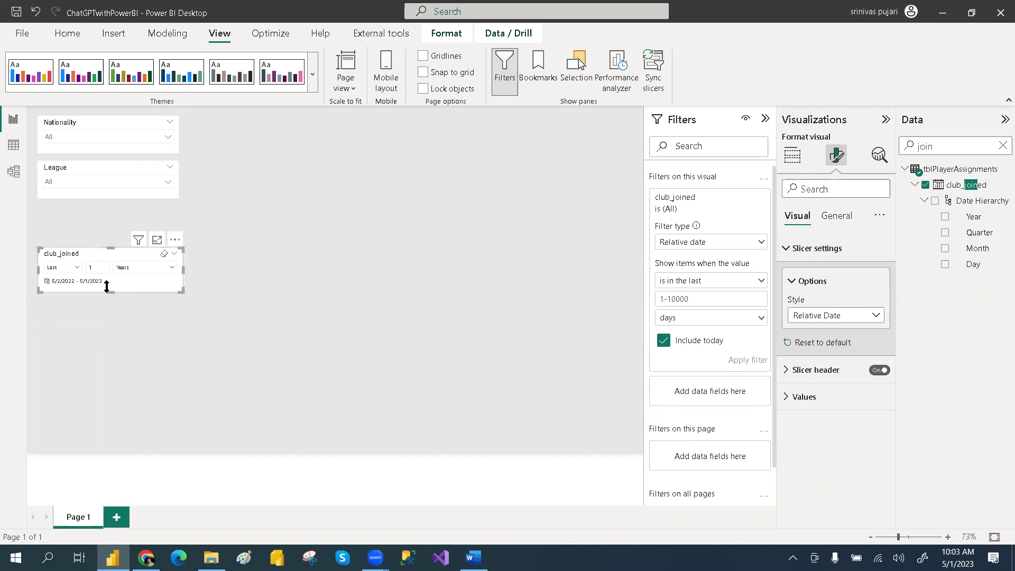
pyautogui.click(164, 255)
# Step: Move the club_joined slicer up directly beneath the League slicer
pyautogui.moveTo(175, 243); pyautogui.dragTo(173, 201)
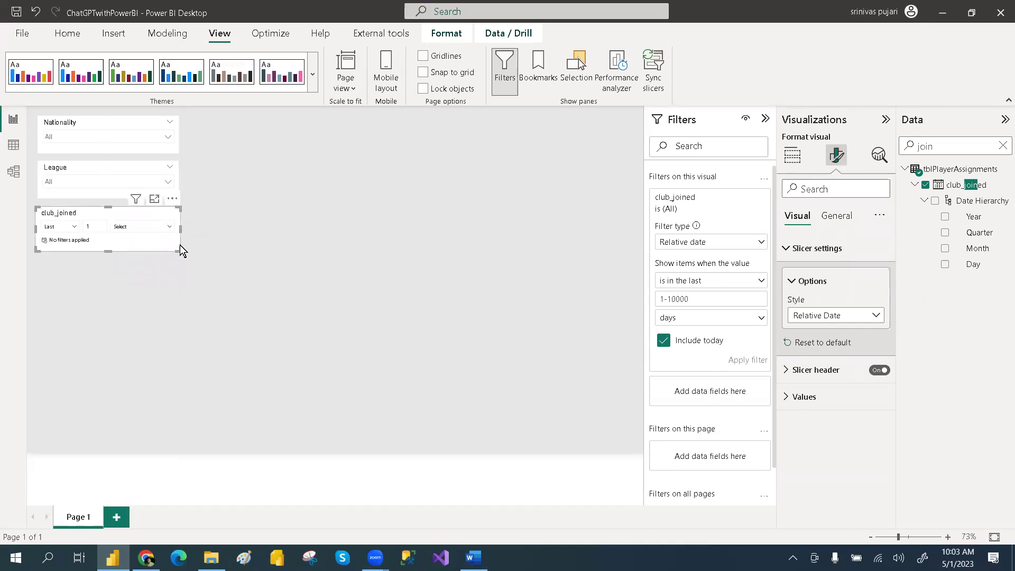
pyautogui.click(218, 252)
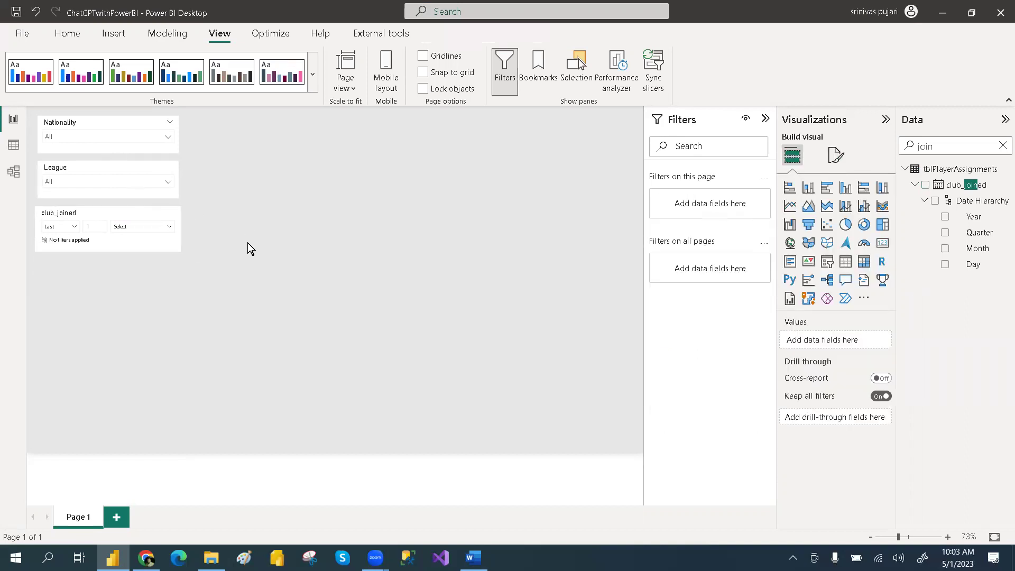
# Step: Copy item 9, the clustered bar chart requirement, from the Word instructions and switch to the ChatGPT conversation
pyautogui.hotkey('alt', 'Tab')
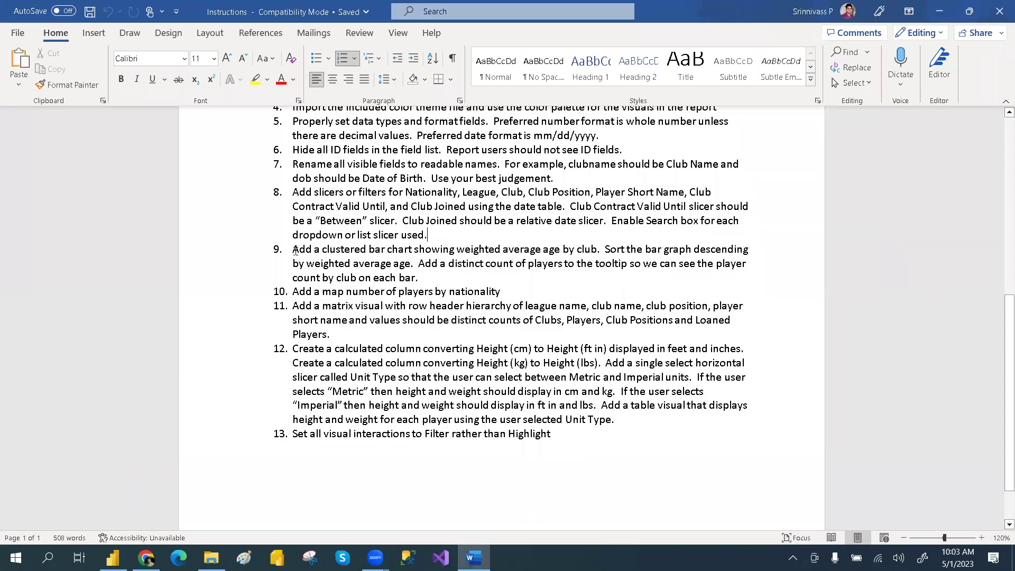
pyautogui.moveTo(341, 255); pyautogui.dragTo(672, 271)
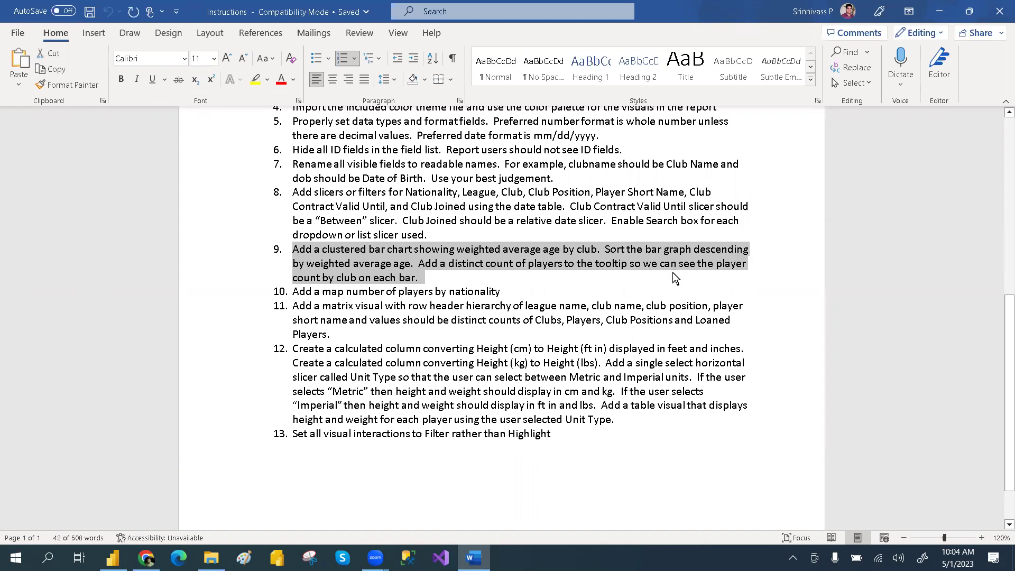
pyautogui.hotkey('alt', 'Tab')
pyautogui.hotkey('alt', 'Tab')
pyautogui.hotkey('alt', 'Tab')
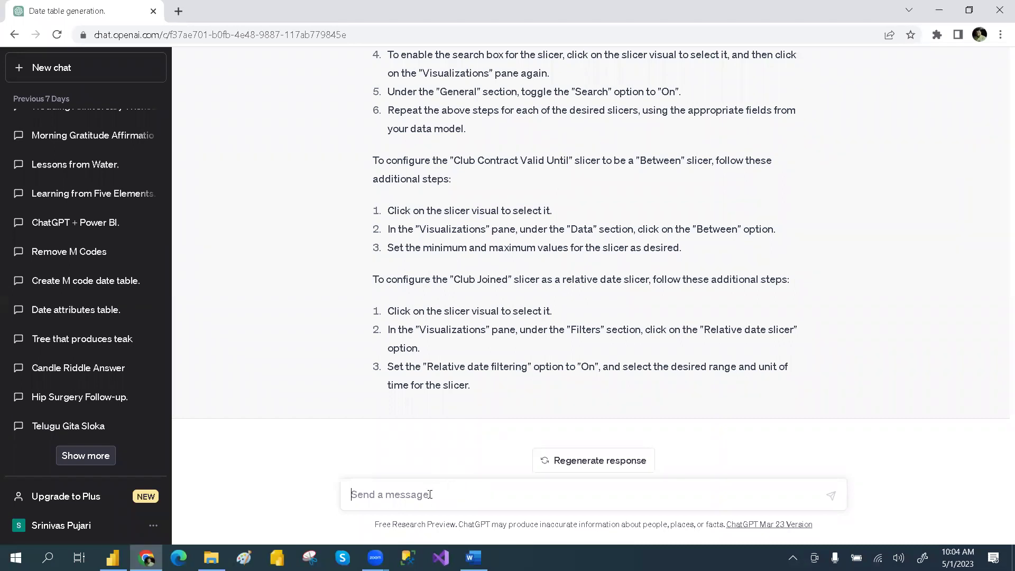
# Step: Ask ChatGPT how to build the item 9 clustered bar chart of weighted average age by club, leaving out the list number
pyautogui.write('9.   Add a clustered bar chart showing weighted average age by club.  Sort the bar graph descending by weighted average age.  Add a distinct count of players to the tooltip so we can see the player count by club on each bar.')
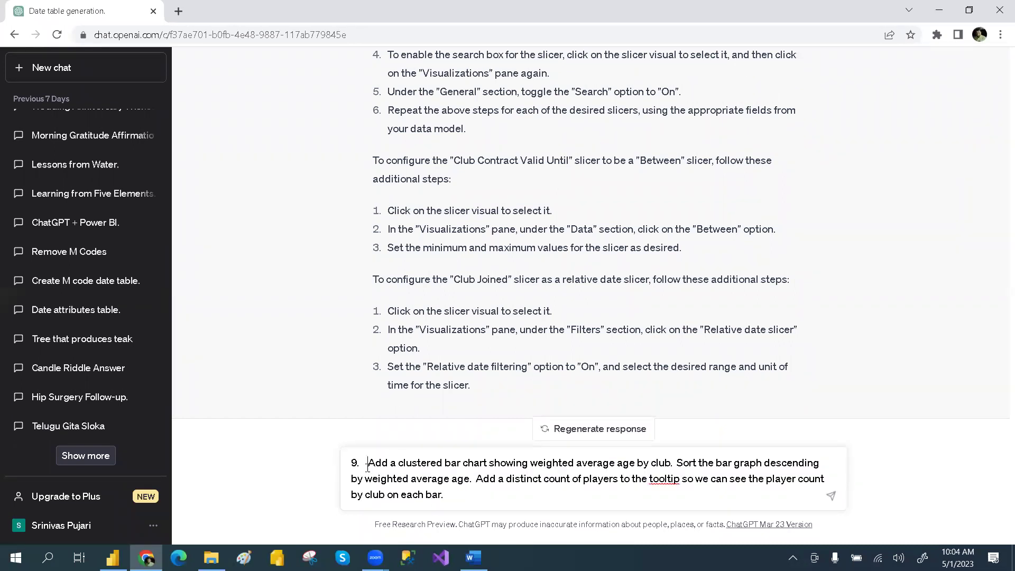
pyautogui.press('BackSpace')
pyautogui.press('BackSpace')
pyautogui.press('BackSpace')
pyautogui.press('BackSpace')
pyautogui.press('Return')
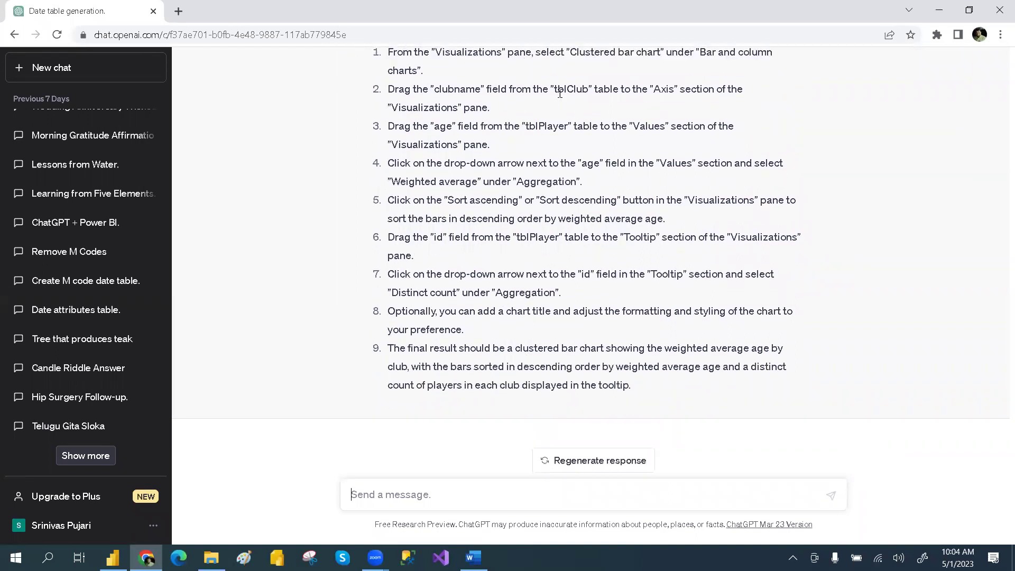
# Step: Following ChatGPT's first instruction, add a clustered bar chart to the Power BI page, place it beside the slicers and enlarge it
pyautogui.scroll(2, 613, 123)
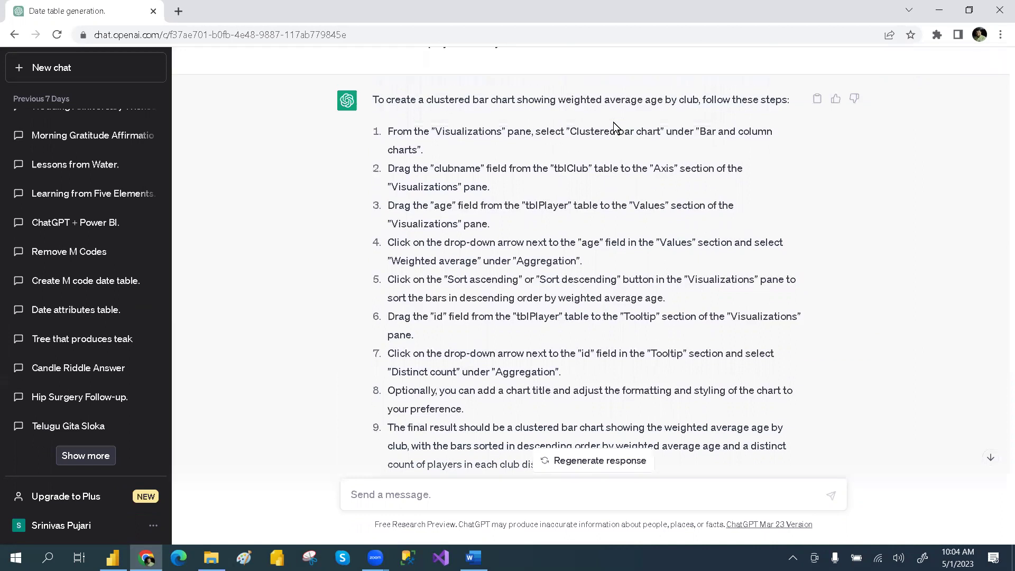
pyautogui.moveTo(390, 130); pyautogui.dragTo(663, 132)
pyautogui.hotkey('alt', 'Tab')
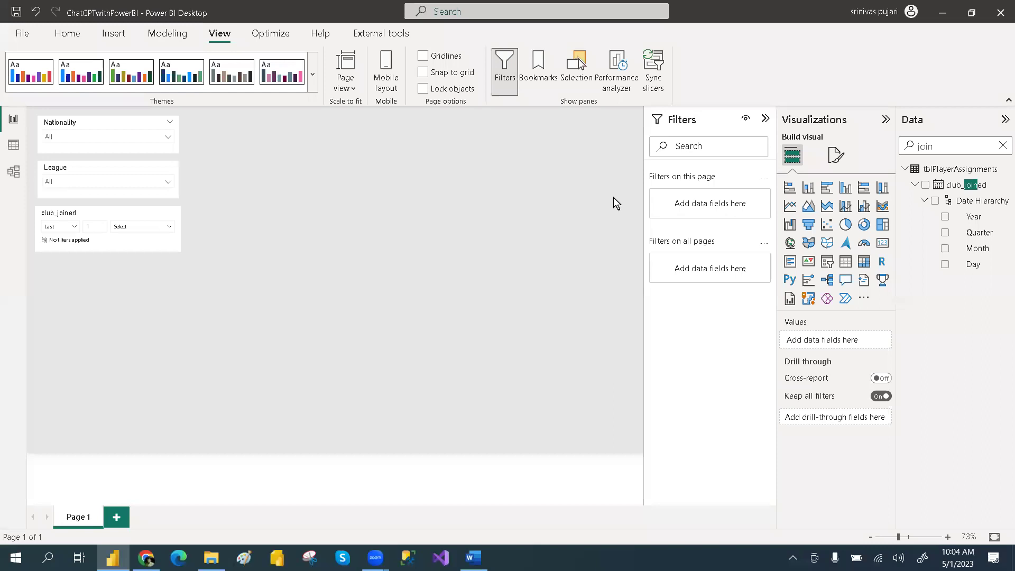
pyautogui.click(828, 191)
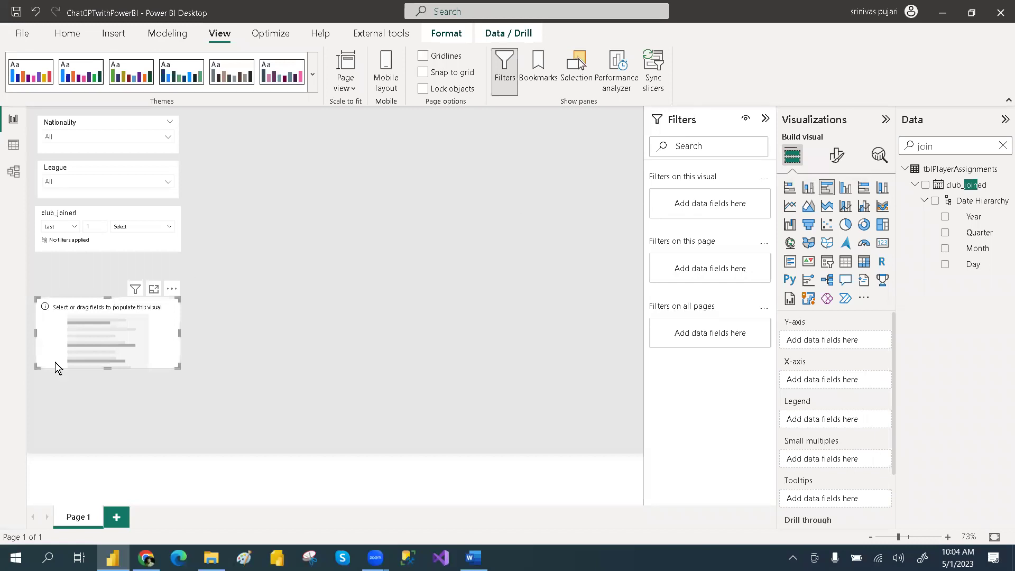
pyautogui.moveTo(107, 341); pyautogui.dragTo(265, 148)
pyautogui.moveTo(335, 186); pyautogui.dragTo(387, 271)
# Step: Check ChatGPT's axis instruction and add clubname from tblClub to the bar chart's Y-axis in Power BI
pyautogui.hotkey('alt', 'Tab')
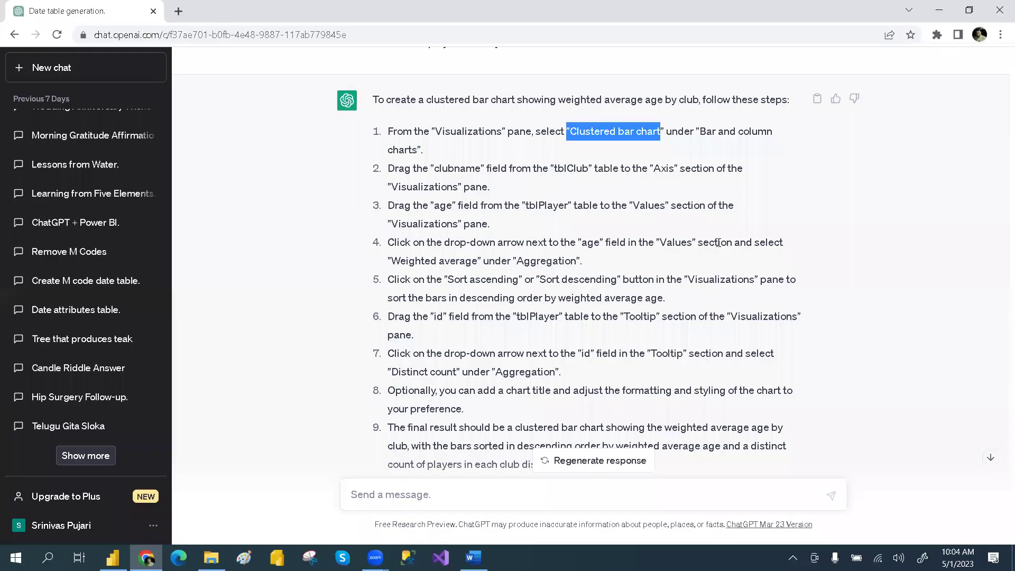
pyautogui.moveTo(434, 169); pyautogui.dragTo(478, 172)
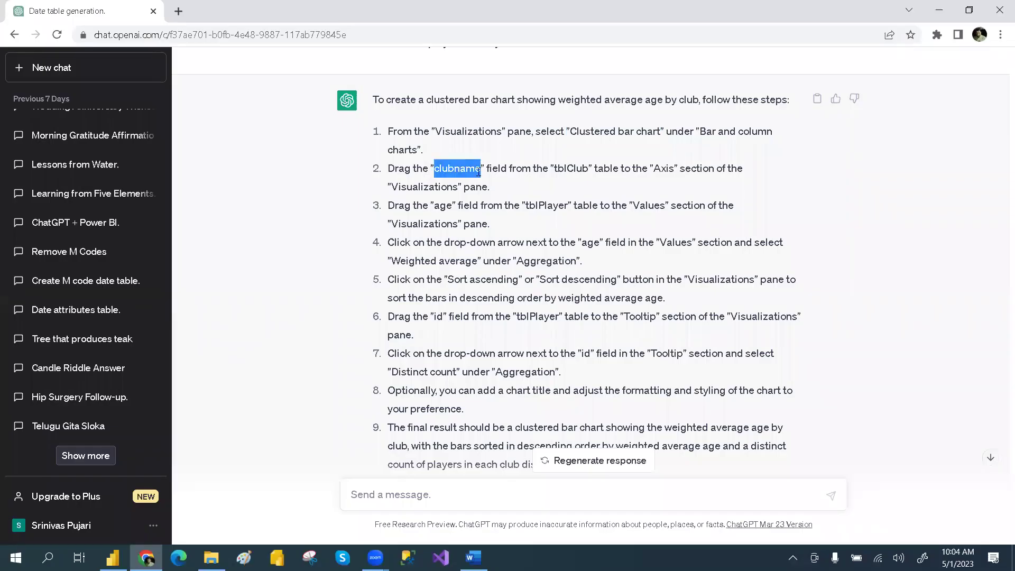
pyautogui.moveTo(554, 169); pyautogui.dragTo(592, 169)
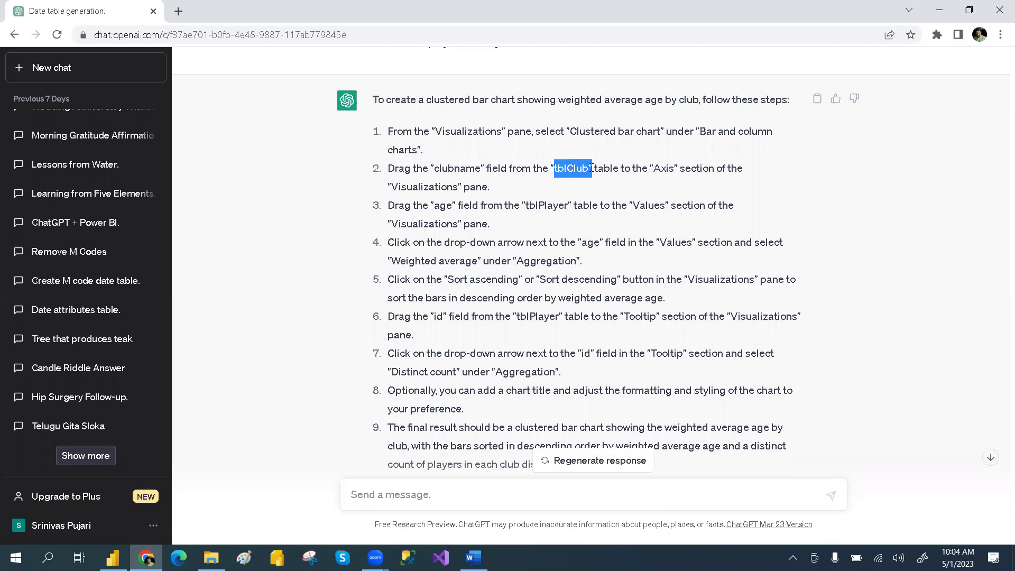
pyautogui.hotkey('alt', 'Tab')
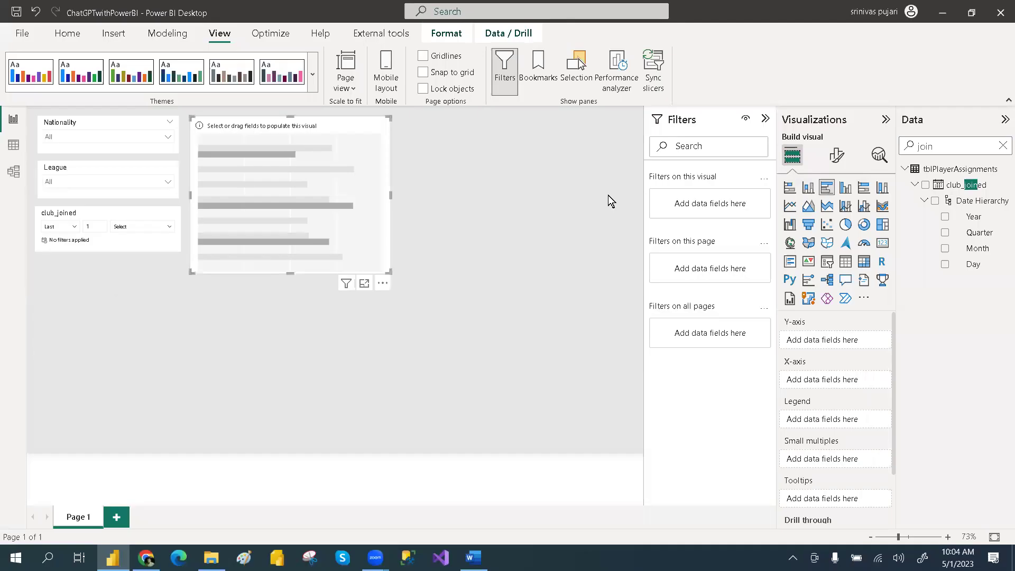
pyautogui.click(1002, 148)
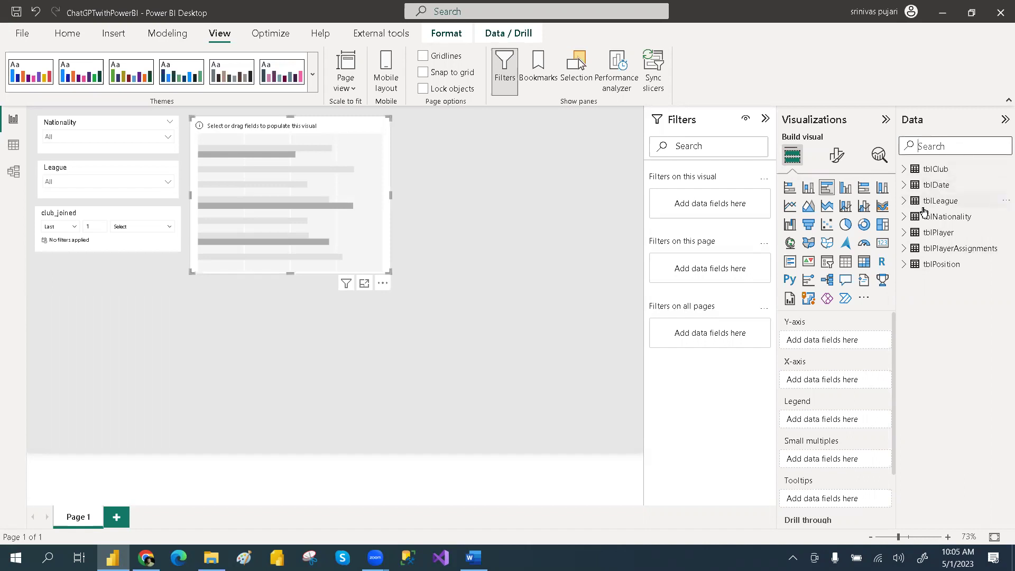
pyautogui.click(903, 168)
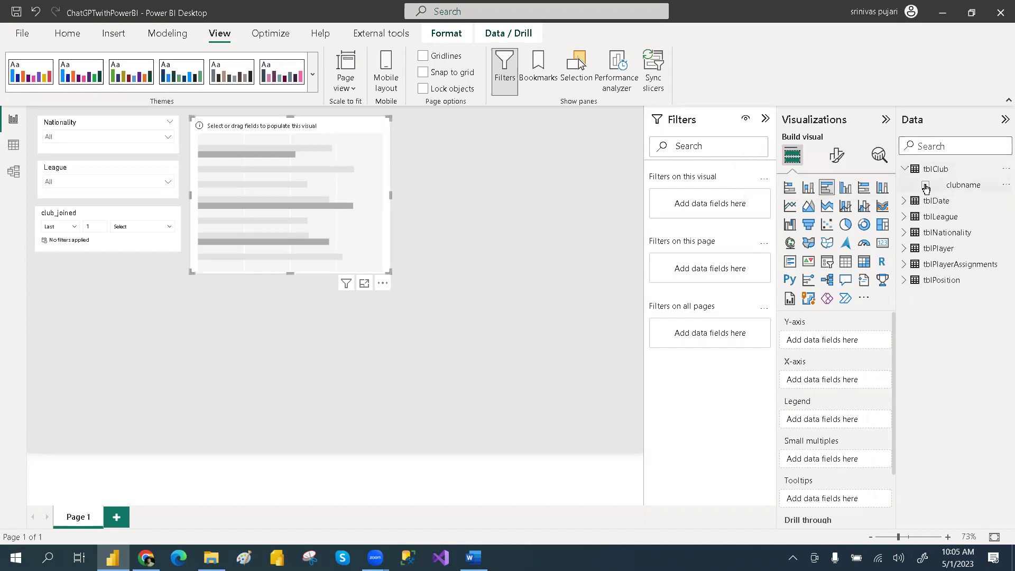
pyautogui.click(925, 185)
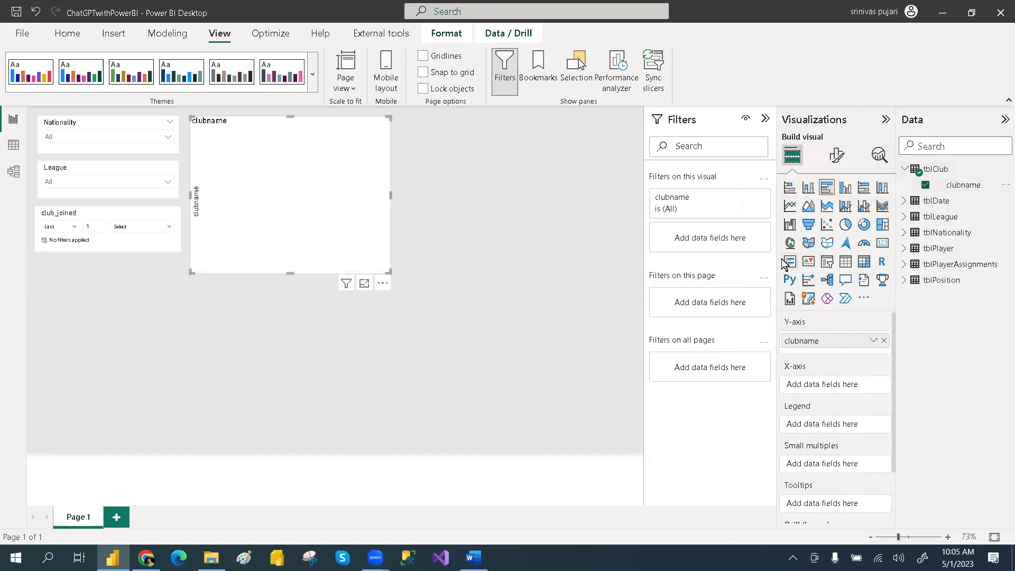
# Step: Check ChatGPT's values instruction and add age from tblPlayer to the bar chart's X-axis in Power BI
pyautogui.hotkey('alt', 'Tab')
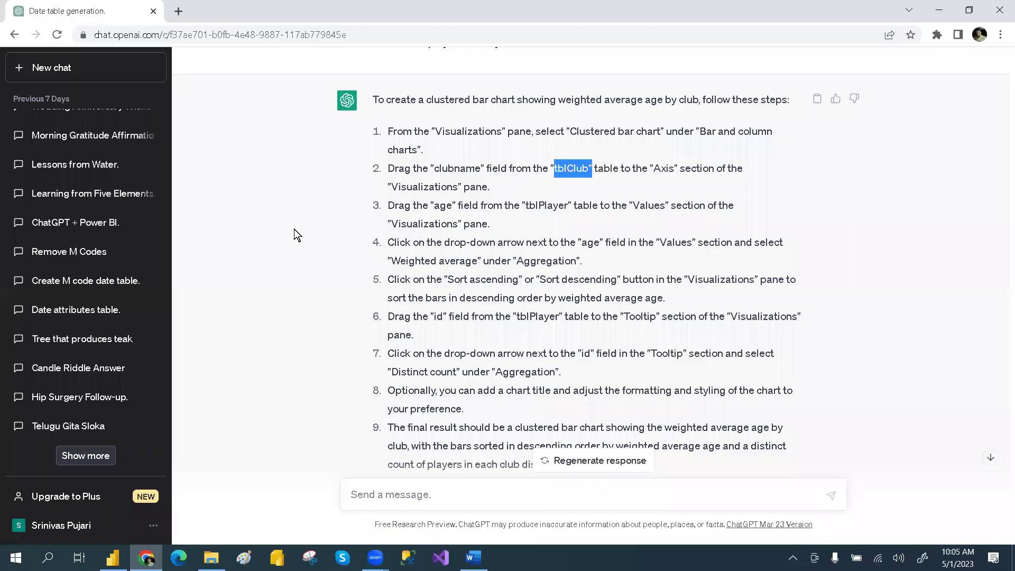
pyautogui.moveTo(398, 207); pyautogui.dragTo(518, 208)
pyautogui.click(518, 207)
pyautogui.moveTo(528, 207); pyautogui.dragTo(567, 208)
pyautogui.hotkey('alt', 'Tab')
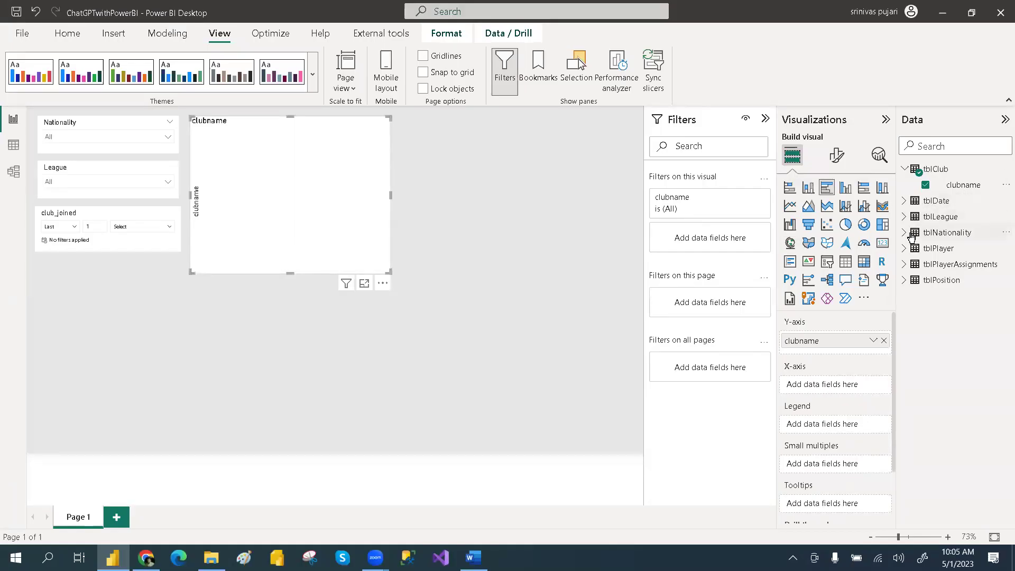
pyautogui.click(904, 251)
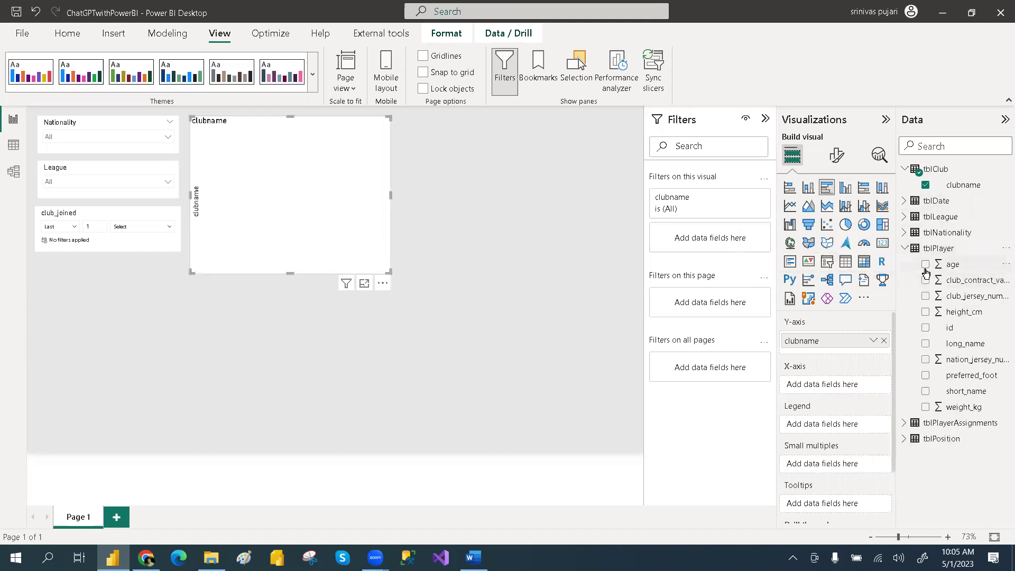
pyautogui.click(925, 265)
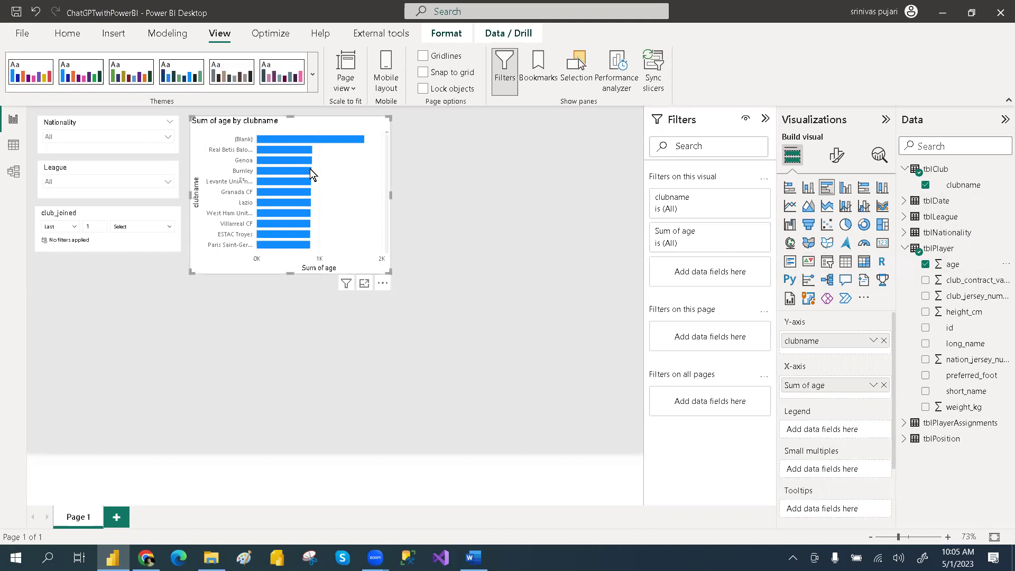
# Step: Check ChatGPT's aggregation instruction and set the bar chart's age field to Average in Power BI
pyautogui.hotkey('alt', 'Tab')
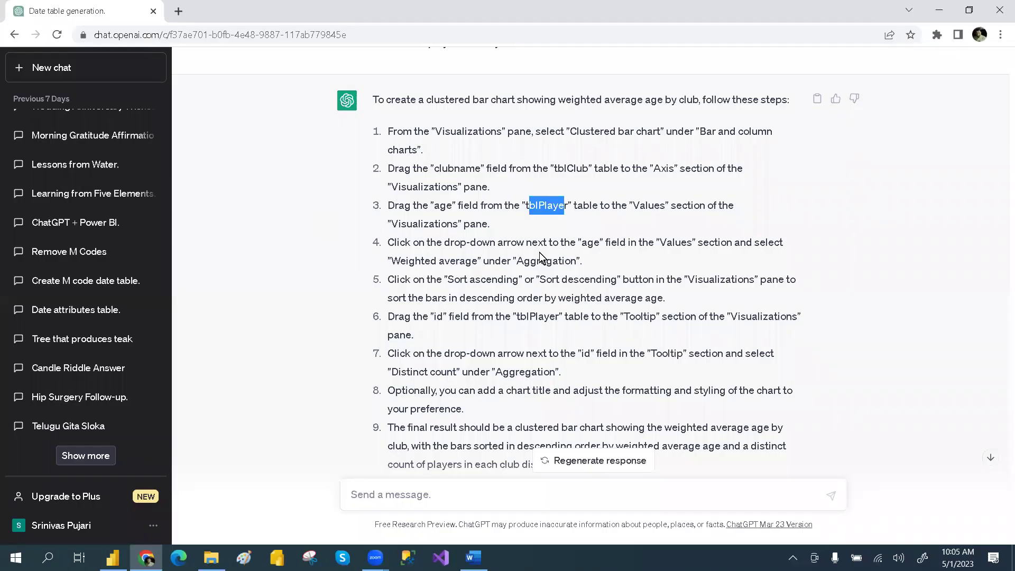
pyautogui.moveTo(412, 243); pyautogui.dragTo(577, 258)
pyautogui.click(640, 270)
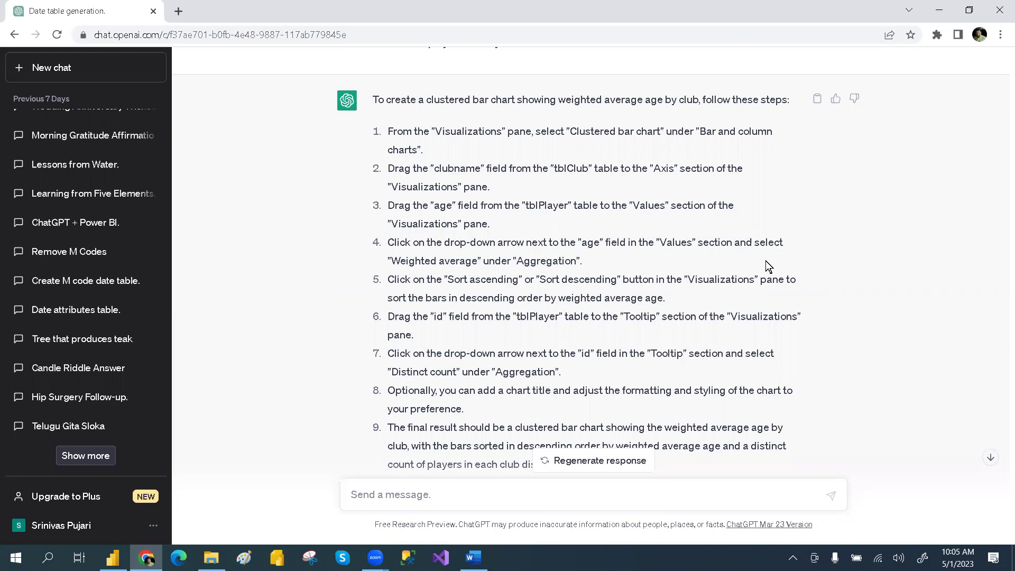
pyautogui.hotkey('alt', 'Tab')
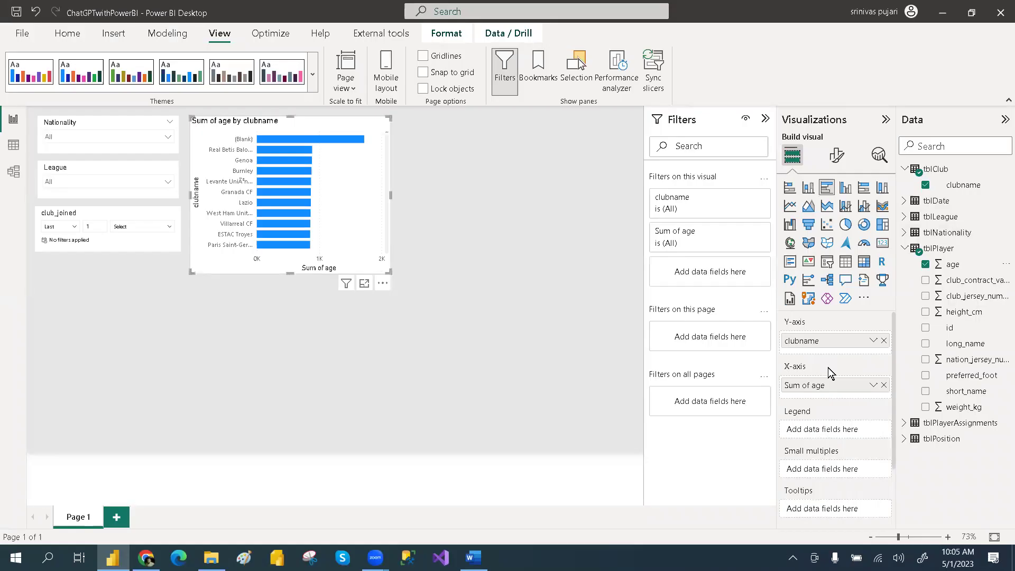
pyautogui.click(873, 386)
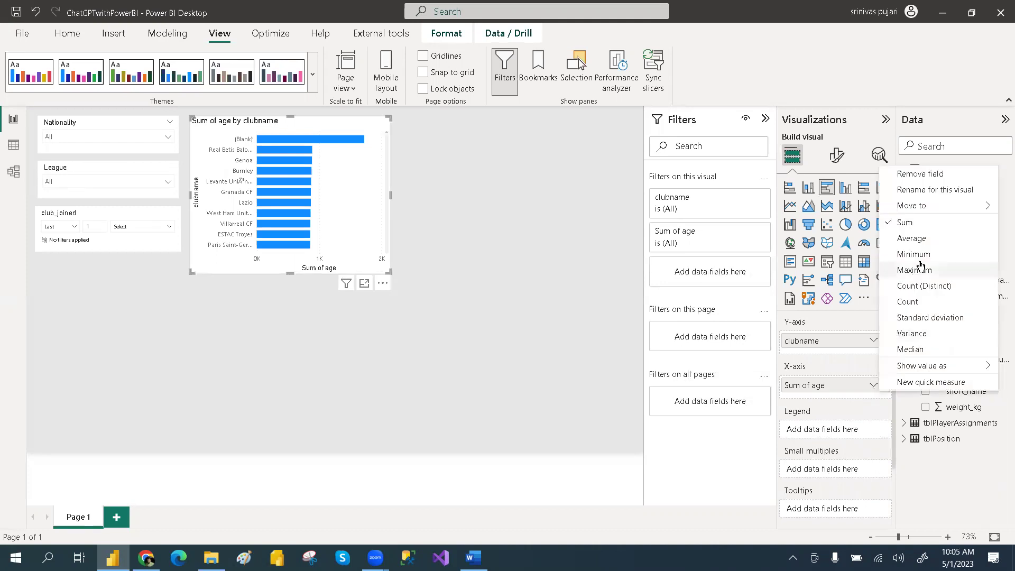
pyautogui.click(915, 246)
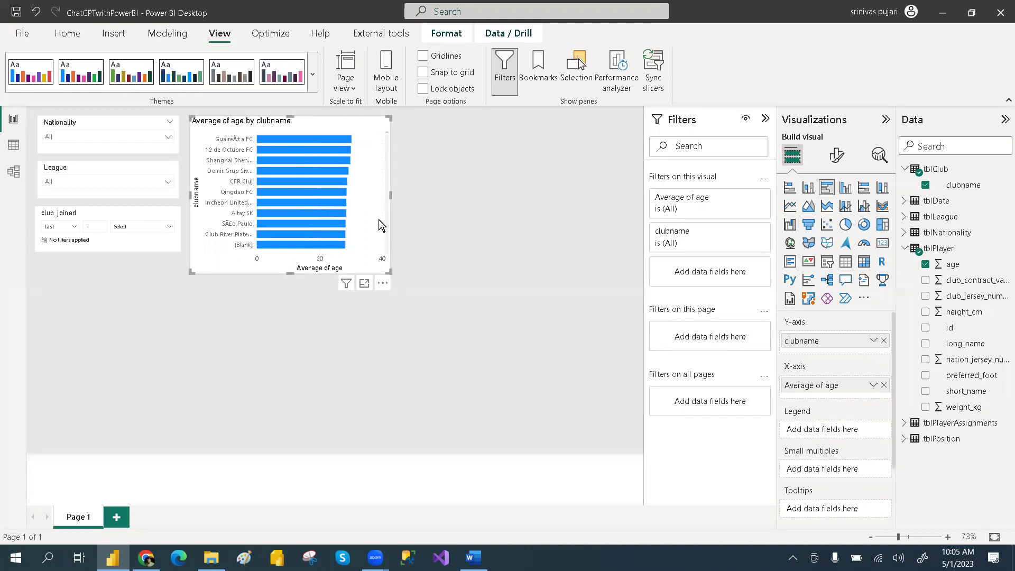
# Step: Read ChatGPT's remaining bar chart instructions on descending sort and the distinct player count in the tooltip
pyautogui.hotkey('alt', 'Tab')
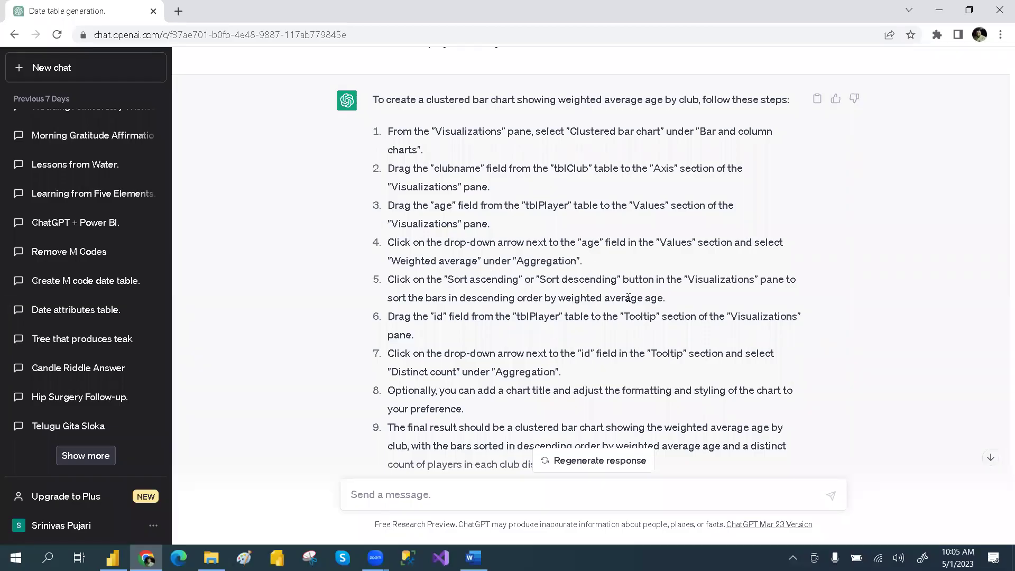
pyautogui.moveTo(458, 279); pyautogui.dragTo(574, 297)
pyautogui.click(606, 296)
pyautogui.moveTo(478, 321); pyautogui.dragTo(575, 327)
pyautogui.click(555, 350)
pyautogui.moveTo(389, 317); pyautogui.dragTo(445, 347)
pyautogui.click(455, 372)
pyautogui.moveTo(388, 125); pyautogui.dragTo(483, 414)
# Step: Copy item 10, the players-by-nationality map requirement, from the Word instructions and switch back to ChatGPT
pyautogui.hotkey('alt', 'Tab')
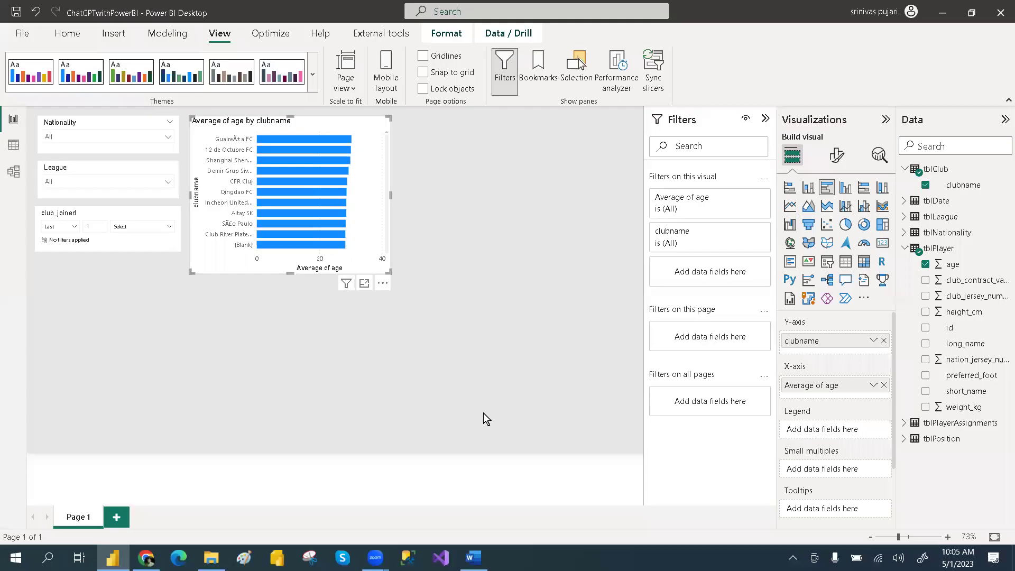
pyautogui.hotkey('alt', 'Tab')
pyautogui.hotkey('alt', 'Tab')
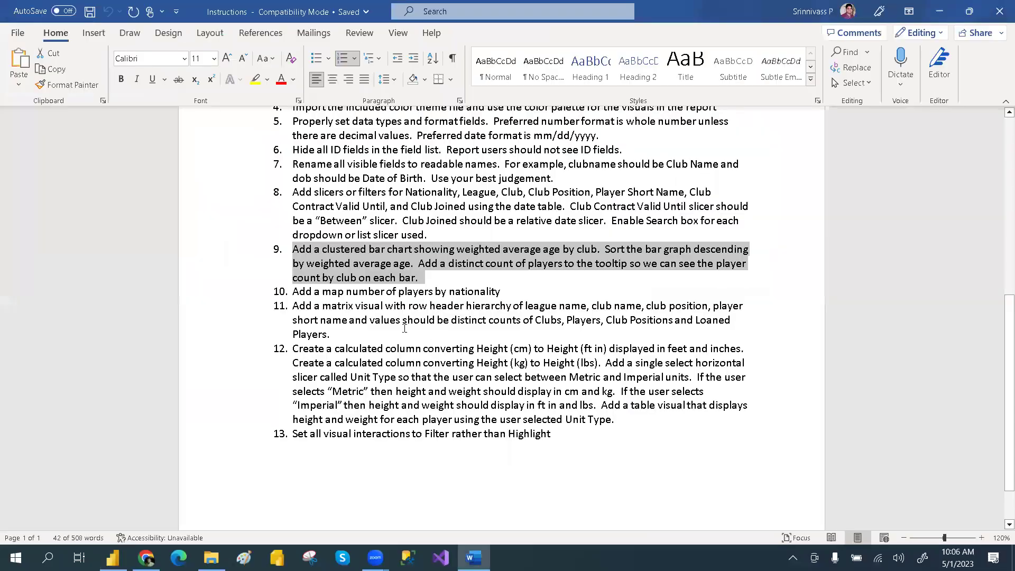
pyautogui.click(400, 302)
pyautogui.moveTo(292, 291); pyautogui.dragTo(504, 293)
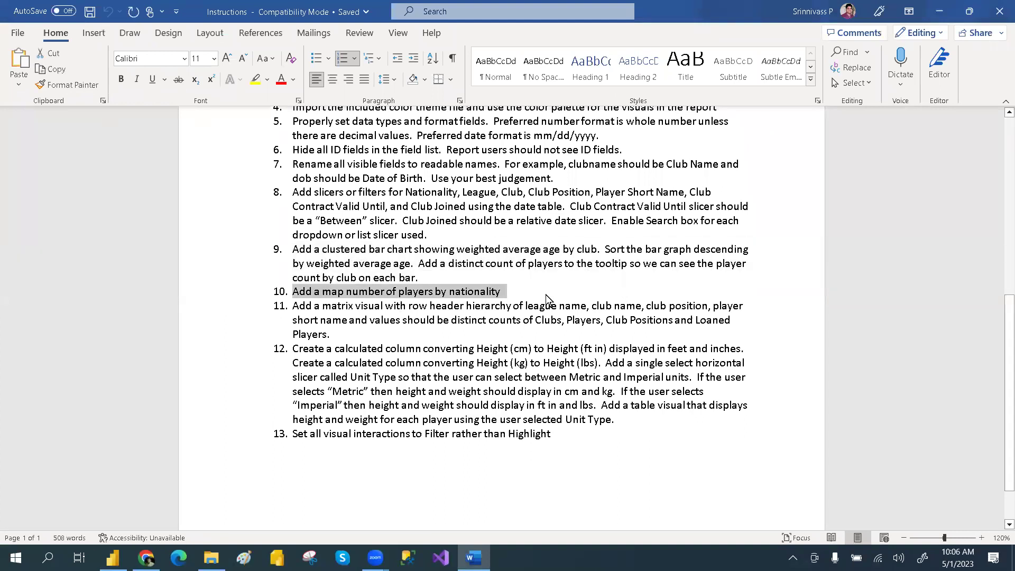
pyautogui.hotkey('alt', 'Tab')
pyautogui.hotkey('alt', 'Tab')
pyautogui.hotkey('alt', 'Tab')
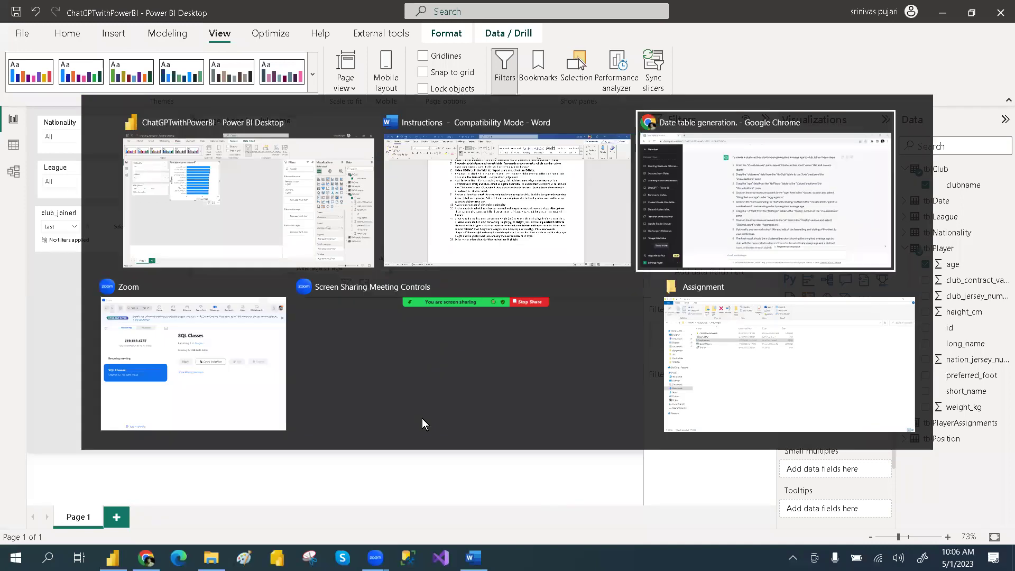
# Step: Send ChatGPT the request "Add a map number of players by nationality" without its list number
pyautogui.write('10. Add a map number of players by nationality')
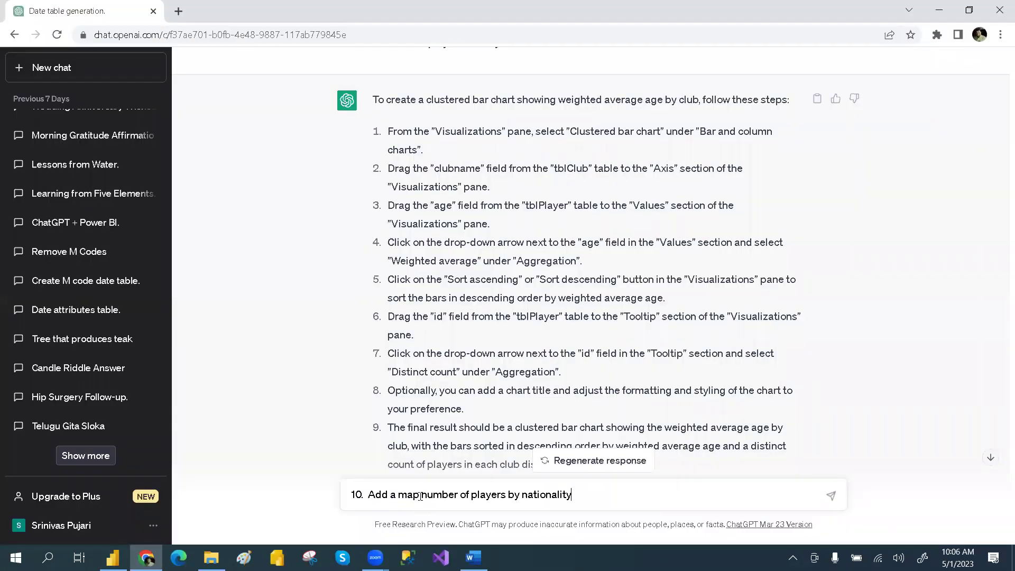
pyautogui.click(364, 495)
pyautogui.press('BackSpace')
pyautogui.press('BackSpace')
pyautogui.press('BackSpace')
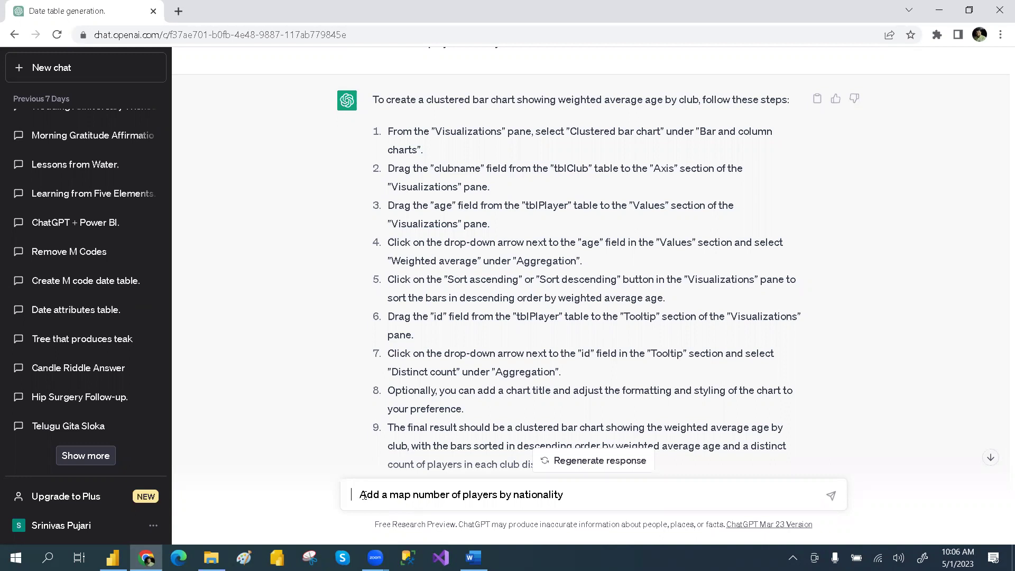
pyautogui.press('Return')
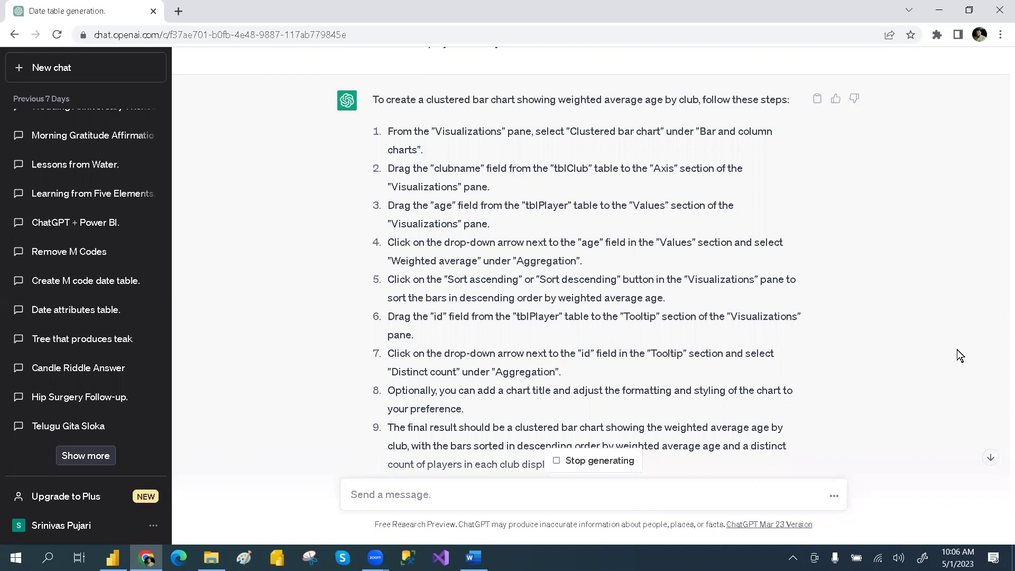
# Step: Read ChatGPT's instructions for the nationality map, checking which tables and columns go into the Location, Size and Color saturation wells
pyautogui.scroll(-2, 957, 350)
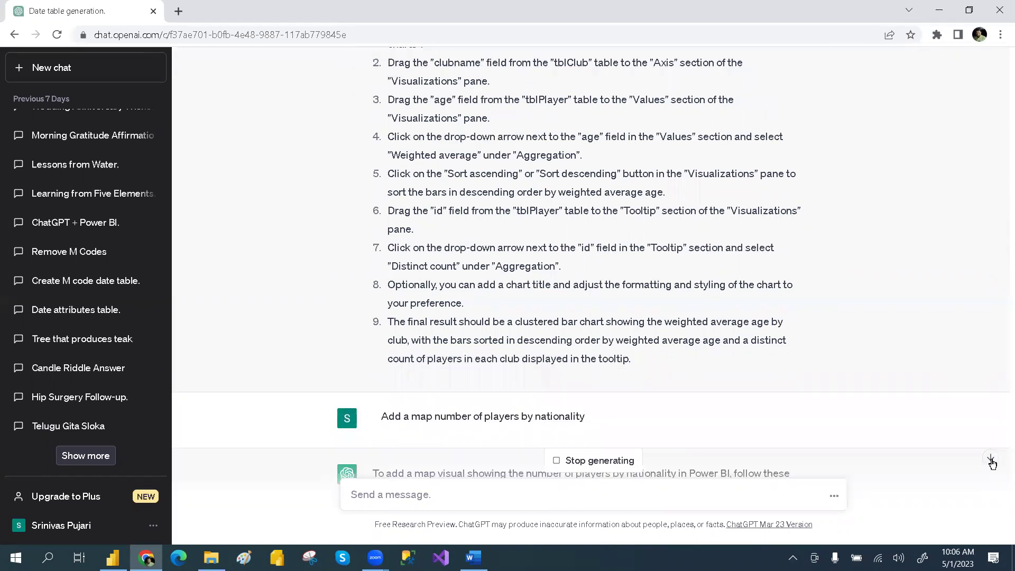
pyautogui.click(992, 462)
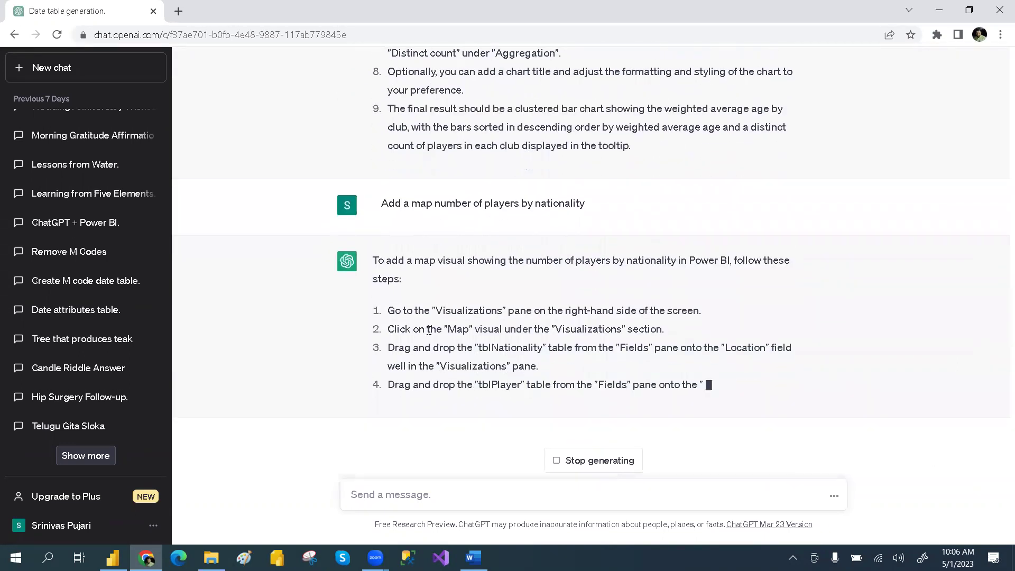
pyautogui.moveTo(448, 311); pyautogui.dragTo(504, 311)
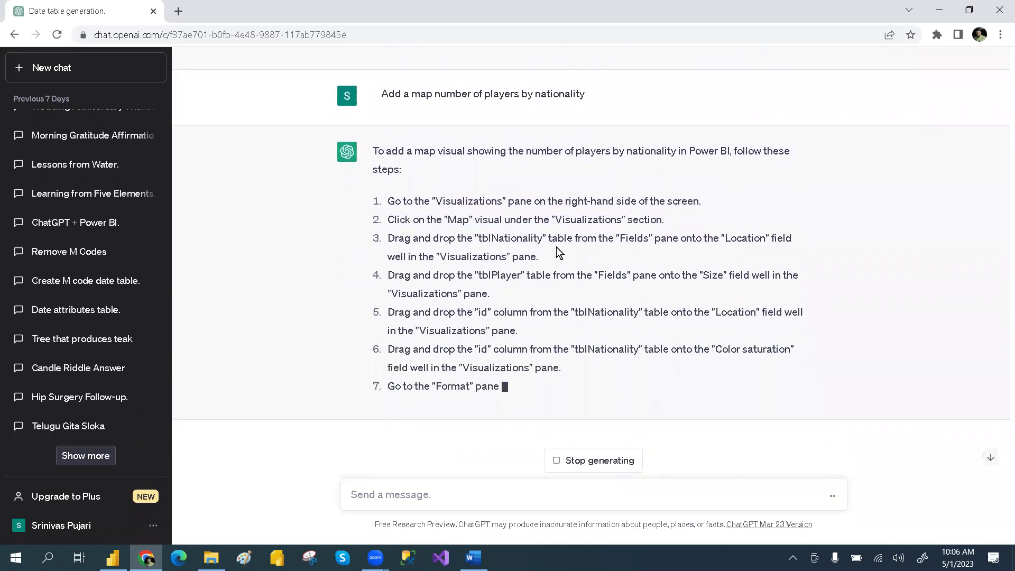
pyautogui.moveTo(654, 255); pyautogui.dragTo(658, 260)
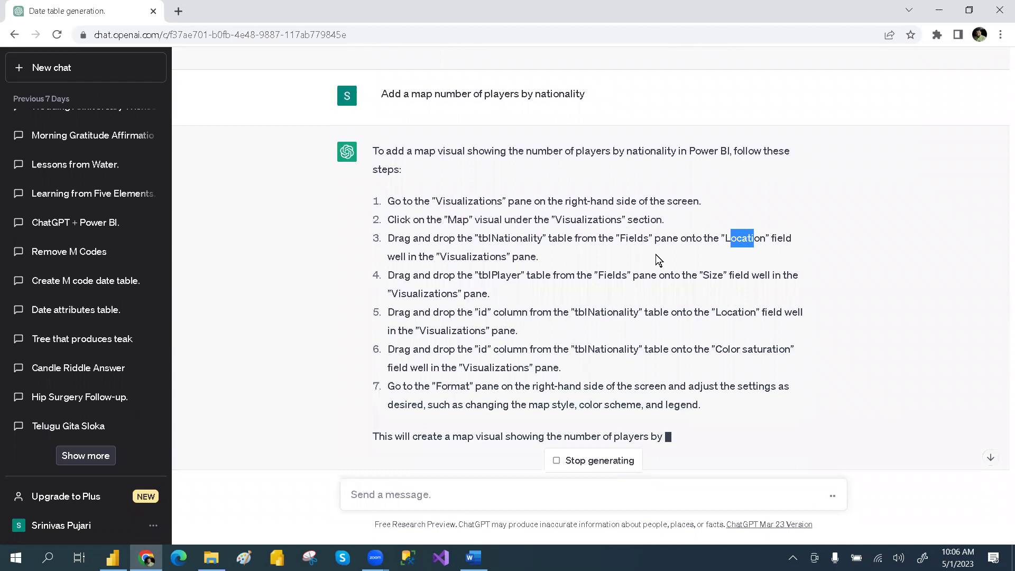
pyautogui.moveTo(501, 274); pyautogui.dragTo(519, 274)
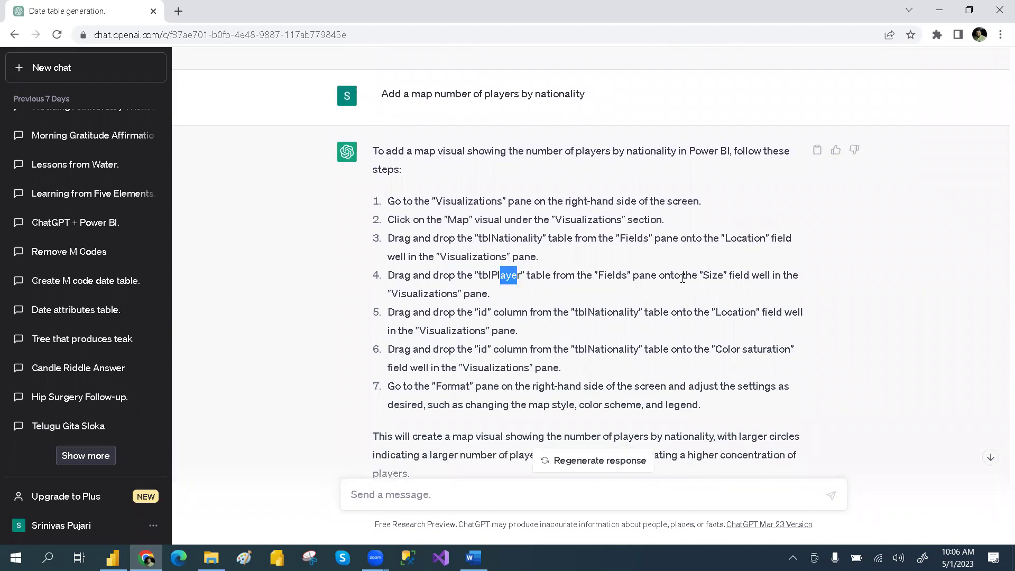
pyautogui.moveTo(709, 275); pyautogui.dragTo(729, 275)
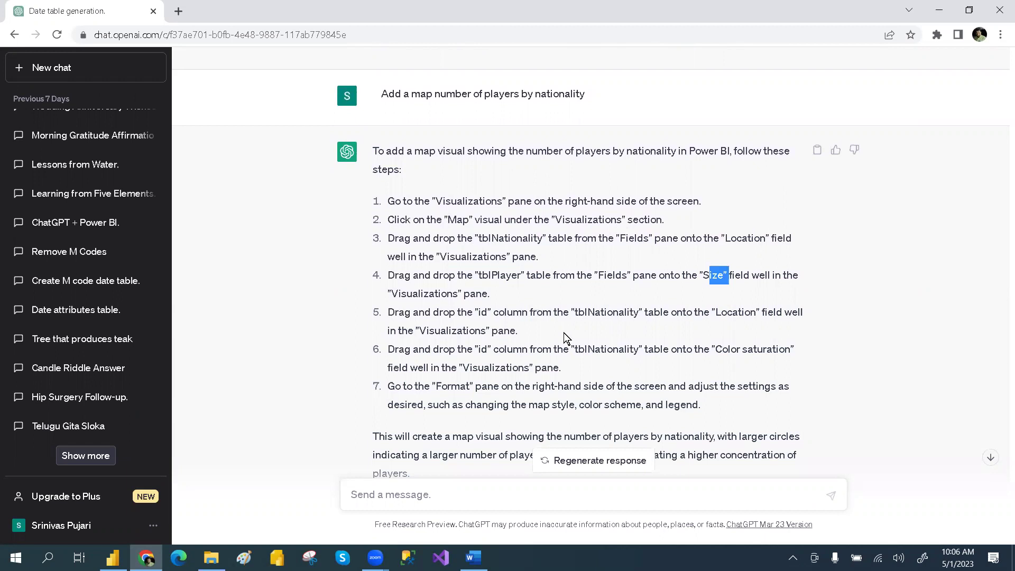
pyautogui.moveTo(595, 312); pyautogui.dragTo(635, 313)
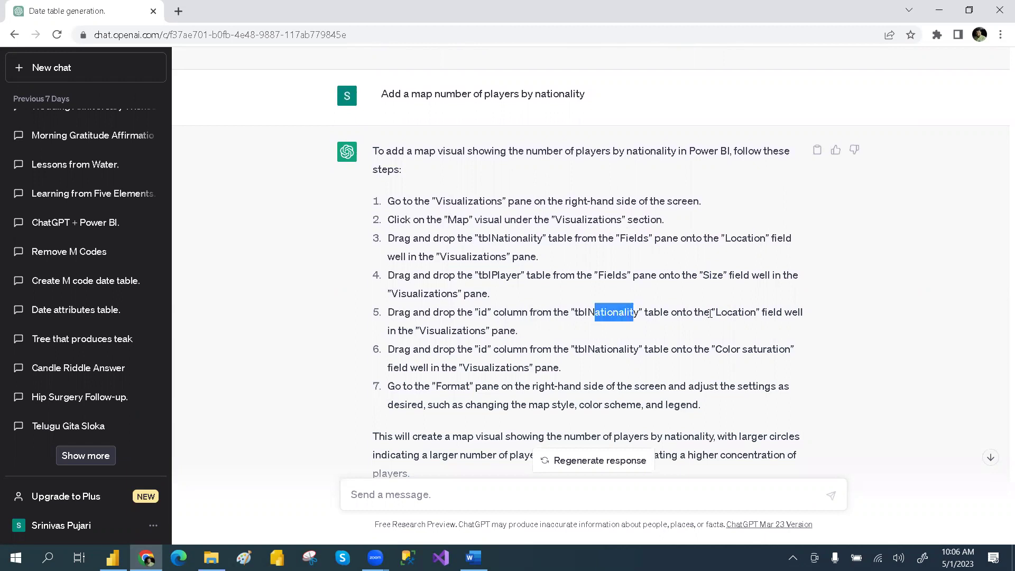
pyautogui.moveTo(732, 312); pyautogui.dragTo(770, 315)
pyautogui.click(764, 353)
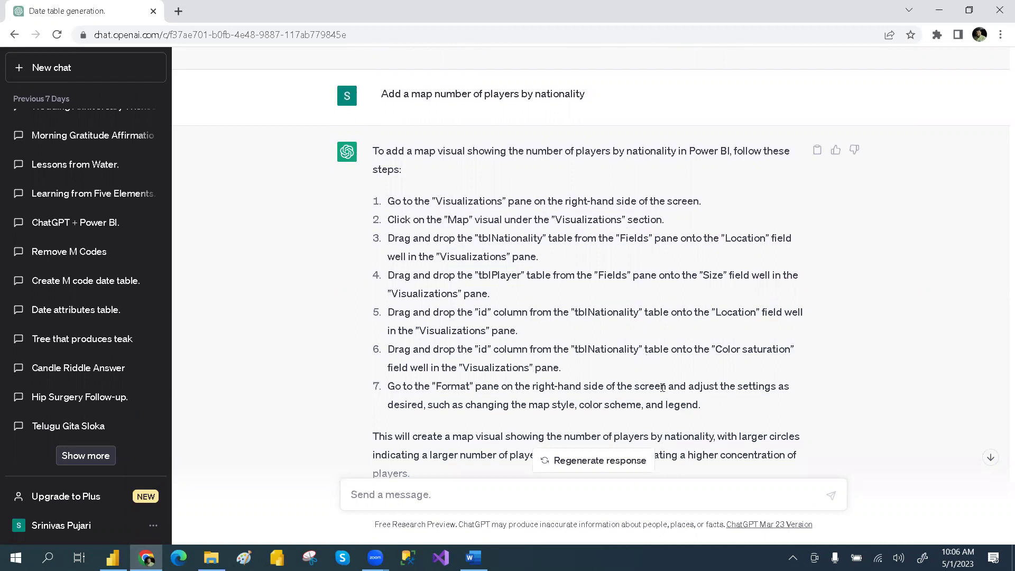
pyautogui.scroll(-1, 662, 387)
# Step: Copy item 11, the matrix visual requirement, from the Word instructions and switch back to ChatGPT
pyautogui.hotkey('alt', 'Tab')
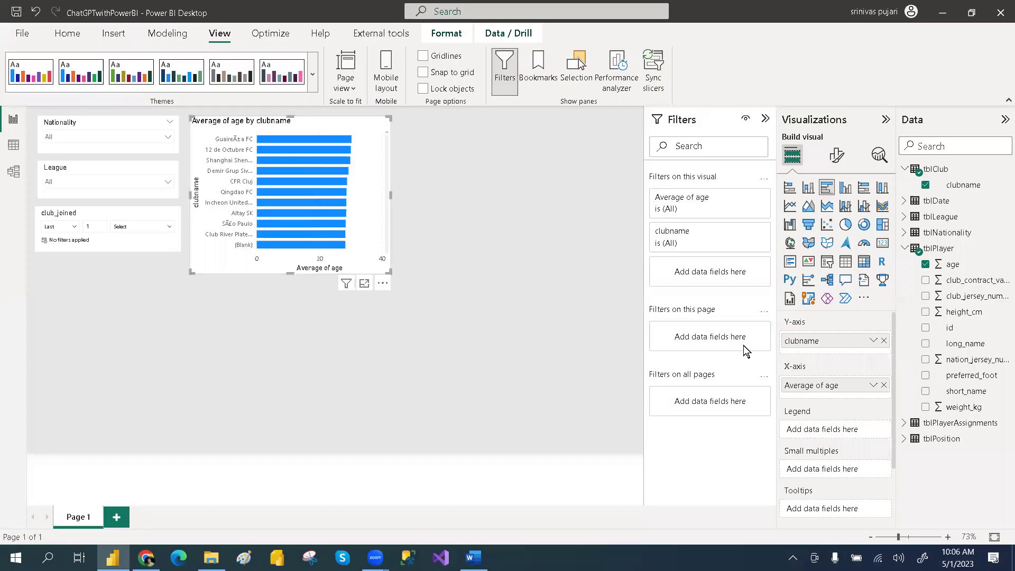
pyautogui.hotkey('alt', 'Tab')
pyautogui.hotkey('alt', 'Tab')
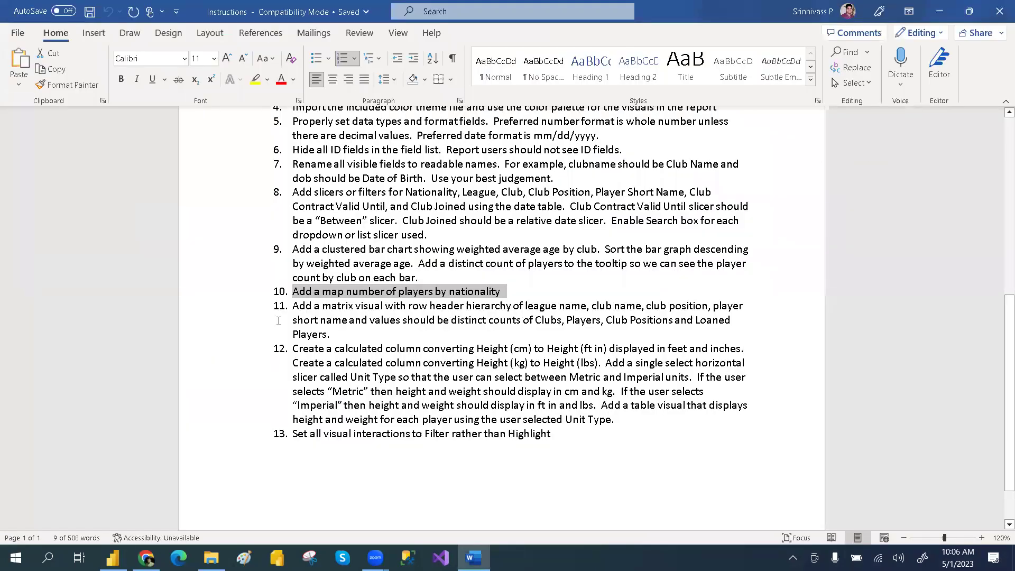
pyautogui.moveTo(309, 312); pyautogui.dragTo(337, 331)
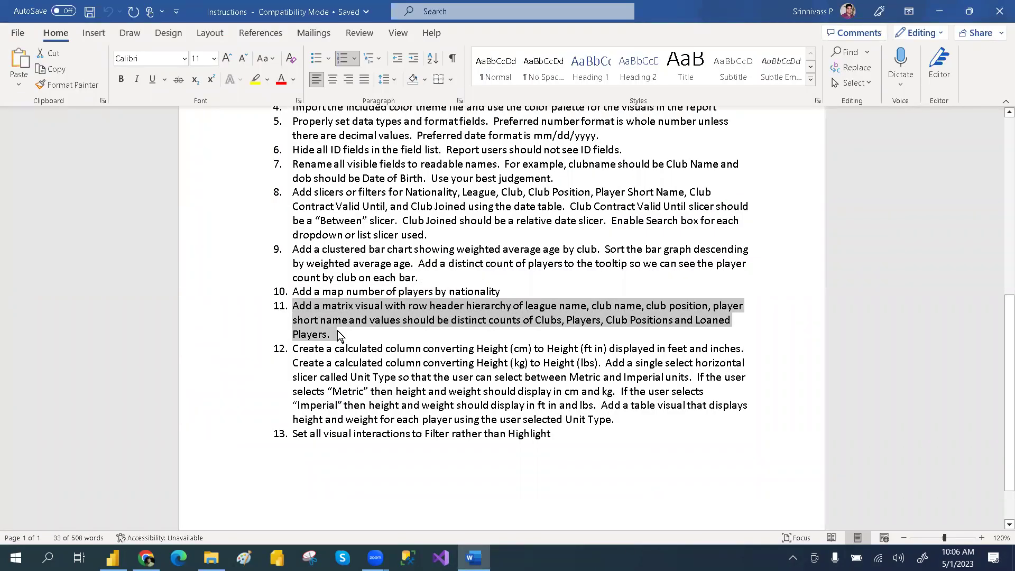
pyautogui.hotkey('alt', 'Tab')
pyautogui.hotkey('alt', 'Tab')
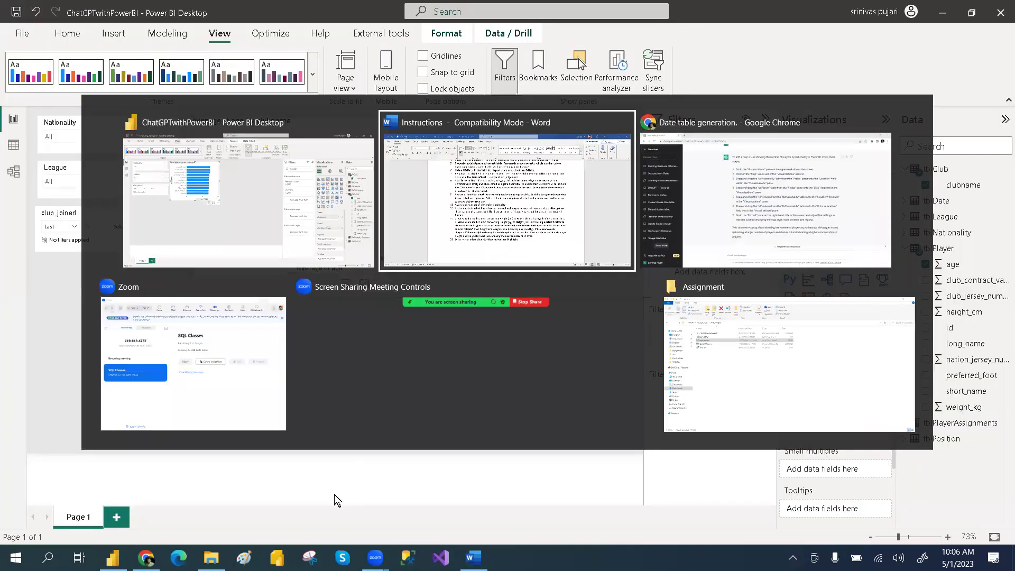
pyautogui.hotkey('alt', 'Tab')
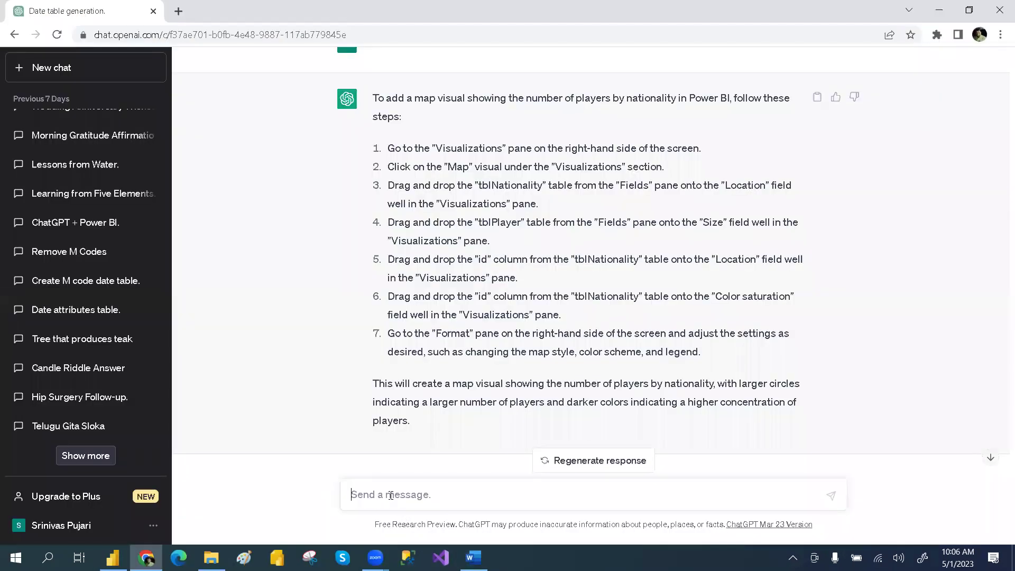
# Step: Send ChatGPT the matrix visual request with its row hierarchy and distinct counts, removing the list number 11
pyautogui.write('11.\tAdd a matrix visual with row header hierarchy of league name, club name, club position, player short name and values should be distinct counts of Clubs, Players, Club Positions and Loaned Players.')
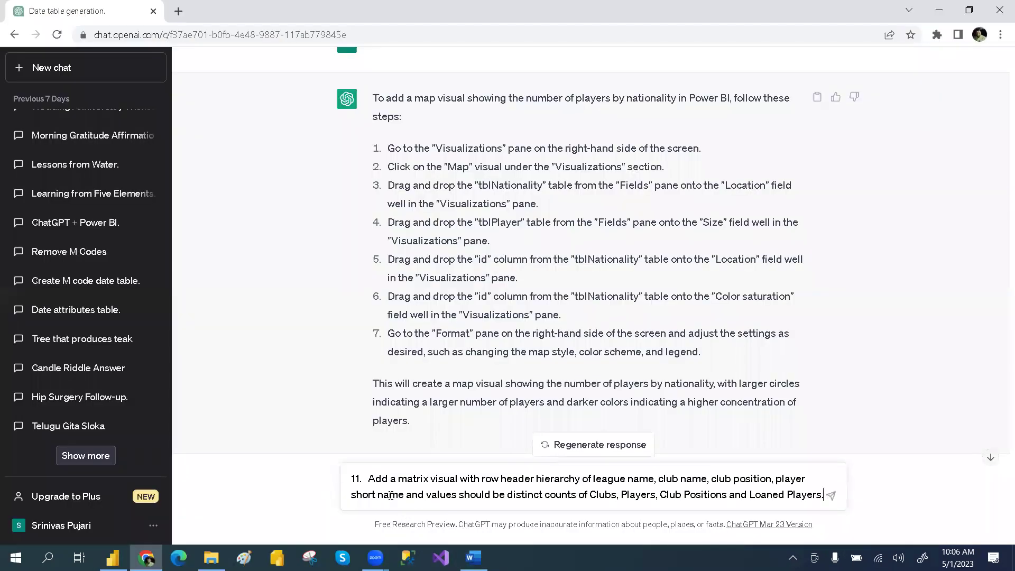
pyautogui.click(368, 478)
pyautogui.press('BackSpace')
pyautogui.press('BackSpace')
pyautogui.press('BackSpace')
pyautogui.press('BackSpace')
pyautogui.press('Return')
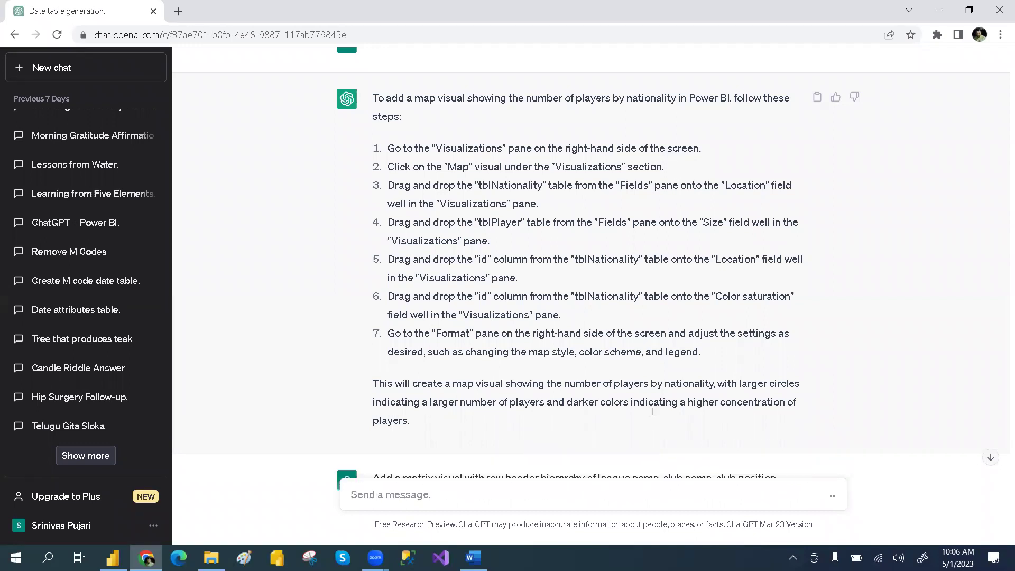
# Step: Read ChatGPT's matrix visual instructions on rows, values and formatting, and return to the Word instructions
pyautogui.click(992, 458)
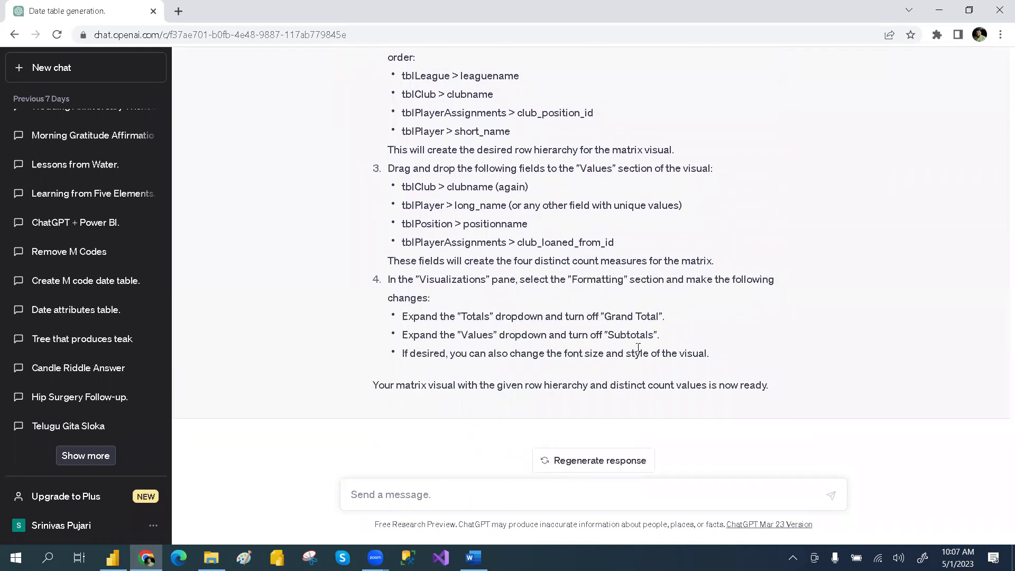
pyautogui.scroll(3, 765, 342)
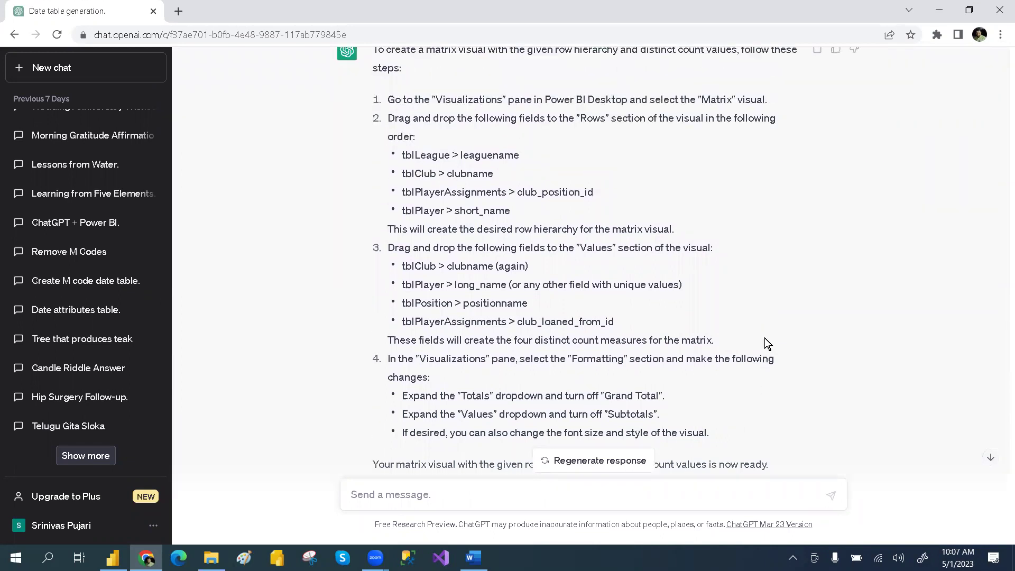
pyautogui.hotkey('alt', 'Tab')
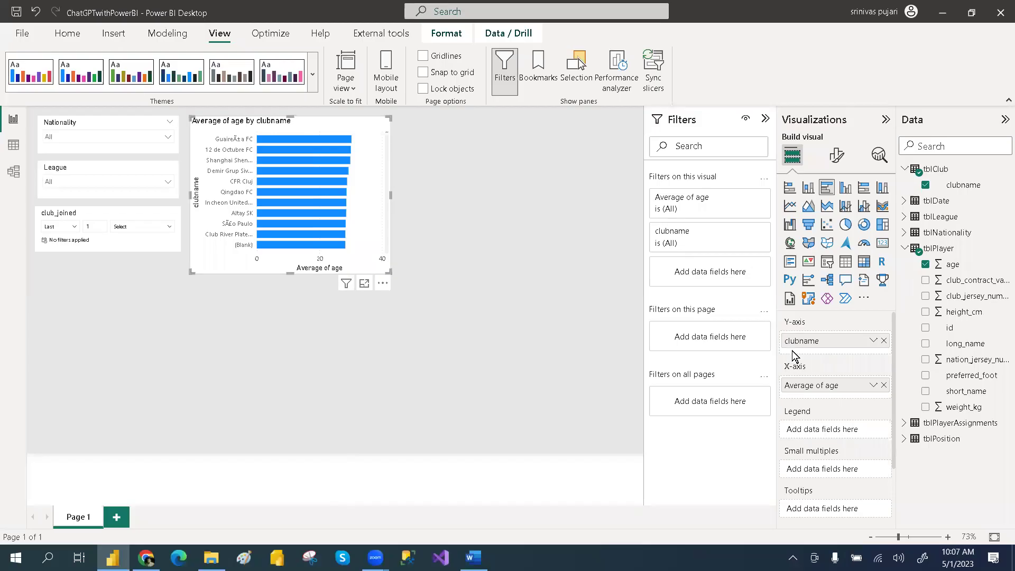
pyautogui.hotkey('alt', 'Tab')
pyautogui.hotkey('alt', 'Tab')
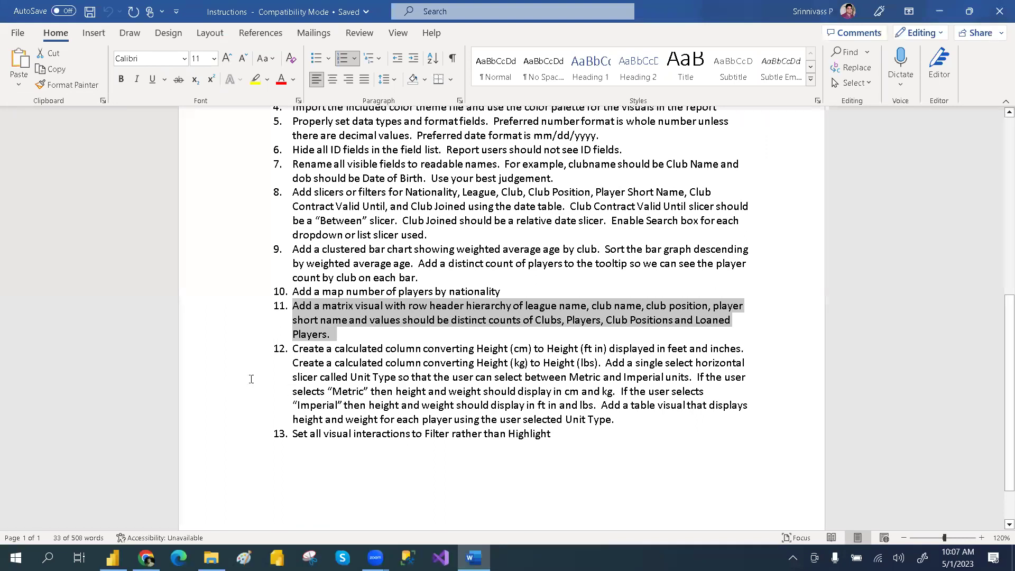
# Step: Examine item 12 in the Word instructions for the cm to ft in and kg to lbs conversion requirements
pyautogui.moveTo(401, 349); pyautogui.dragTo(511, 348)
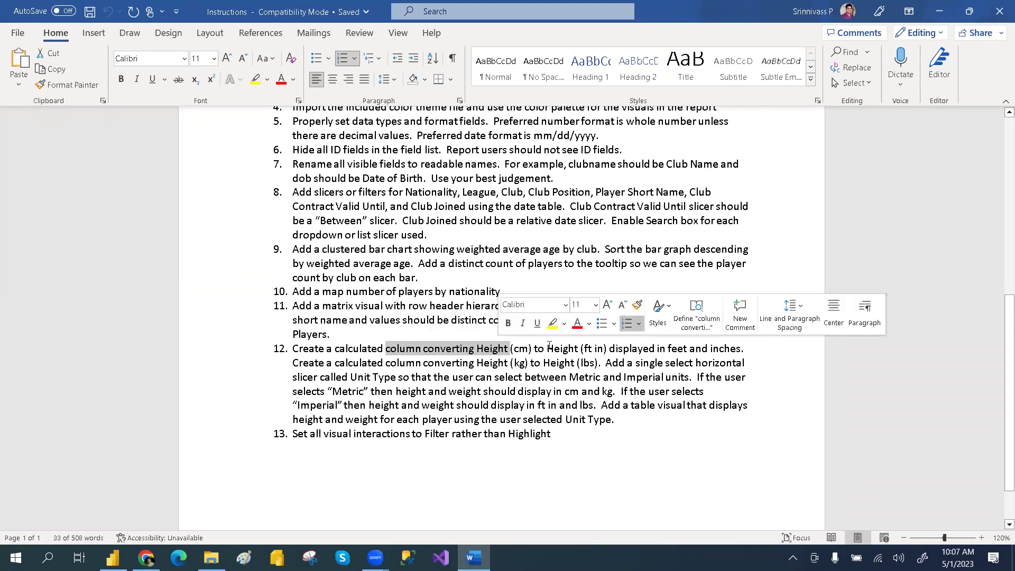
pyautogui.doubleClick(550, 348)
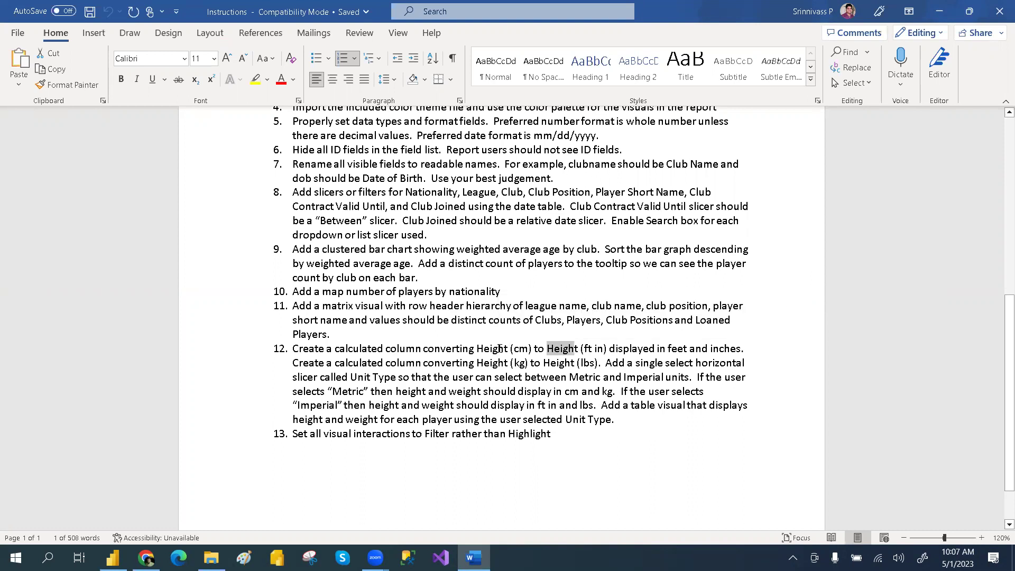
pyautogui.click(548, 349)
pyautogui.moveTo(584, 349); pyautogui.dragTo(607, 349)
pyautogui.moveTo(514, 363); pyautogui.dragTo(523, 365)
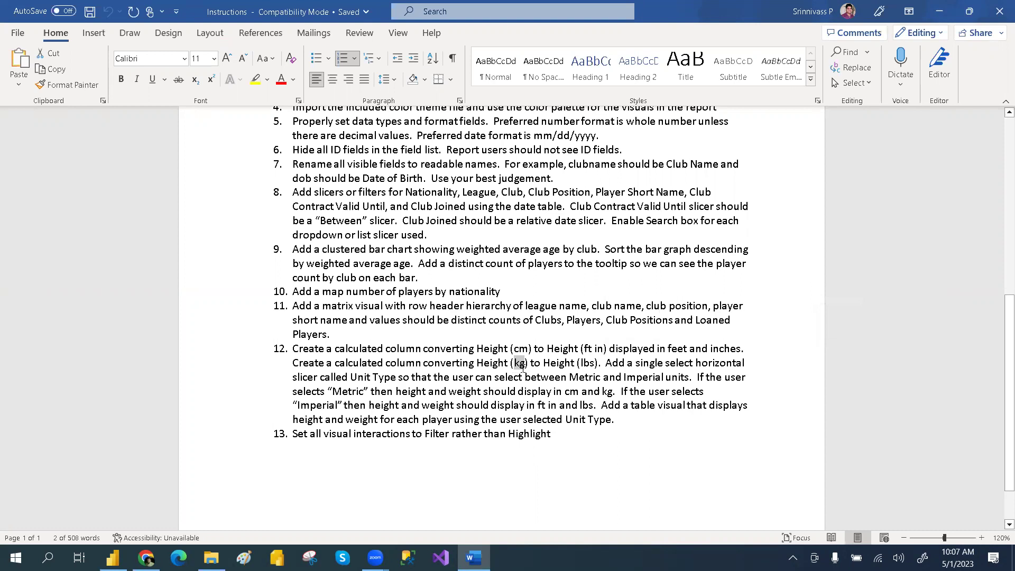
pyautogui.doubleClick(581, 363)
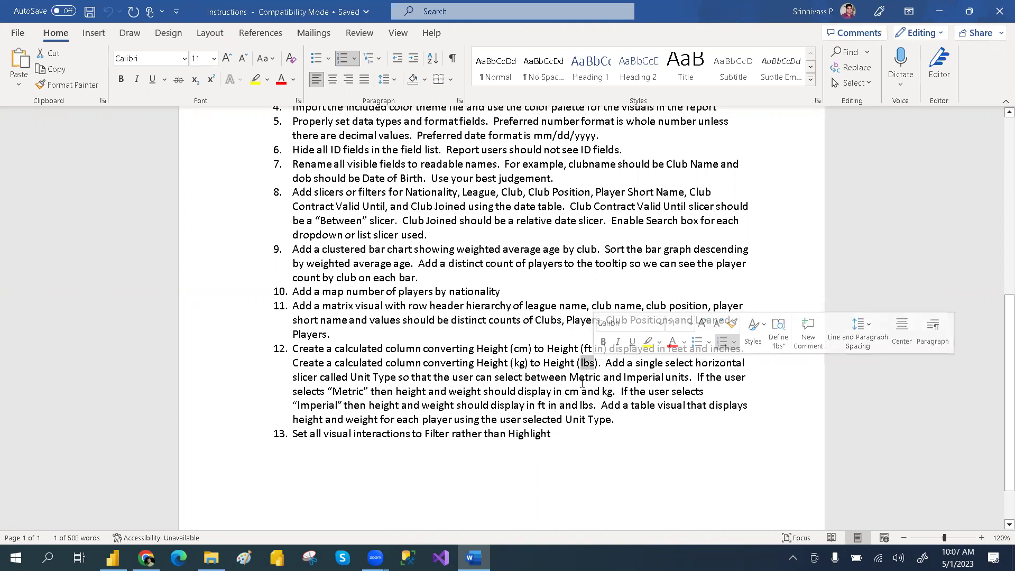
pyautogui.hotkey('ctrl', 'Up')
# Step: Copy the whole of item 12, the height, weight and Unit Type requirement, from Word and switch back to ChatGPT
pyautogui.moveTo(445, 390); pyautogui.dragTo(622, 417)
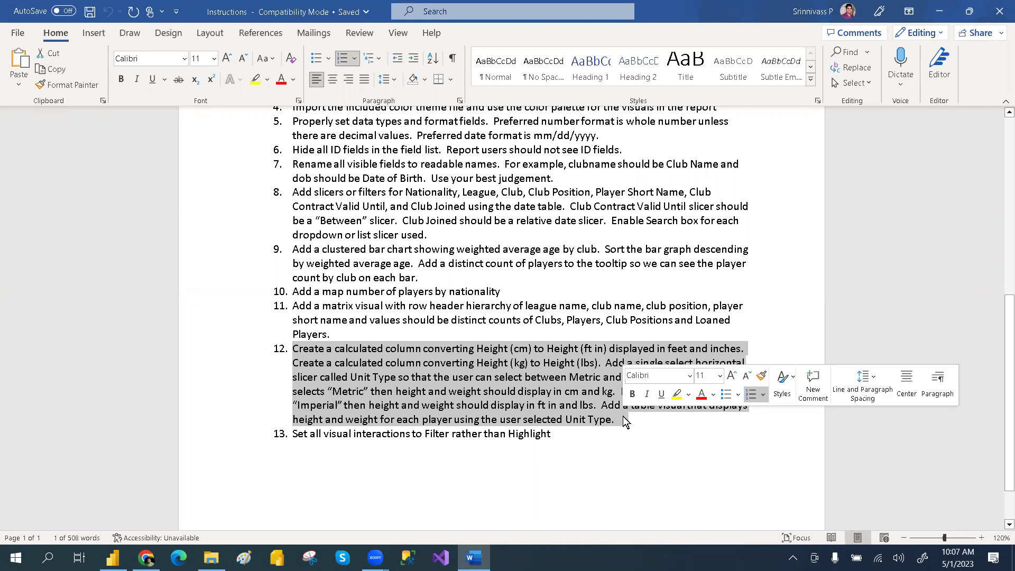
pyautogui.hotkey('alt', 'Tab')
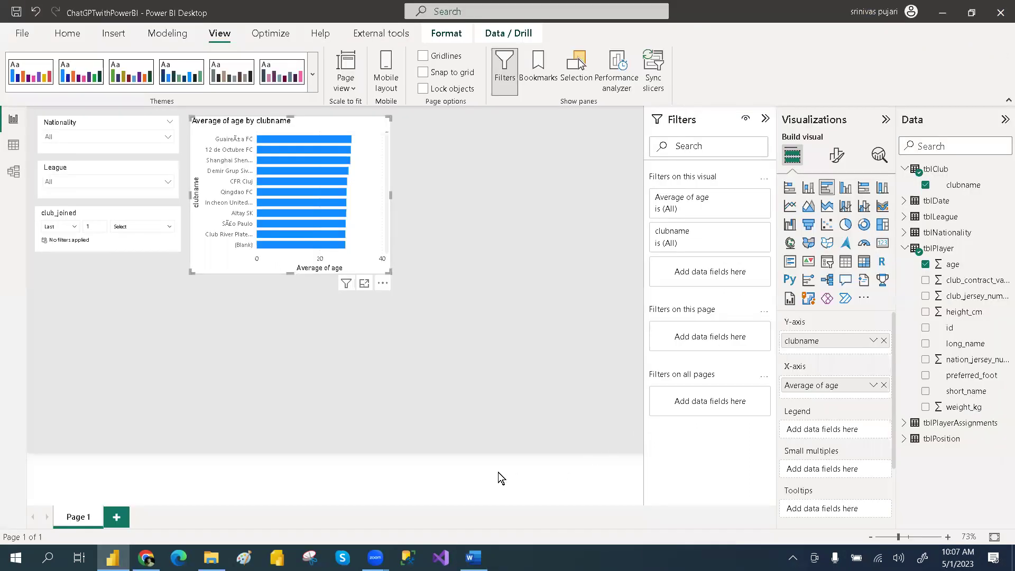
pyautogui.hotkey('alt', 'Tab')
pyautogui.press('Tab')
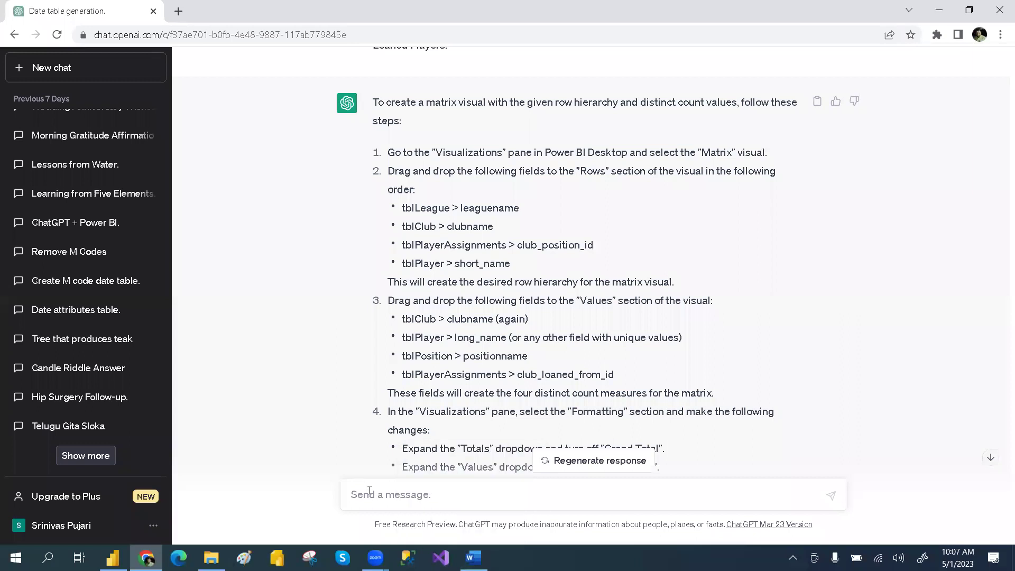
# Step: Send ChatGPT the calculated column, Unit Type slicer and table visual request without the list number 12
pyautogui.write('12.  Create a calculated column converting Height (cm) to Height (ft in) displayed in feet and inches.  Create a calculated column converting Height (kg) to Height (lbs).  Add a single select horizontal slicer called Unit Type so that the user can select between Metric and Imperial units.  If the user selects "Metric" then height and weight should display in cm and kg.  If the user selects "Imperial" then height and weight should display in ft in and lbs.  Add a table visual that displays height and weight for each player using the user selected Unit Type.')
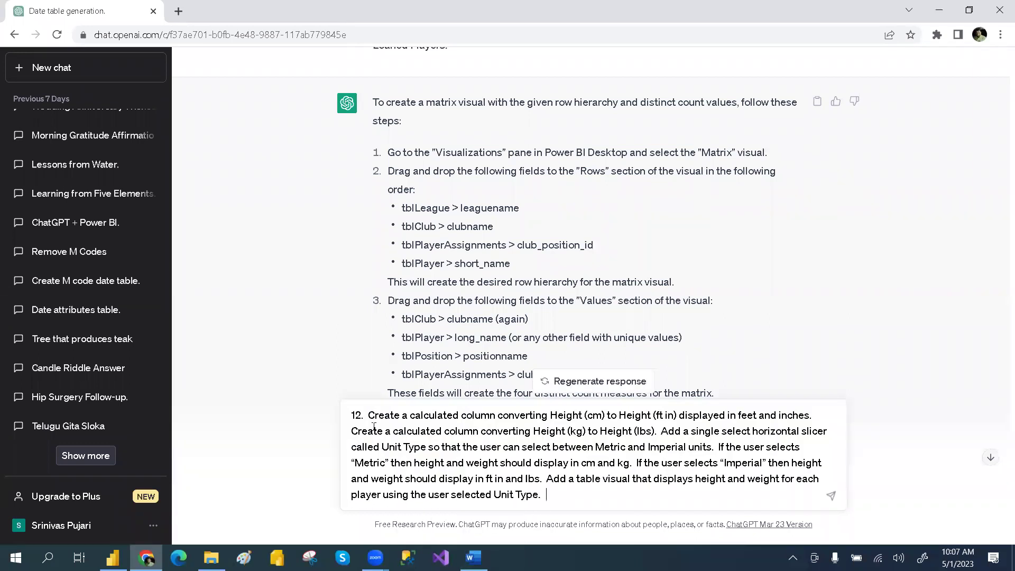
pyautogui.press('BackSpace')
pyautogui.press('BackSpace')
pyautogui.press('BackSpace')
pyautogui.press('BackSpace')
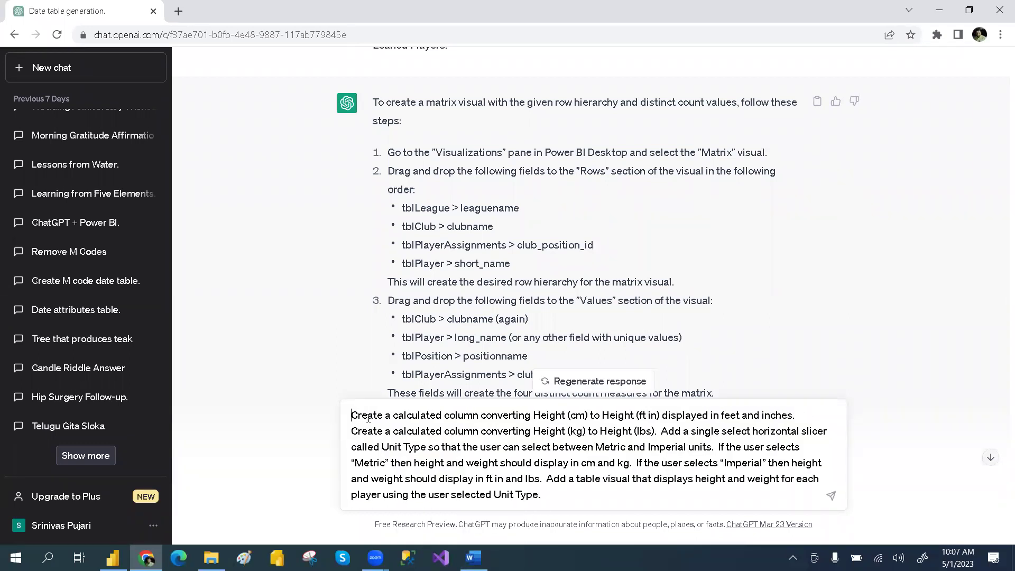
pyautogui.press('Return')
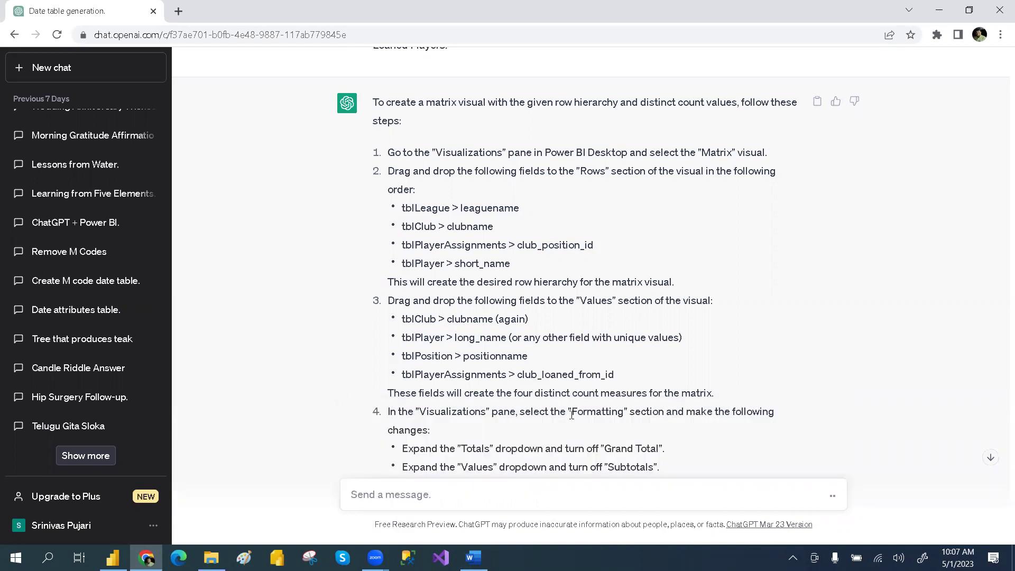
# Step: Review ChatGPT's DAX formulas for the Weight (lbs) and Height (ft in) calculated columns
pyautogui.click(990, 458)
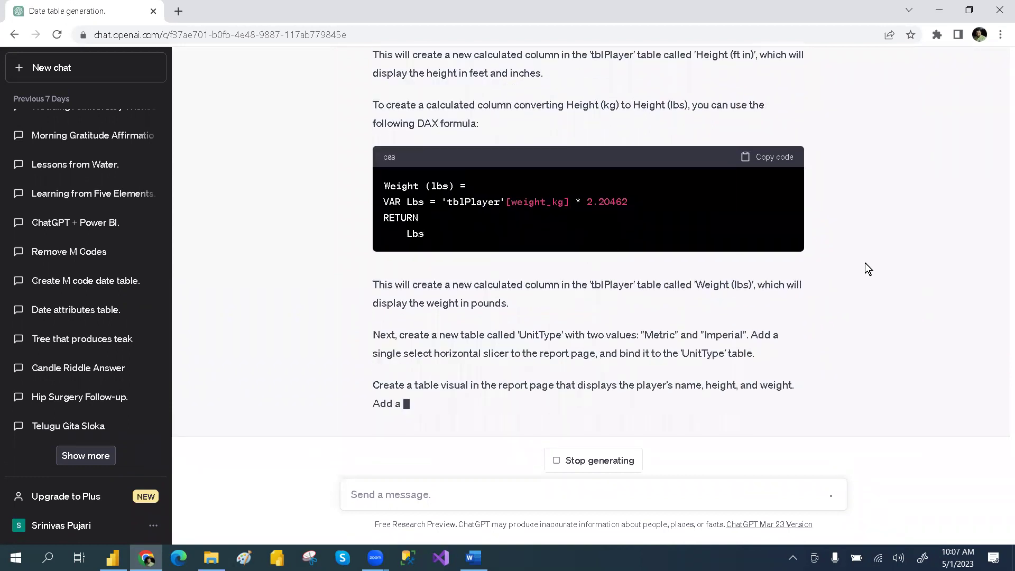
pyautogui.scroll(2, 927, 313)
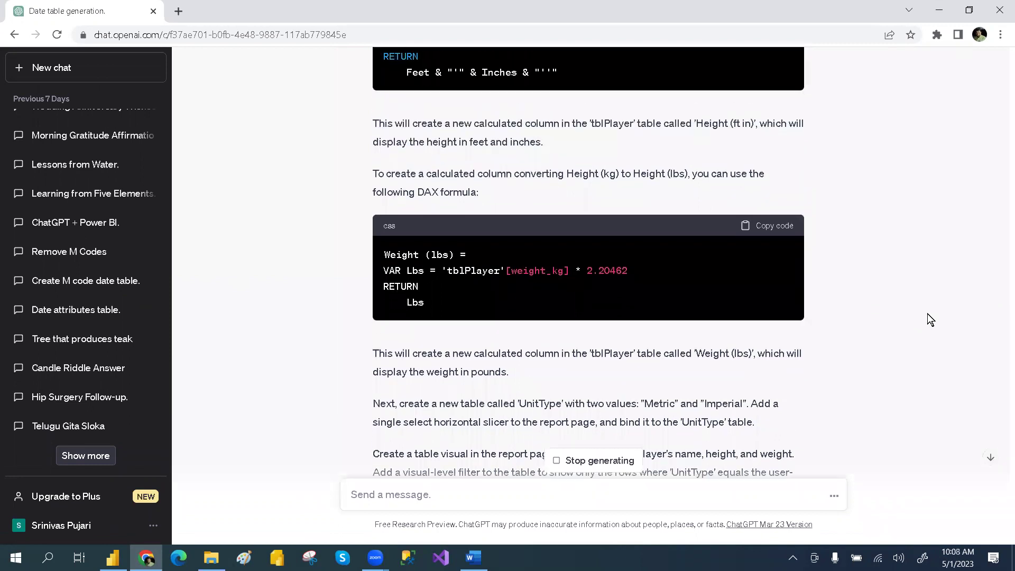
pyautogui.scroll(5, 927, 313)
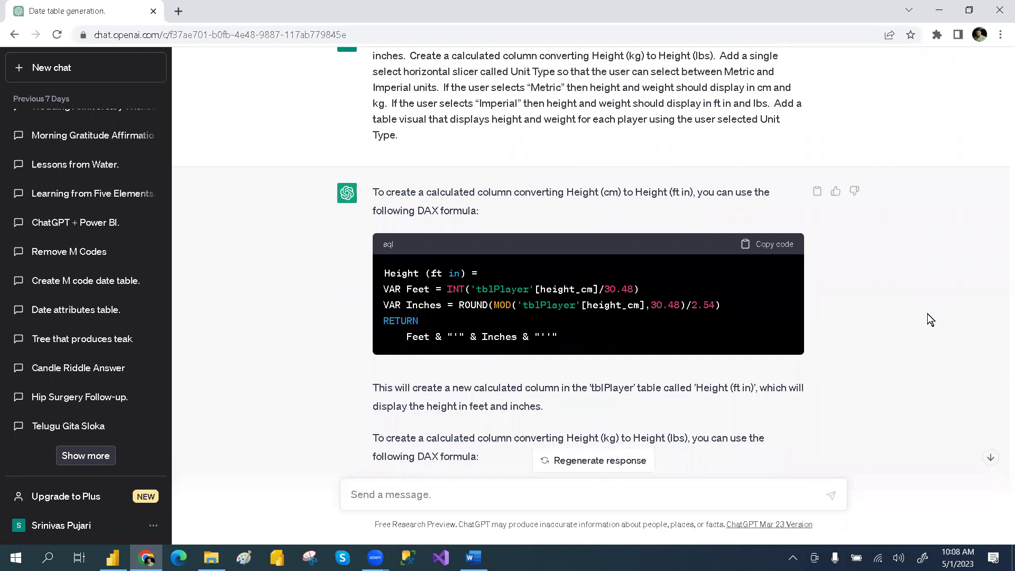
pyautogui.scroll(1, 927, 314)
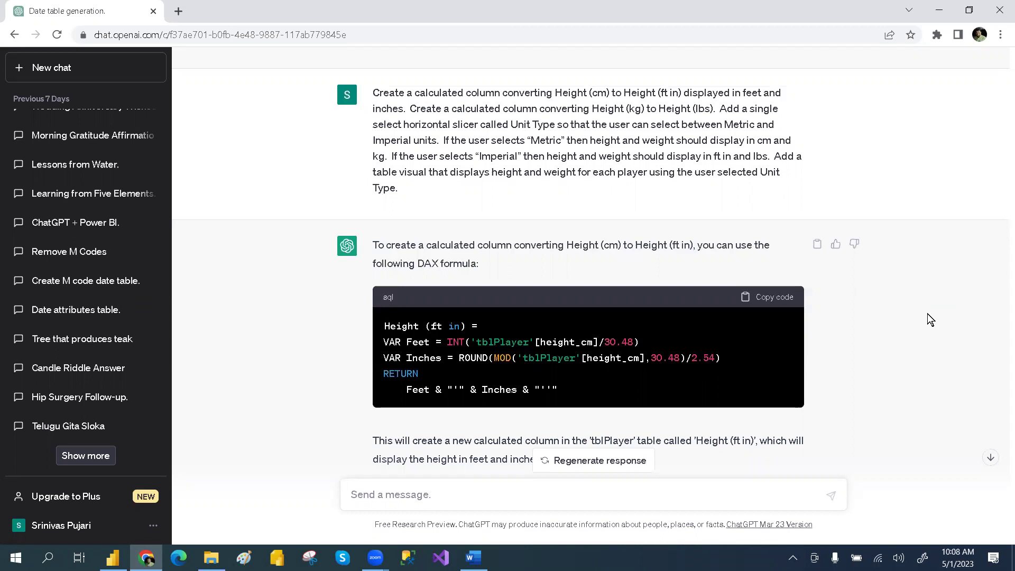
pyautogui.moveTo(384, 326); pyautogui.dragTo(563, 385)
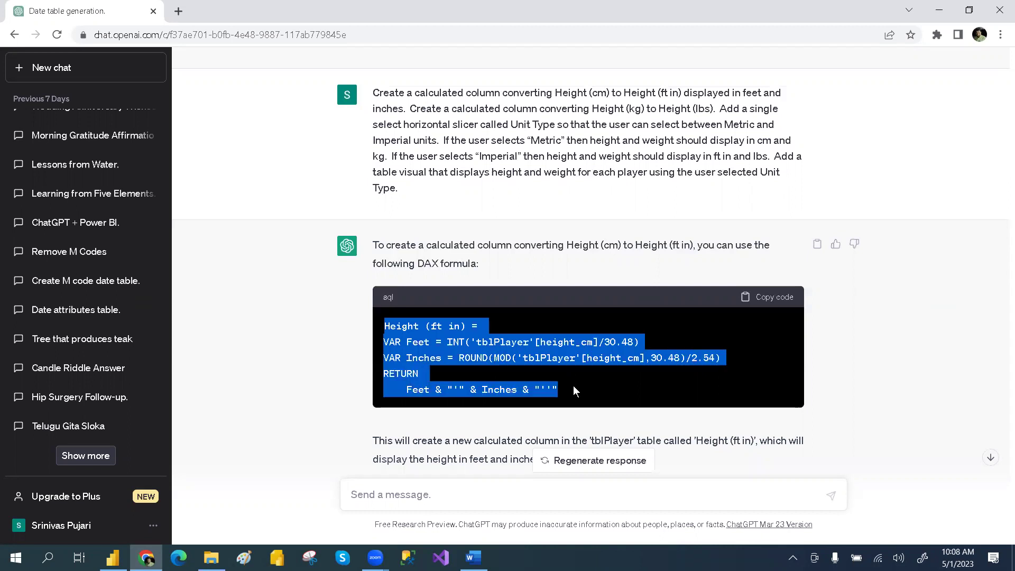
pyautogui.click(601, 389)
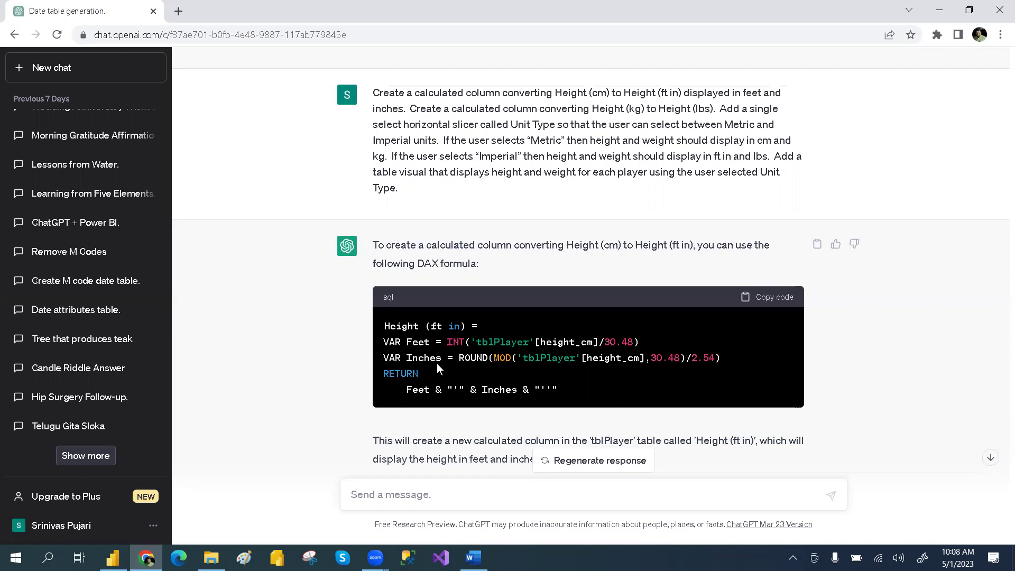
# Step: Read ChatGPT's reply on the height and weight formulas, the UnitType table and slicer, and the table visual's filter setup
pyautogui.moveTo(406, 358); pyautogui.dragTo(447, 358)
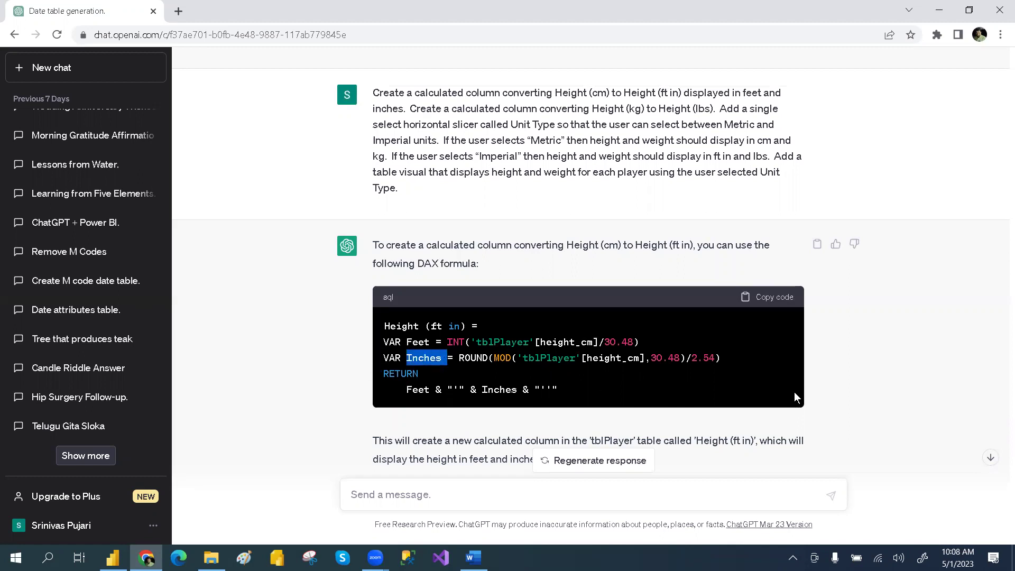
pyautogui.click(892, 445)
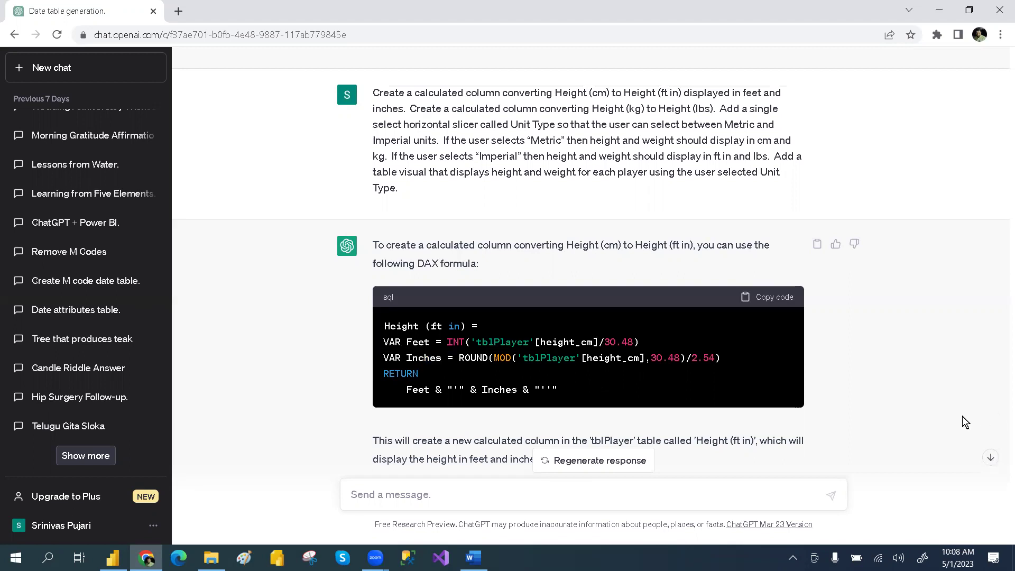
pyautogui.scroll(-5, 940, 418)
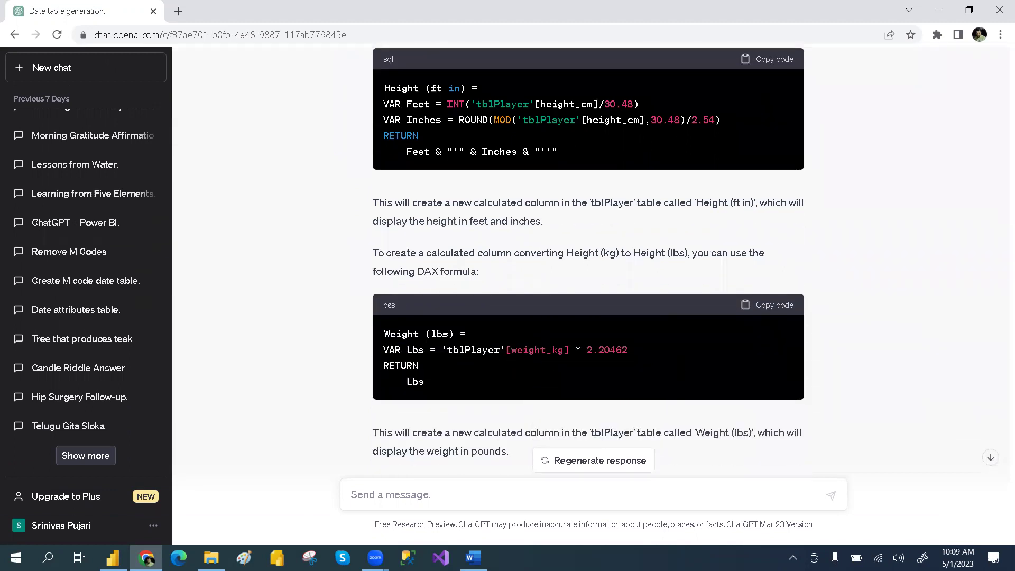
pyautogui.scroll(-4, 928, 422)
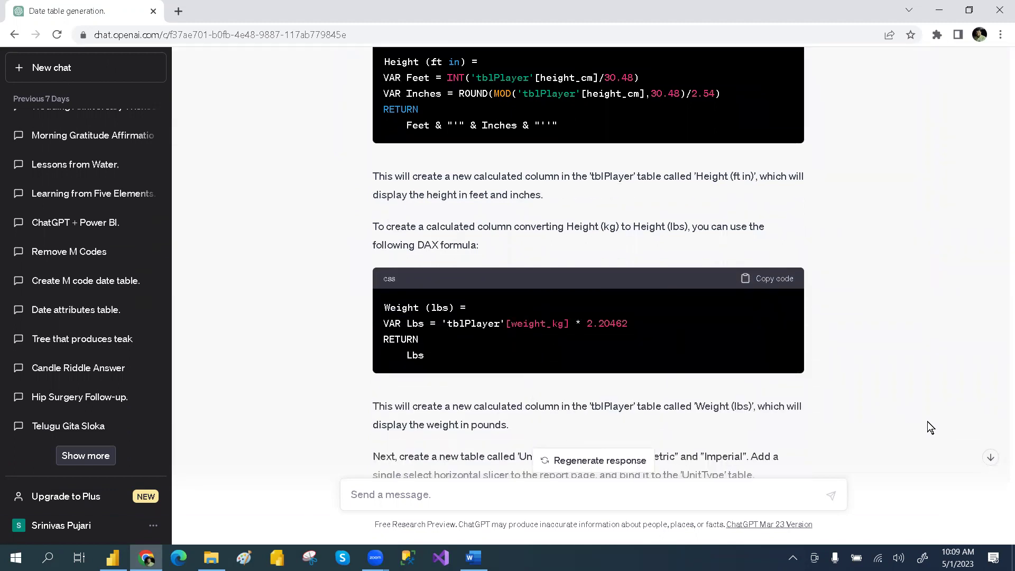
pyautogui.scroll(-2, 927, 421)
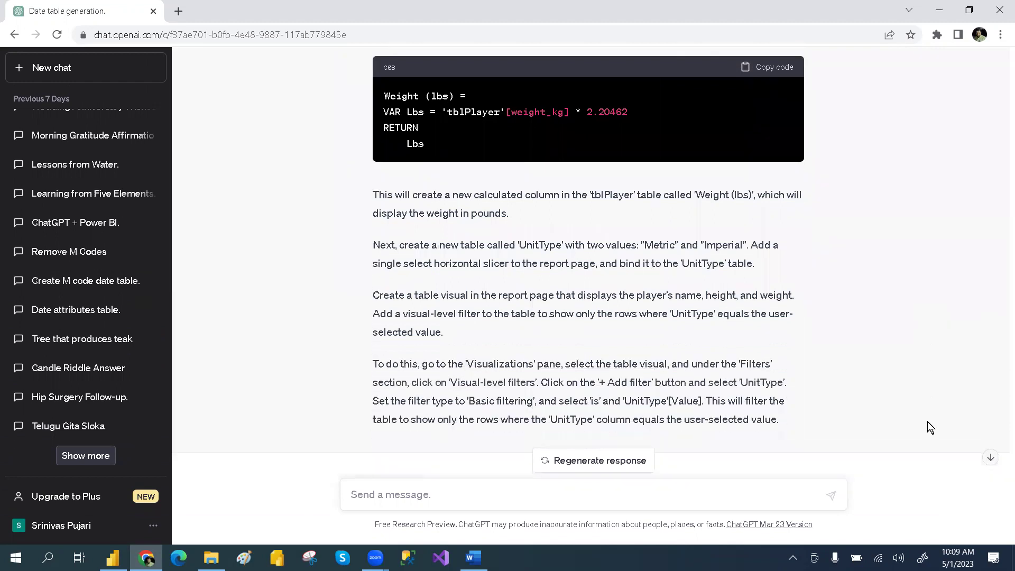
pyautogui.scroll(6, 927, 421)
pyautogui.scroll(-4, 928, 421)
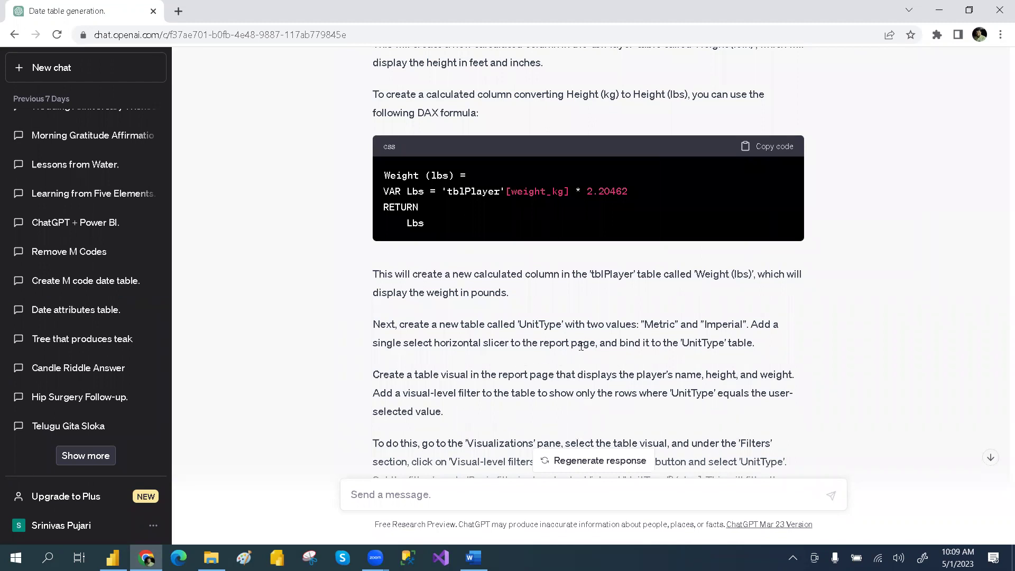
pyautogui.moveTo(373, 324); pyautogui.dragTo(548, 438)
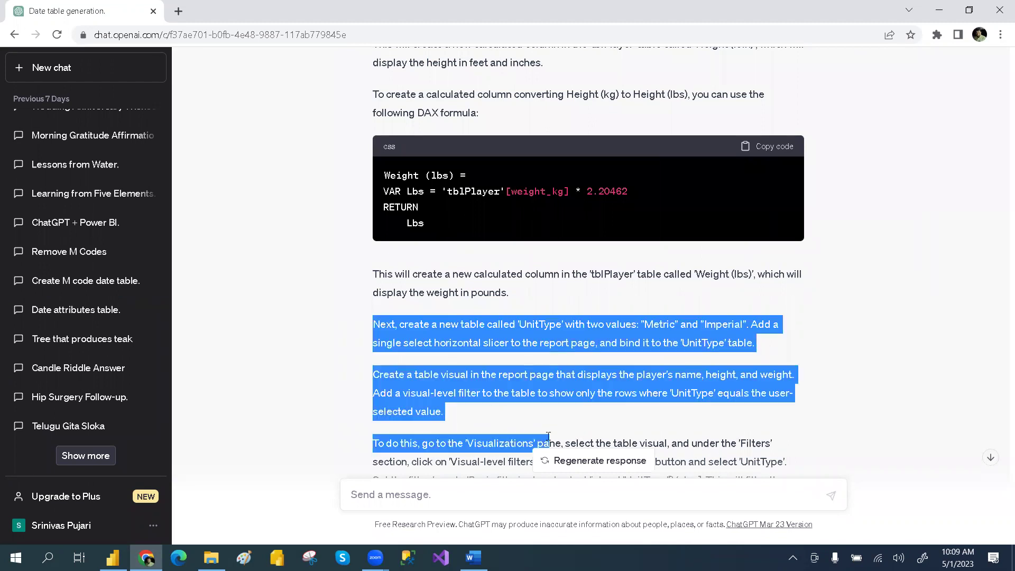
pyautogui.scroll(-1, 547, 437)
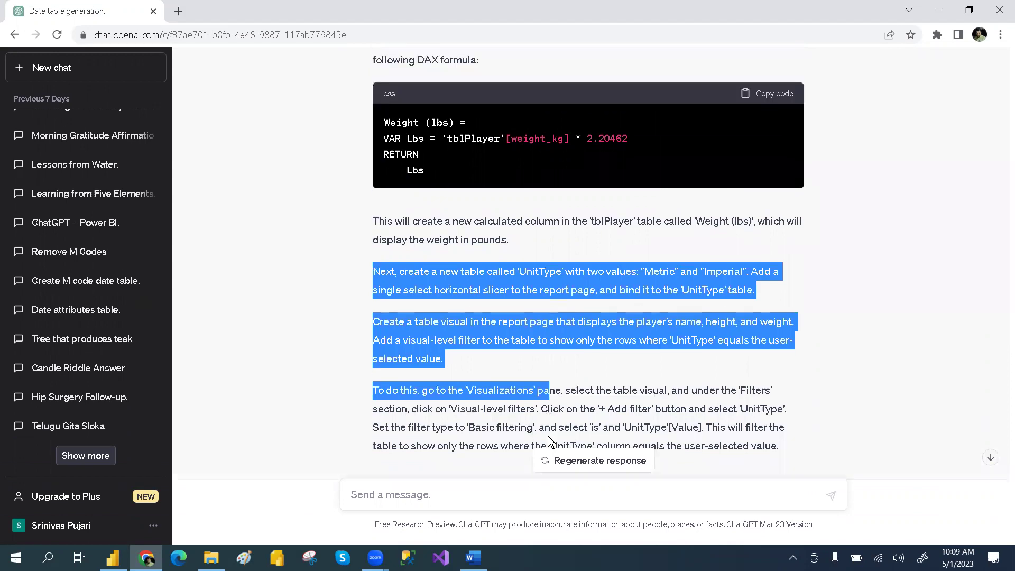
# Step: Copy item 13, the visual interactions requirement, from the Word instructions and return to ChatGPT
pyautogui.hotkey('alt', 'Tab')
pyautogui.hotkey('alt', 'Tab')
pyautogui.press('Tab')
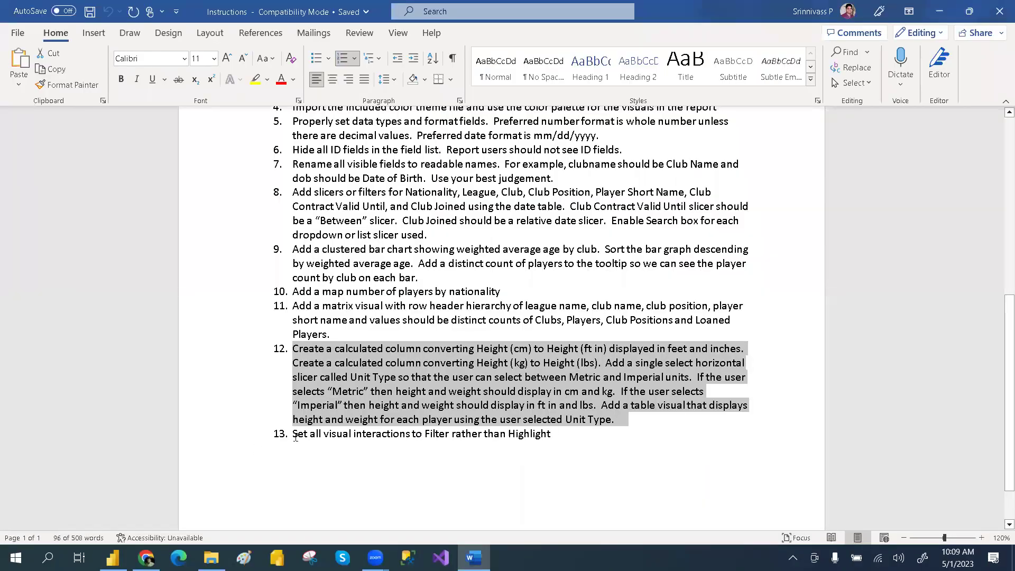
pyautogui.tripleClick(296, 437)
pyautogui.press('Down')
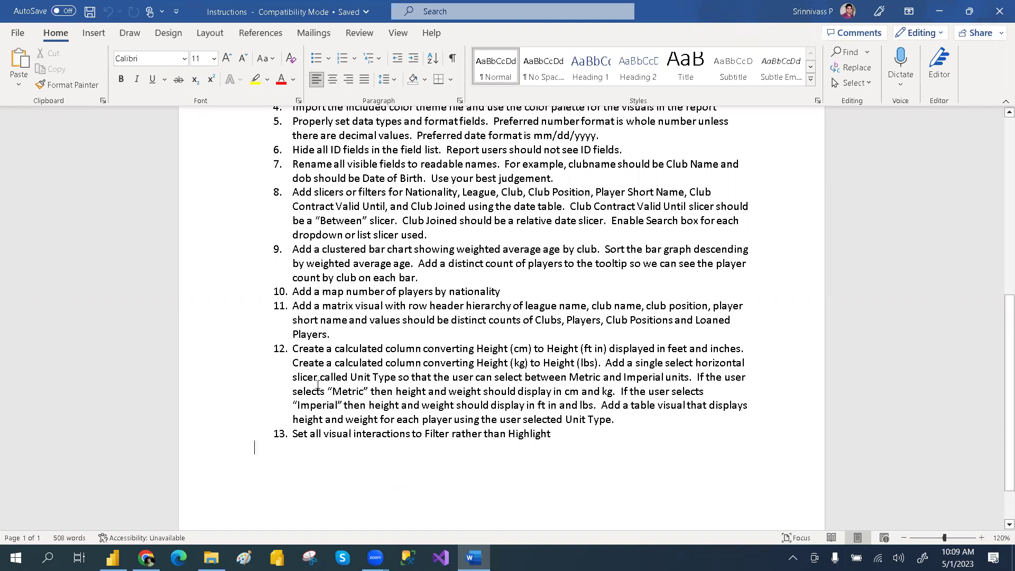
pyautogui.moveTo(292, 437); pyautogui.dragTo(545, 437)
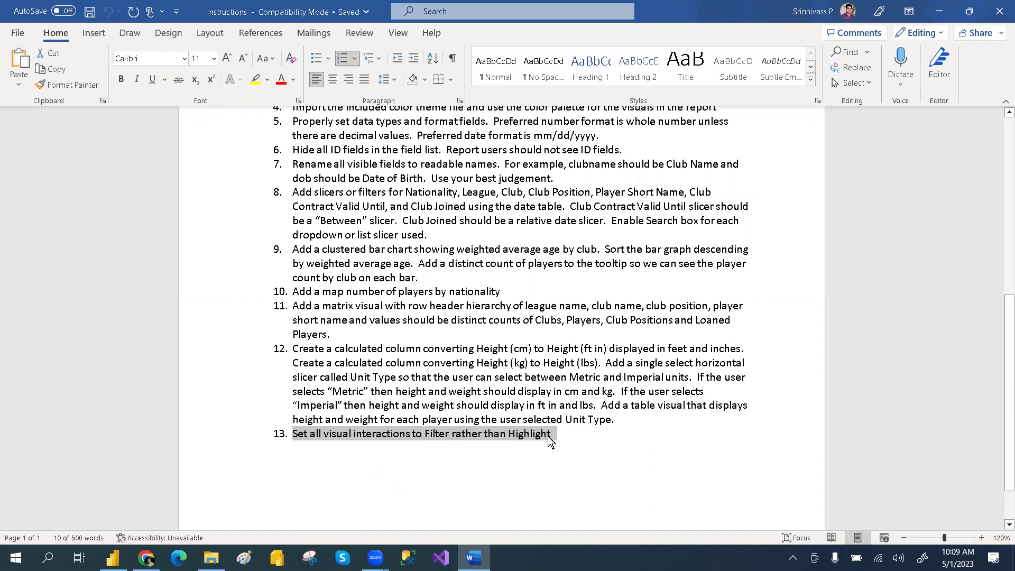
pyautogui.hotkey('alt', 'Tab')
pyautogui.hotkey('alt', 'Tab')
pyautogui.hotkey('alt', 'Tab')
pyautogui.hotkey('alt', 'Tab')
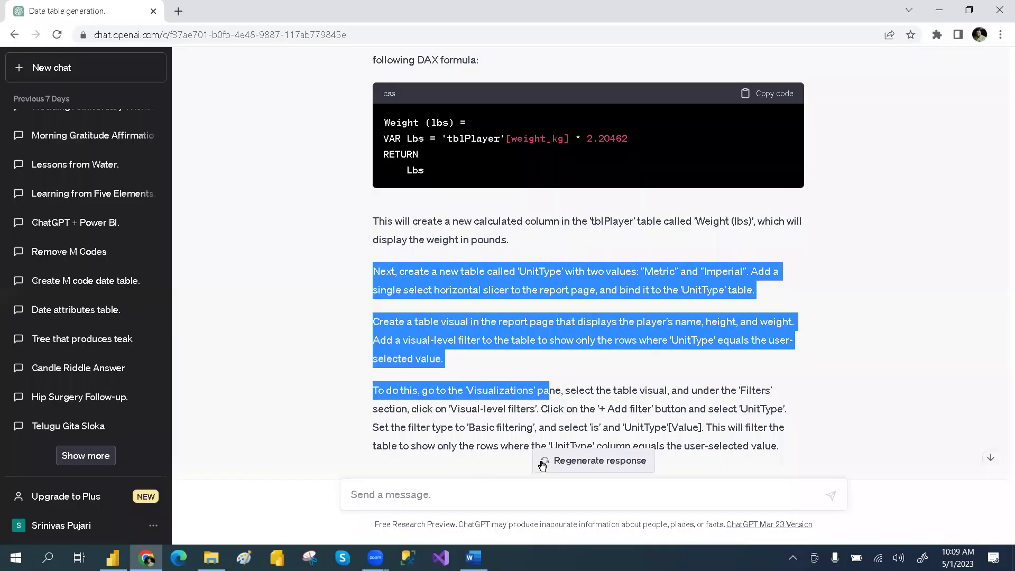
# Step: Send ChatGPT the request "Set all visual interactions to Filter rather than Highlight" without the list number and read its reply
pyautogui.click(458, 500)
pyautogui.write('13.  Set all visual interactions to Filter rather than Highlight')
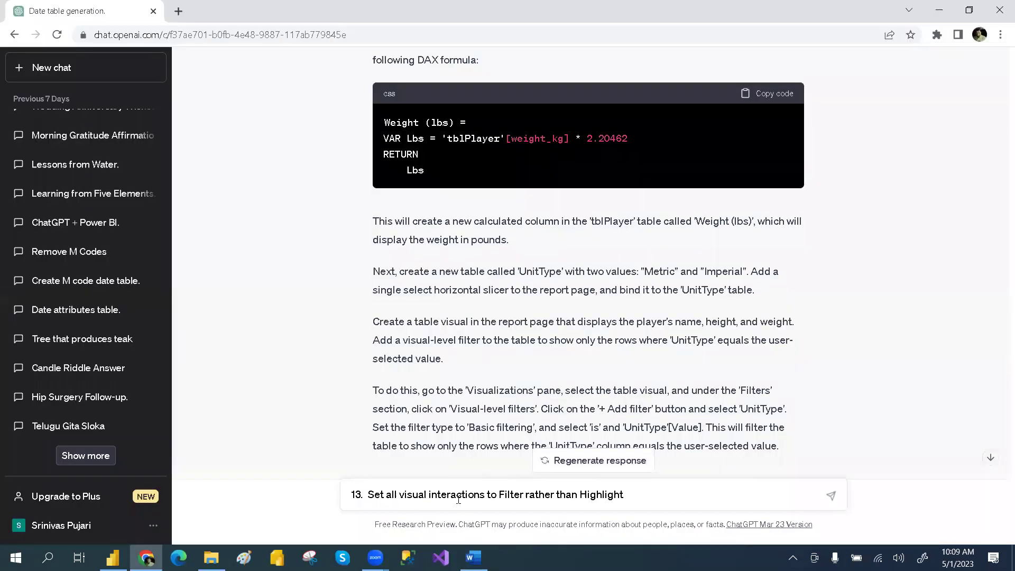
pyautogui.click(367, 493)
pyautogui.press('BackSpace')
pyautogui.press('BackSpace')
pyautogui.press('BackSpace')
pyautogui.press('BackSpace')
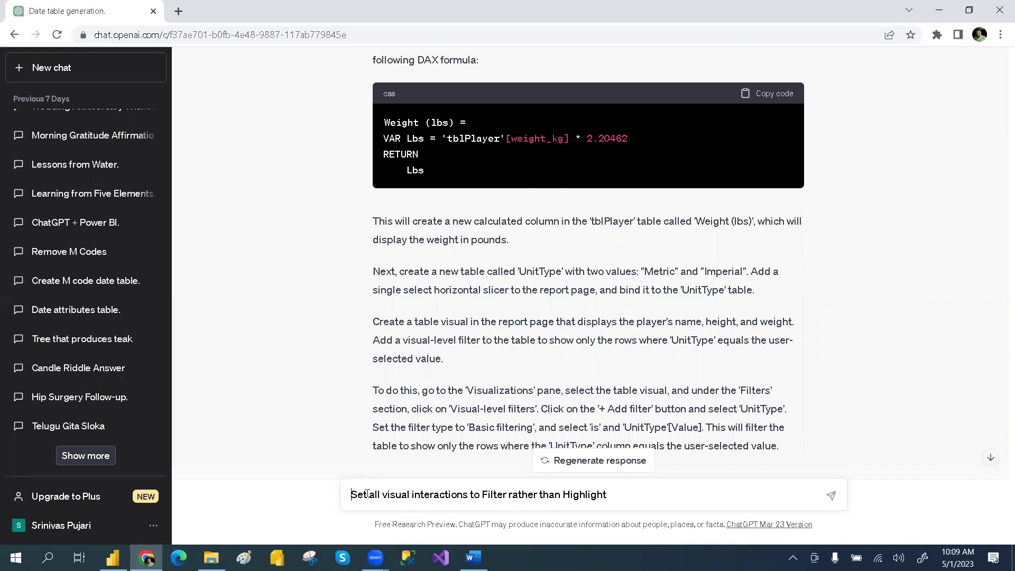
pyautogui.press('Return')
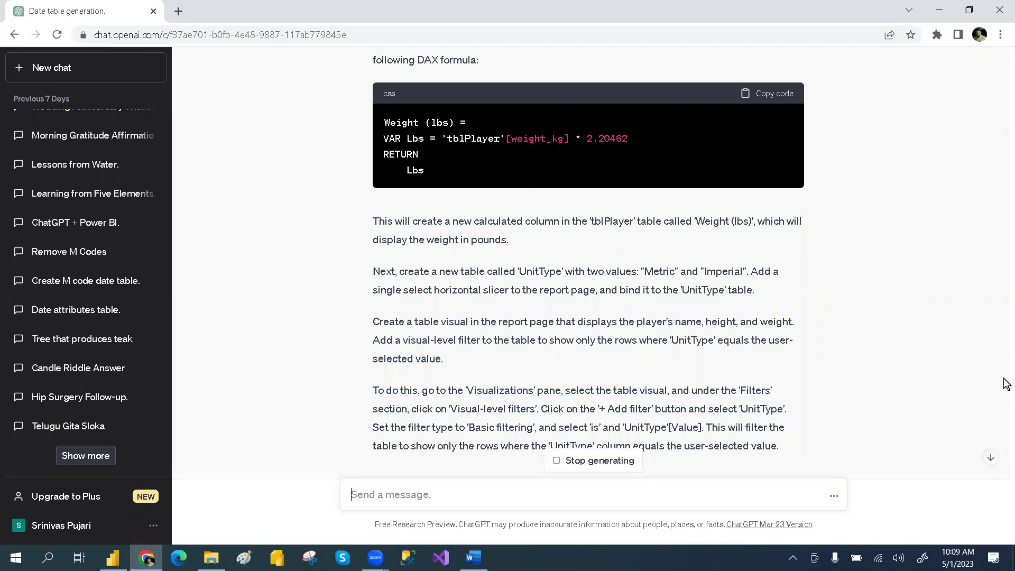
pyautogui.click(990, 456)
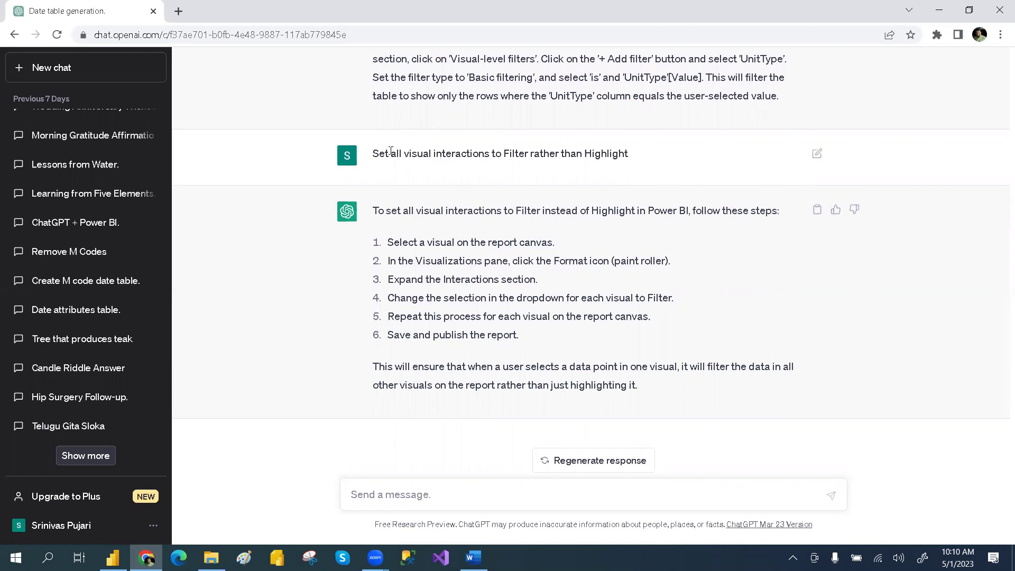
pyautogui.moveTo(379, 153); pyautogui.dragTo(403, 153)
pyautogui.click(637, 159)
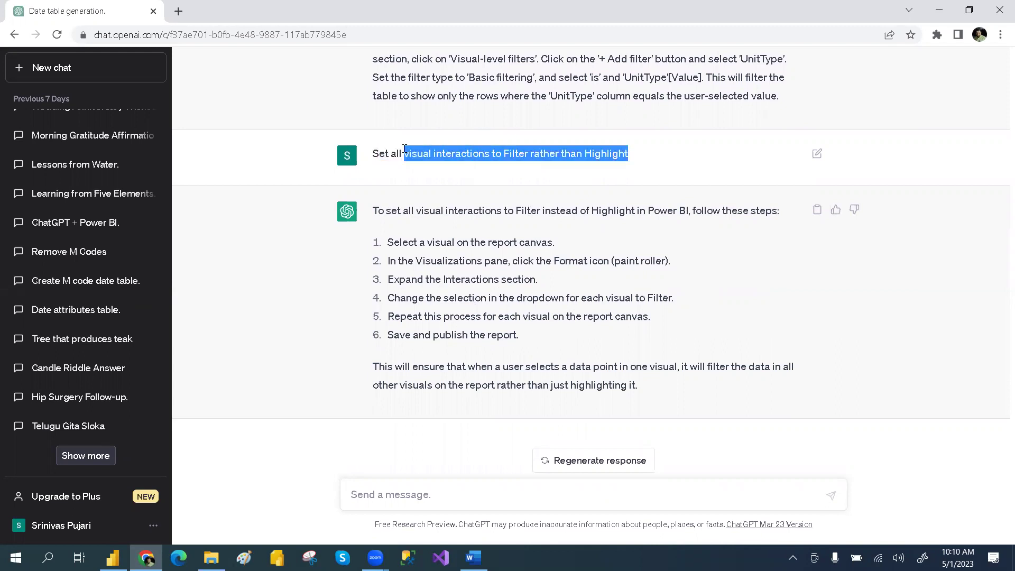
# Step: Switch to Power BI Desktop, turn on Edit interactions from the average age bar chart, and check the interaction controls for the club_joined slicer
pyautogui.hotkey('alt', 'Tab')
pyautogui.hotkey('alt', 'Tab')
pyautogui.press('Tab')
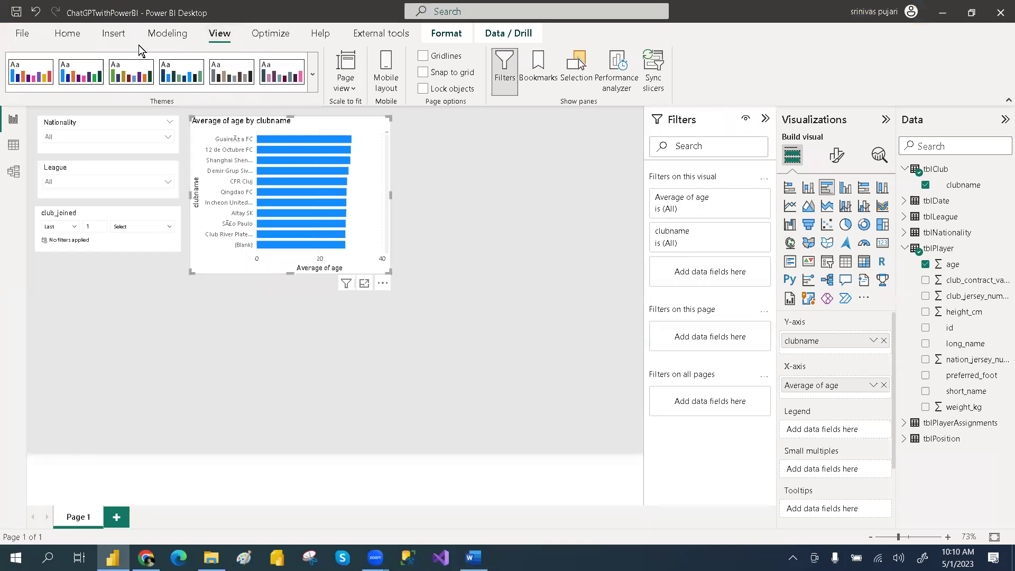
pyautogui.click(446, 33)
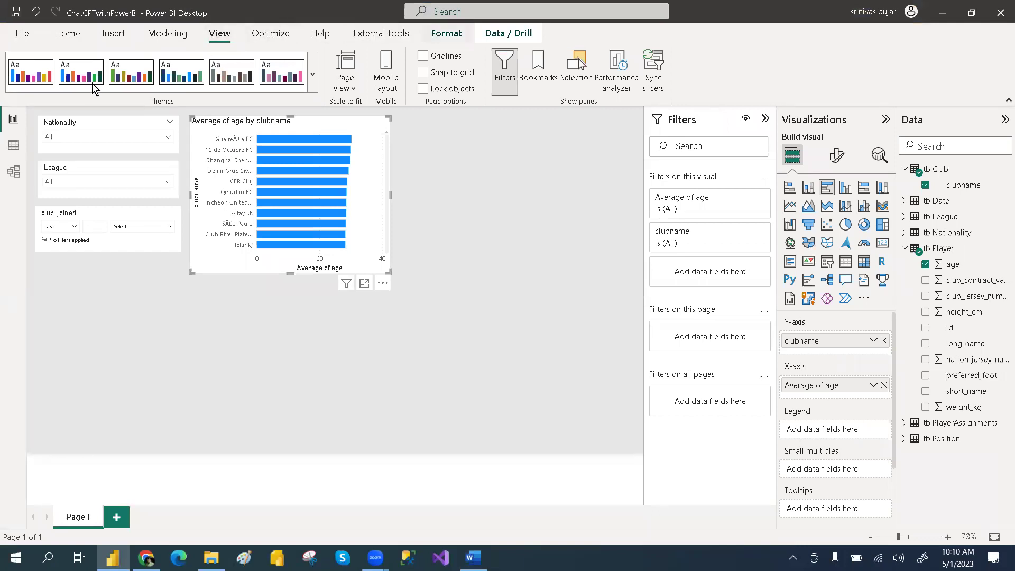
pyautogui.click(28, 69)
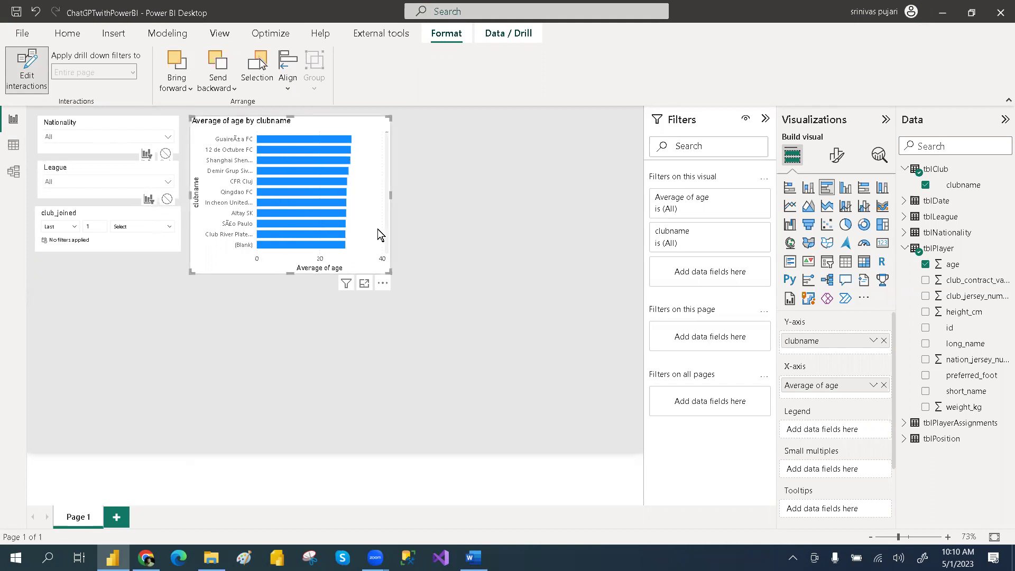
pyautogui.click(424, 261)
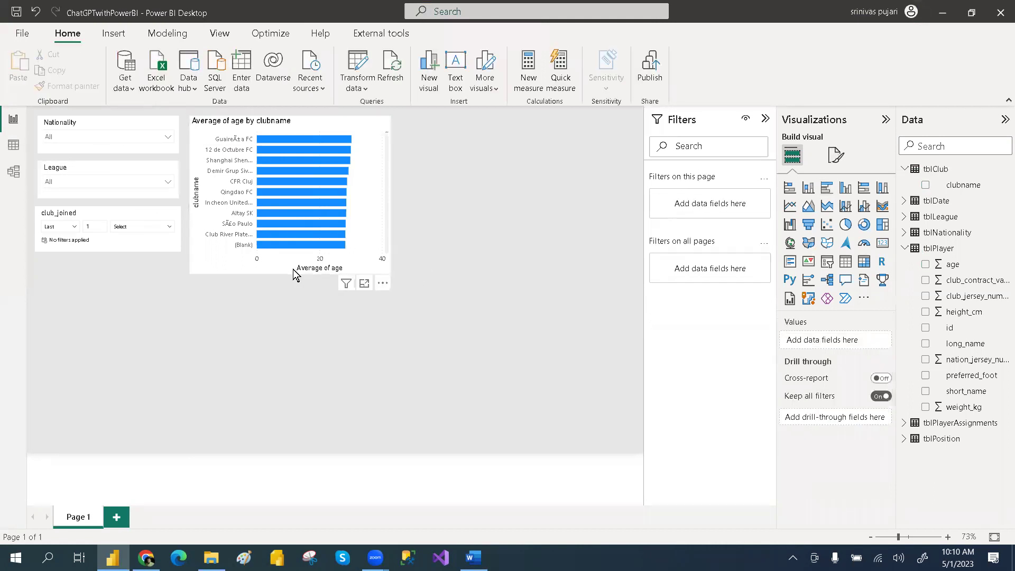
pyautogui.click(179, 252)
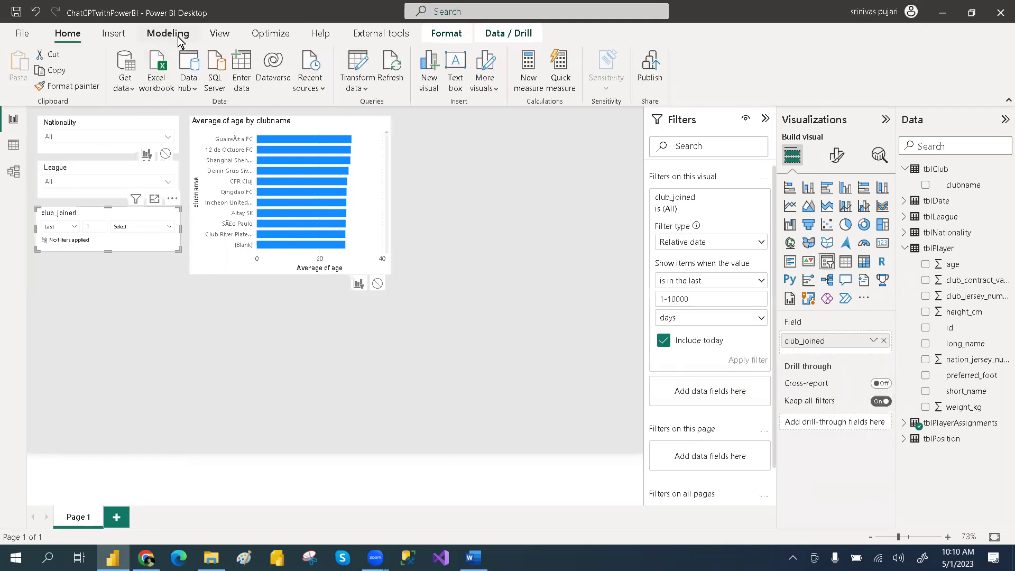
pyautogui.click(221, 35)
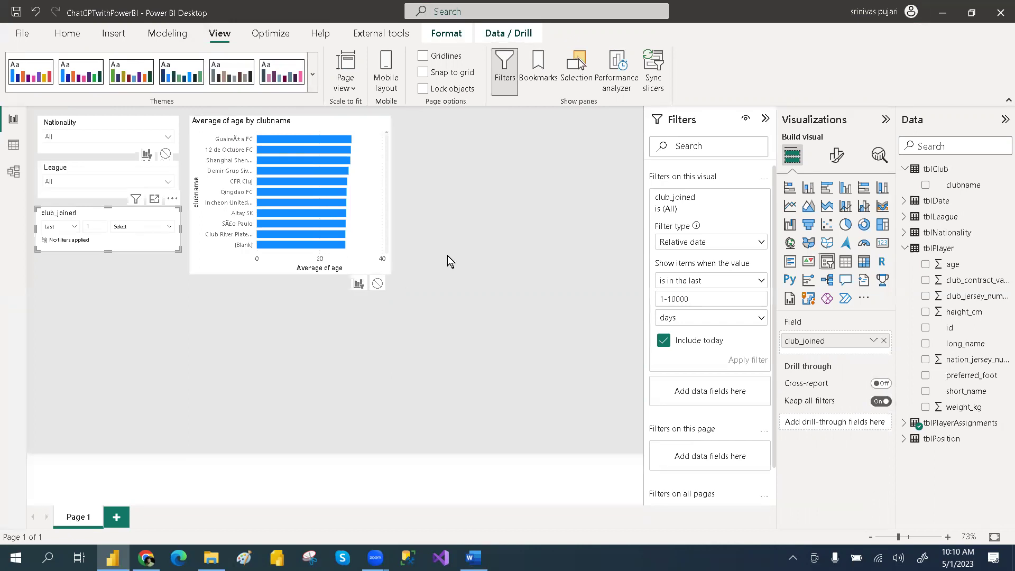
pyautogui.click(514, 257)
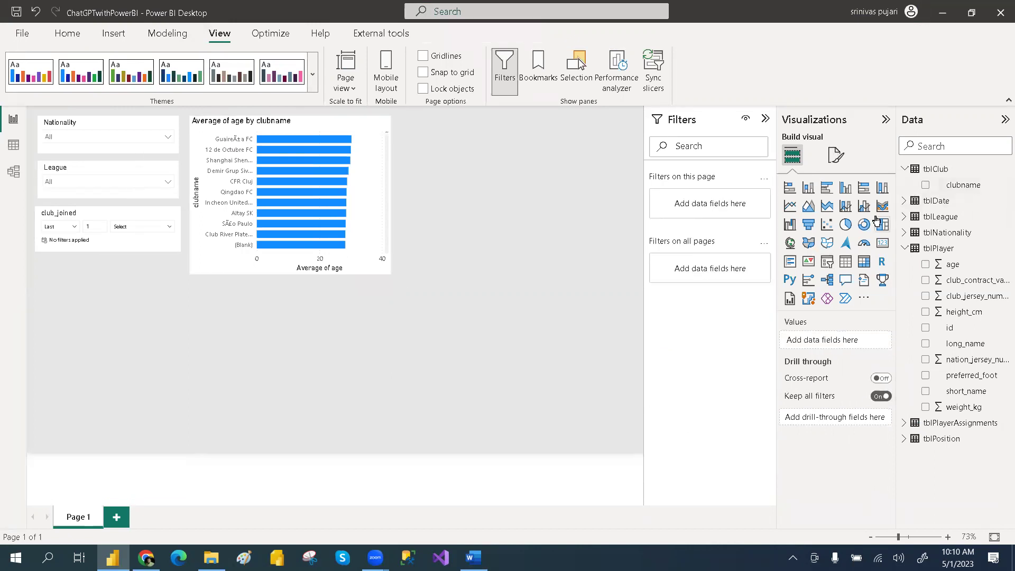
# Step: Add a stacked column chart with short_name on the X-axis and the sum of weight_kg on the Y-axis
pyautogui.click(809, 190)
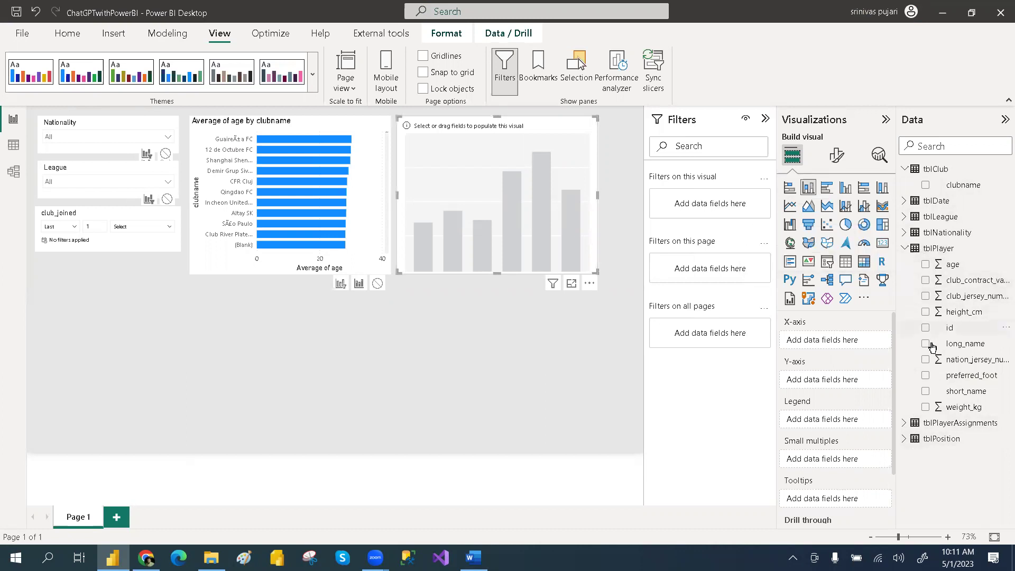
pyautogui.click(926, 391)
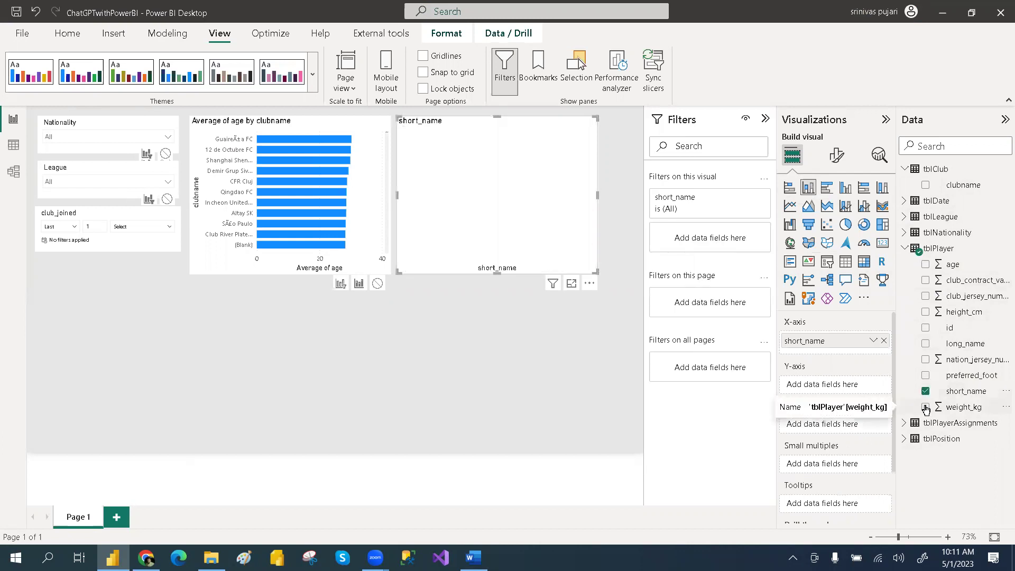
pyautogui.click(925, 407)
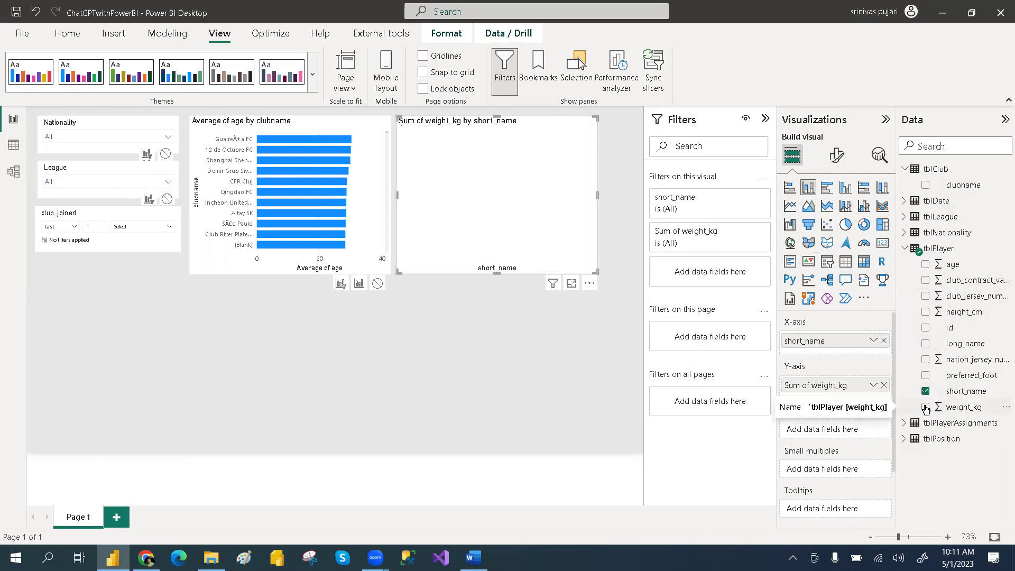
pyautogui.click(299, 305)
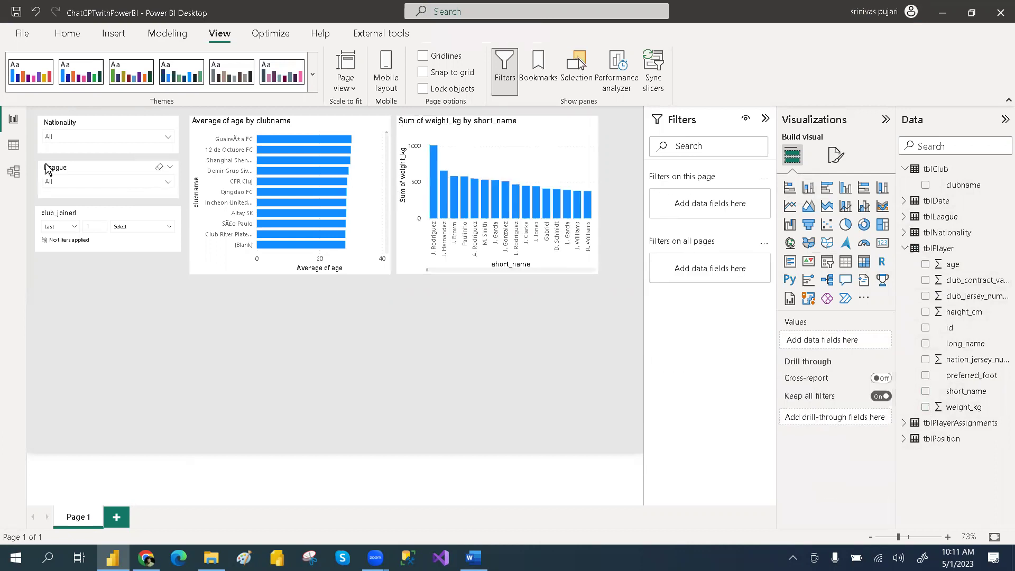
# Step: Compare Filter and Highlight interactions from the average age chart to the weight chart using the Altay SK bar, leaving the interaction on Filter
pyautogui.click(244, 123)
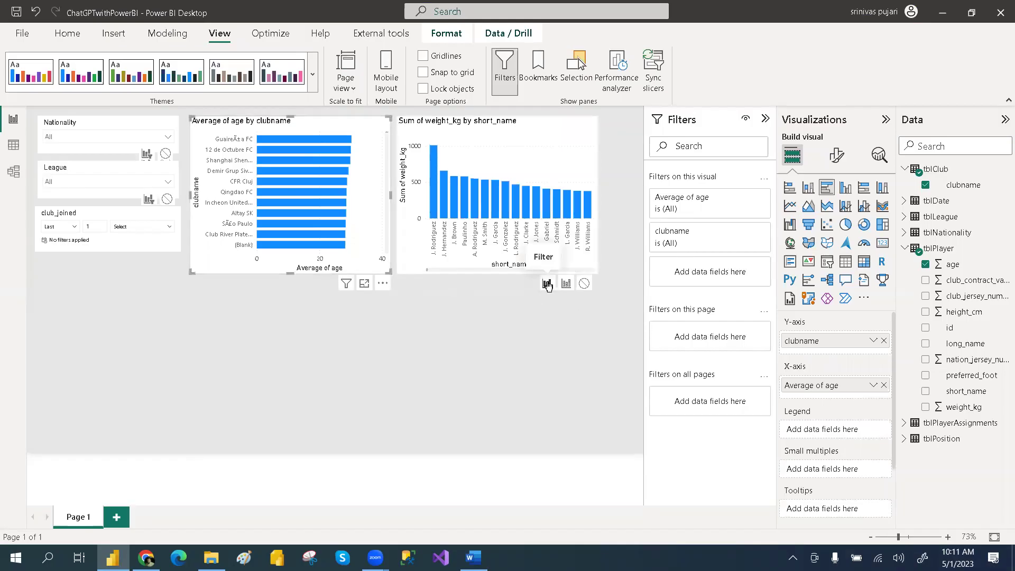
pyautogui.click(324, 214)
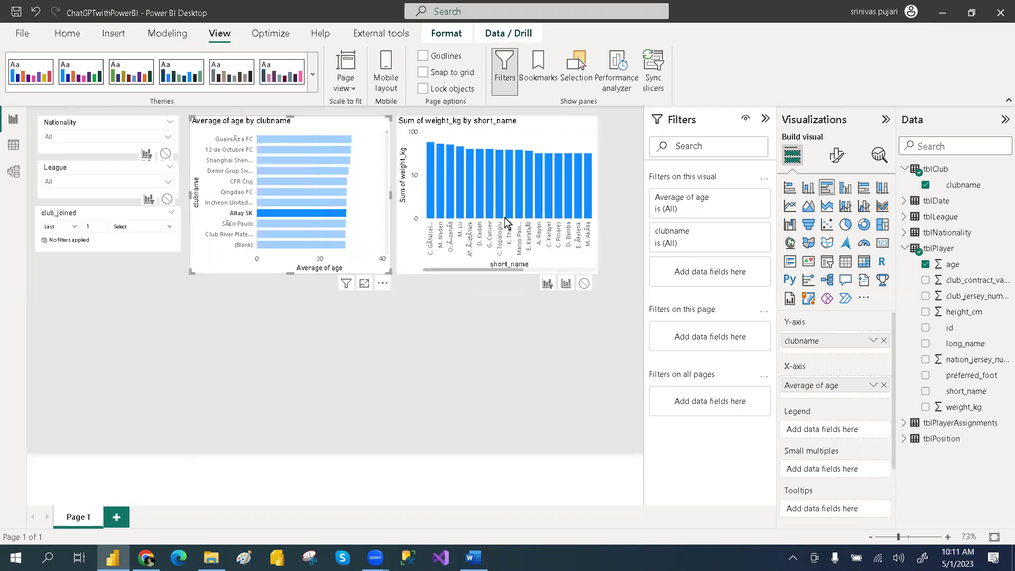
pyautogui.click(318, 212)
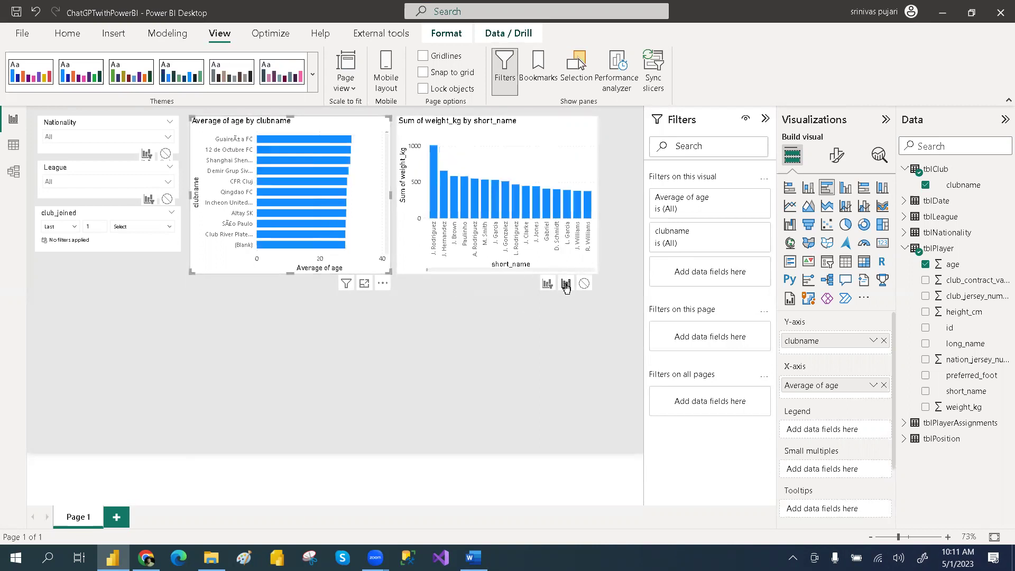
pyautogui.click(334, 217)
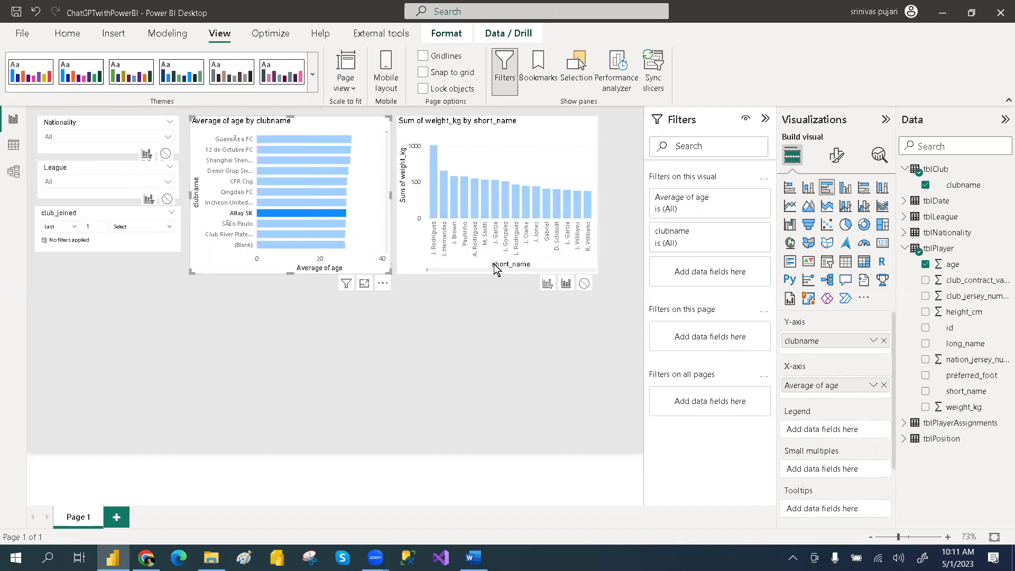
pyautogui.moveTo(439, 270); pyautogui.dragTo(458, 271)
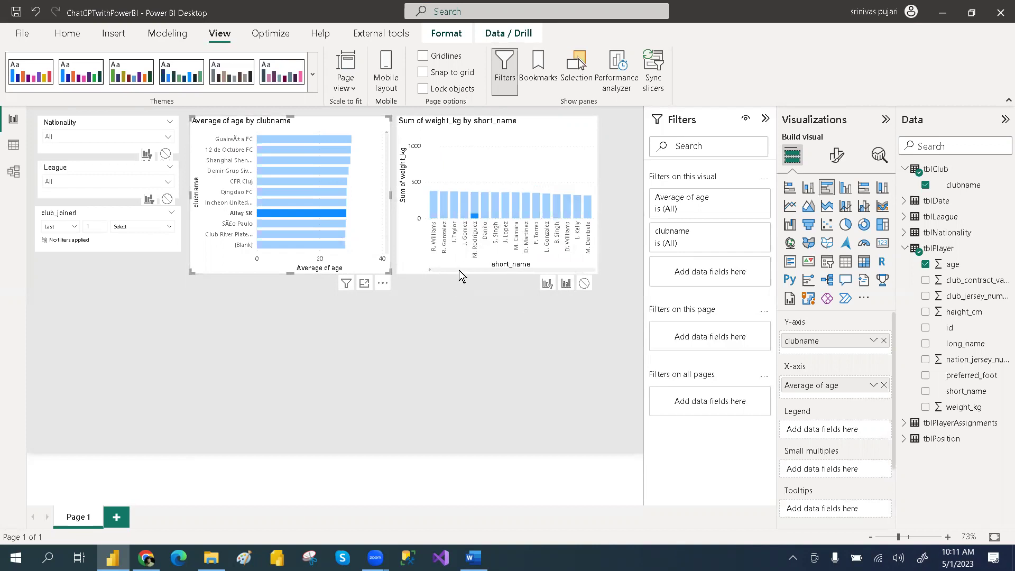
pyautogui.click(428, 269)
pyautogui.click(548, 285)
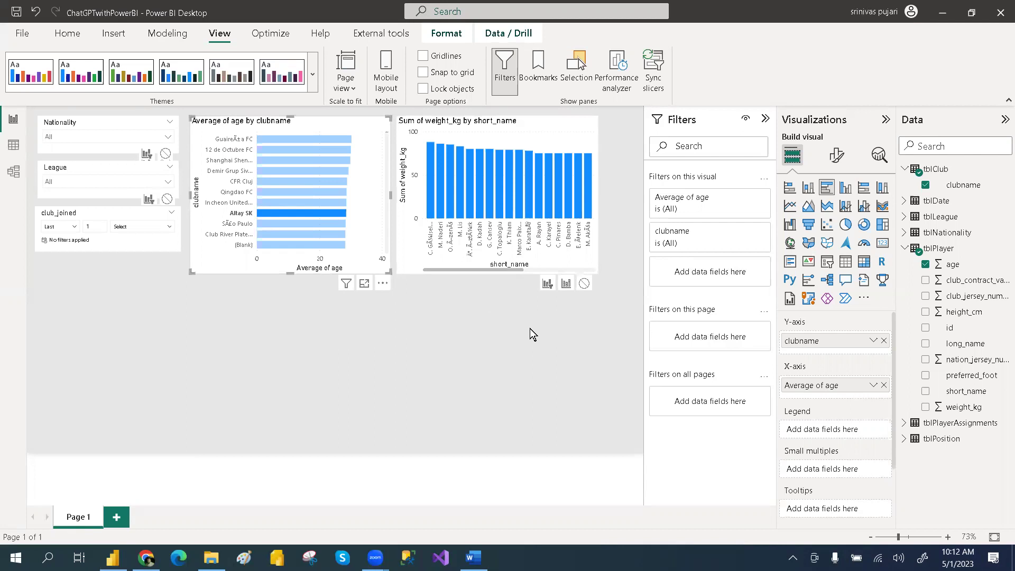
# Step: Switch to the Word instructions and look back over requirements 5 to 13
pyautogui.hotkey('alt', 'Tab')
pyautogui.moveTo(559, 437); pyautogui.dragTo(325, 422)
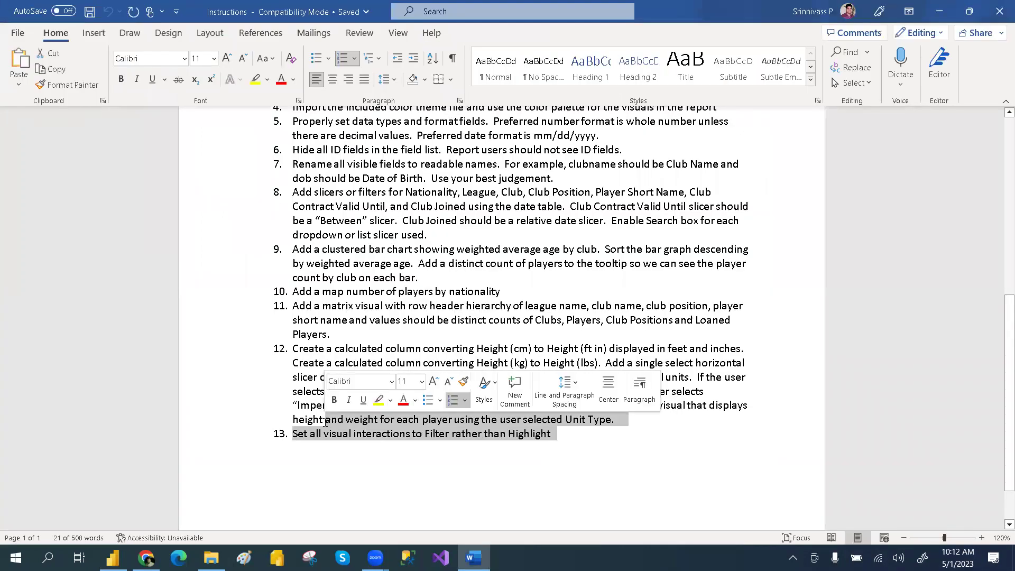
pyautogui.click(325, 422)
pyautogui.moveTo(554, 437); pyautogui.dragTo(297, 122)
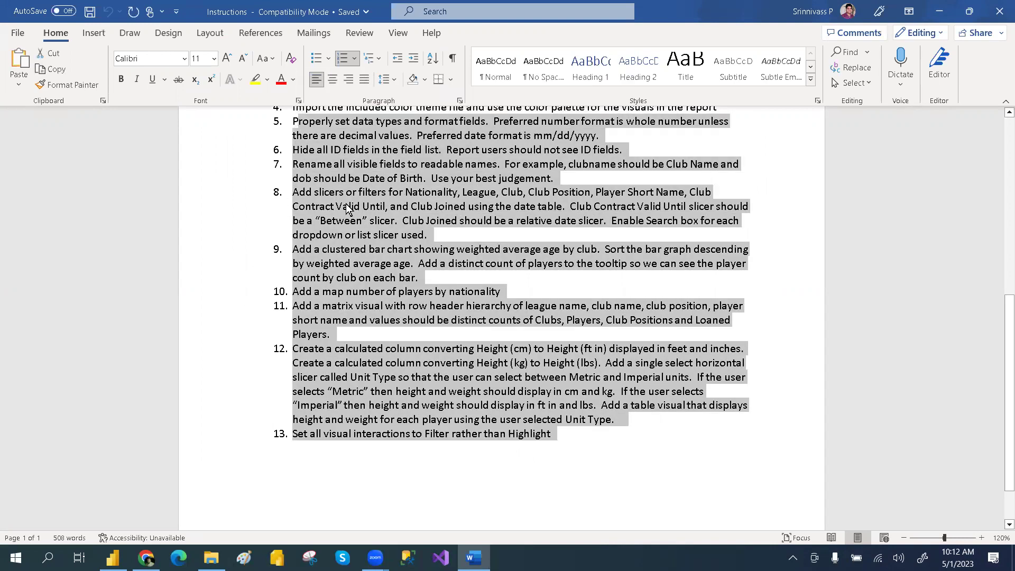
pyautogui.click(409, 205)
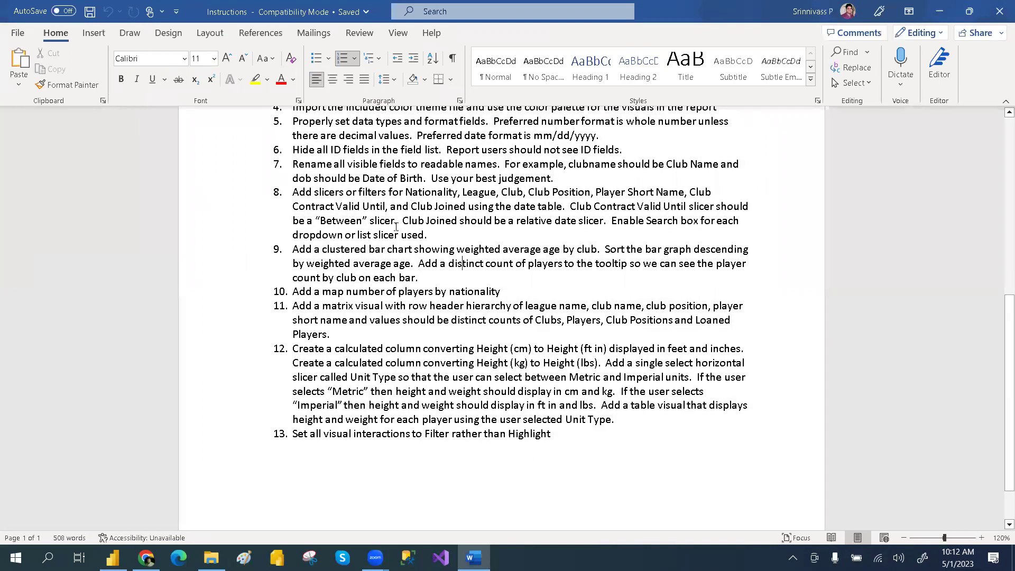